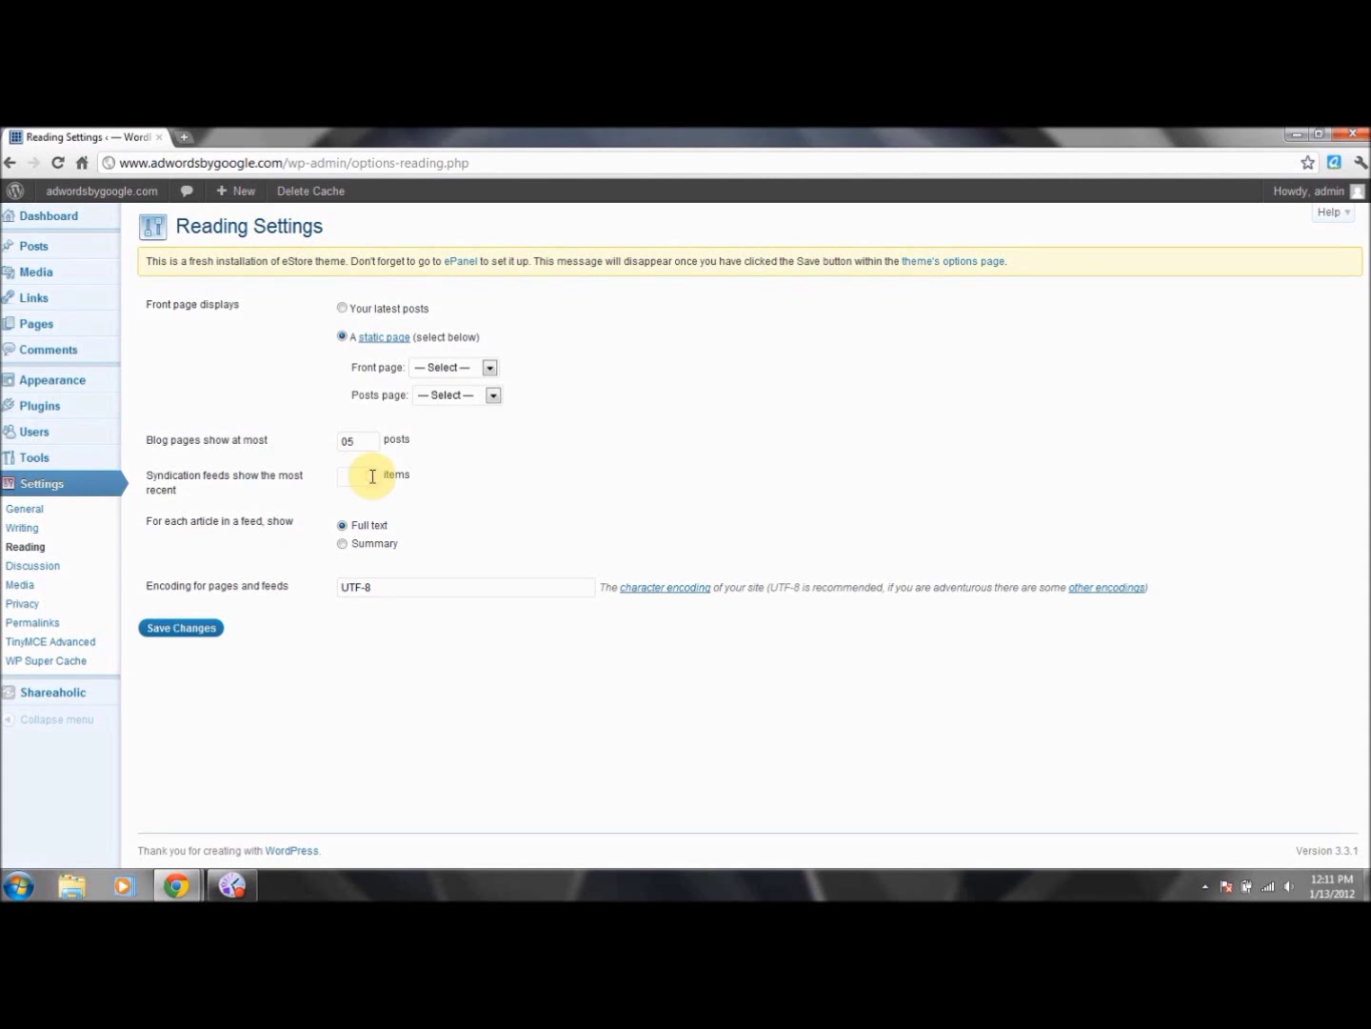
# - Show the 5 most recent items in feeds as summaries and save the Reading settings
pyautogui.write('5')
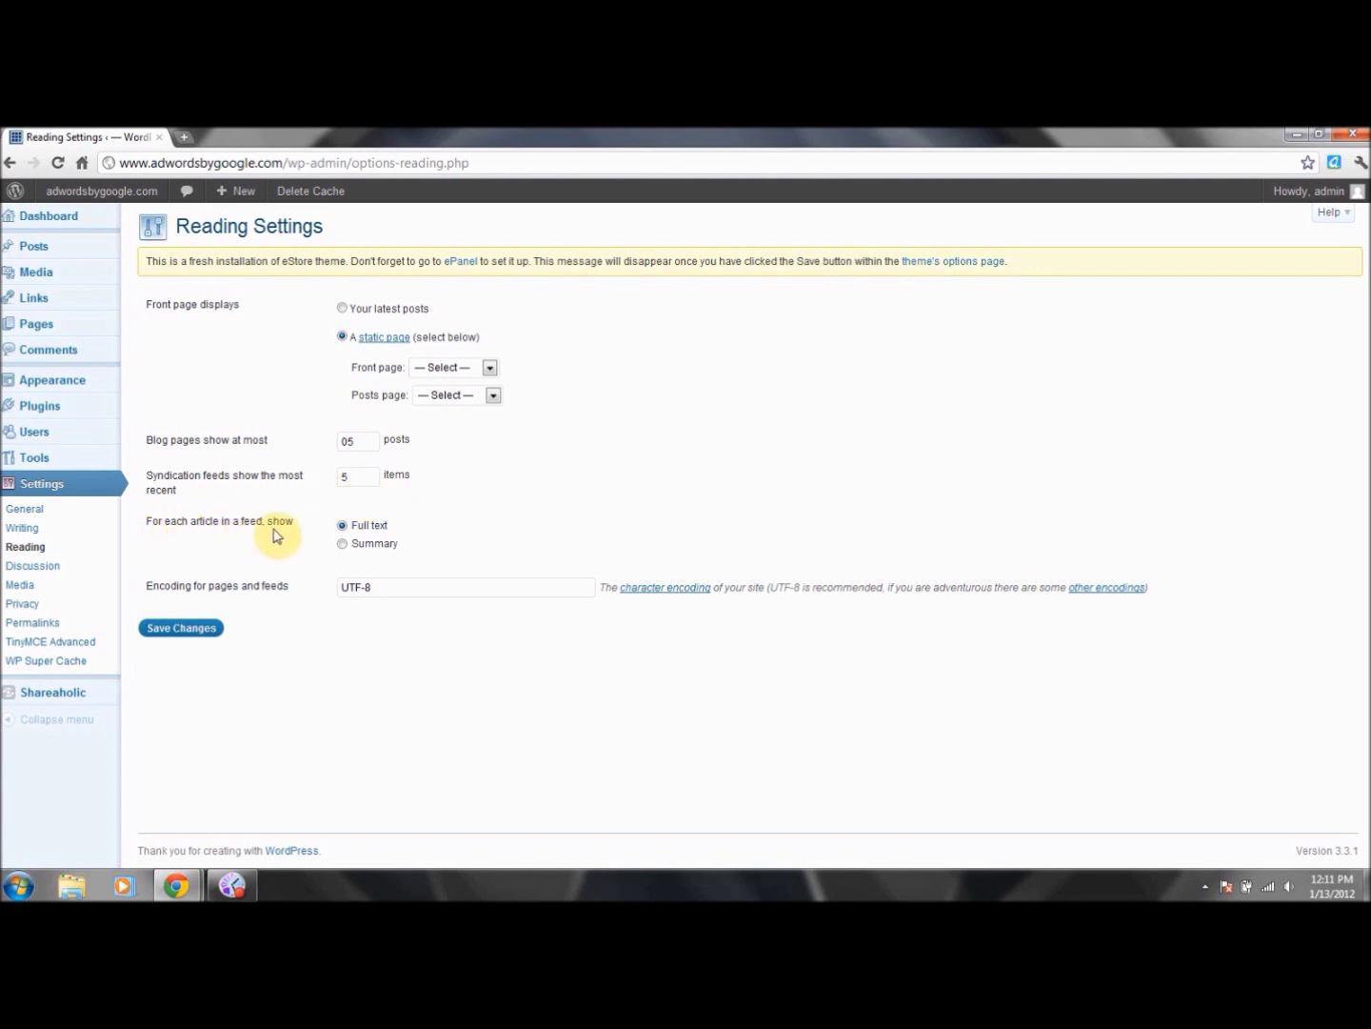
pyautogui.click(343, 545)
pyautogui.click(182, 630)
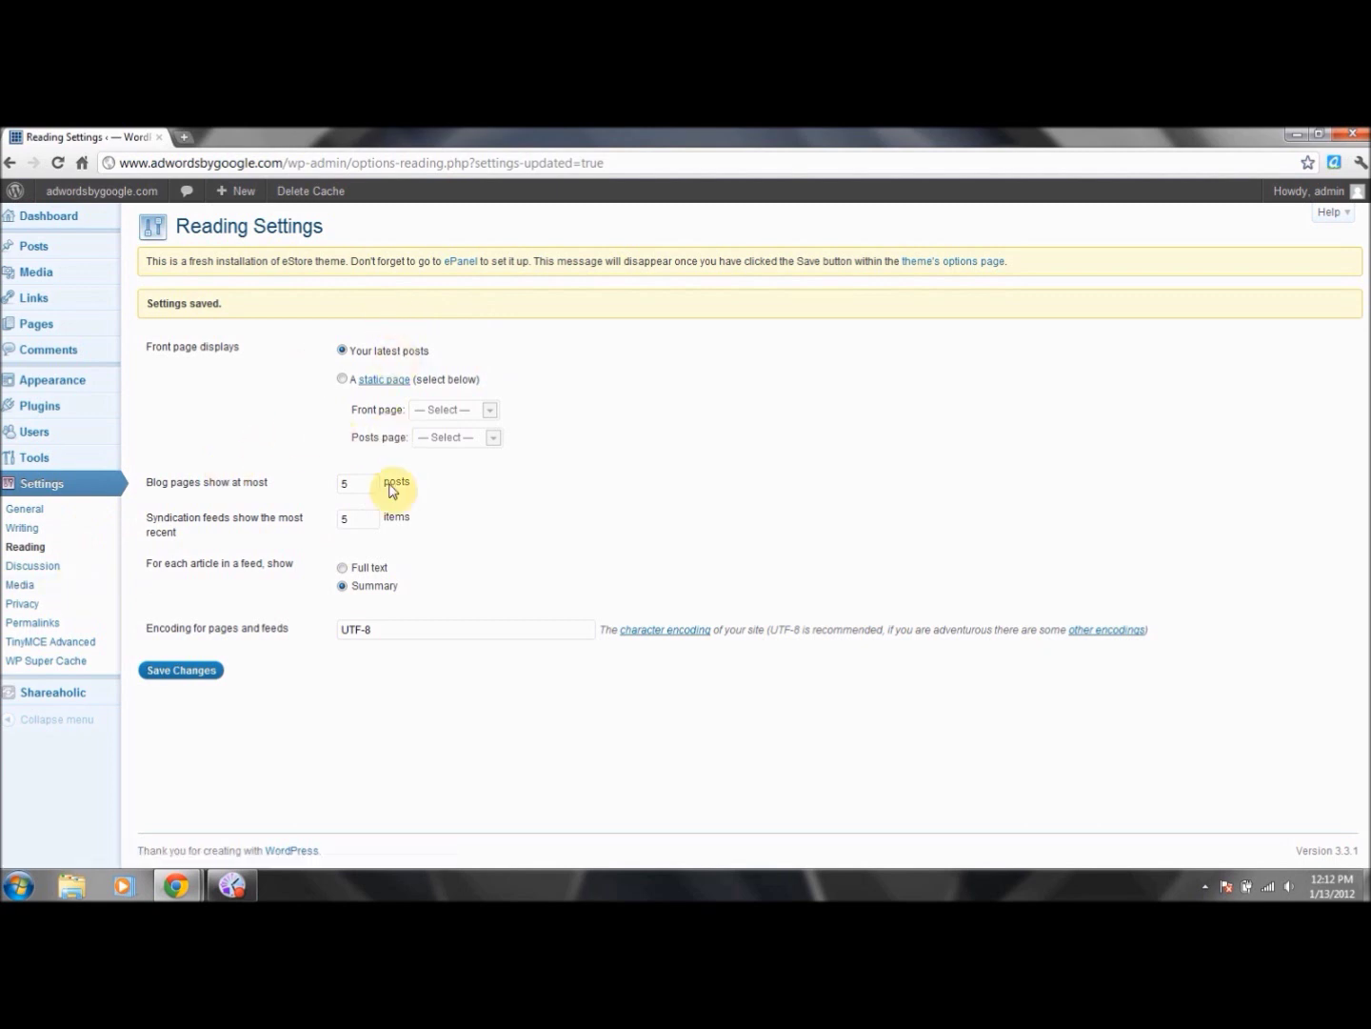
# - Go to Settings > Discussion from the left sidebar
pyautogui.click(58, 570)
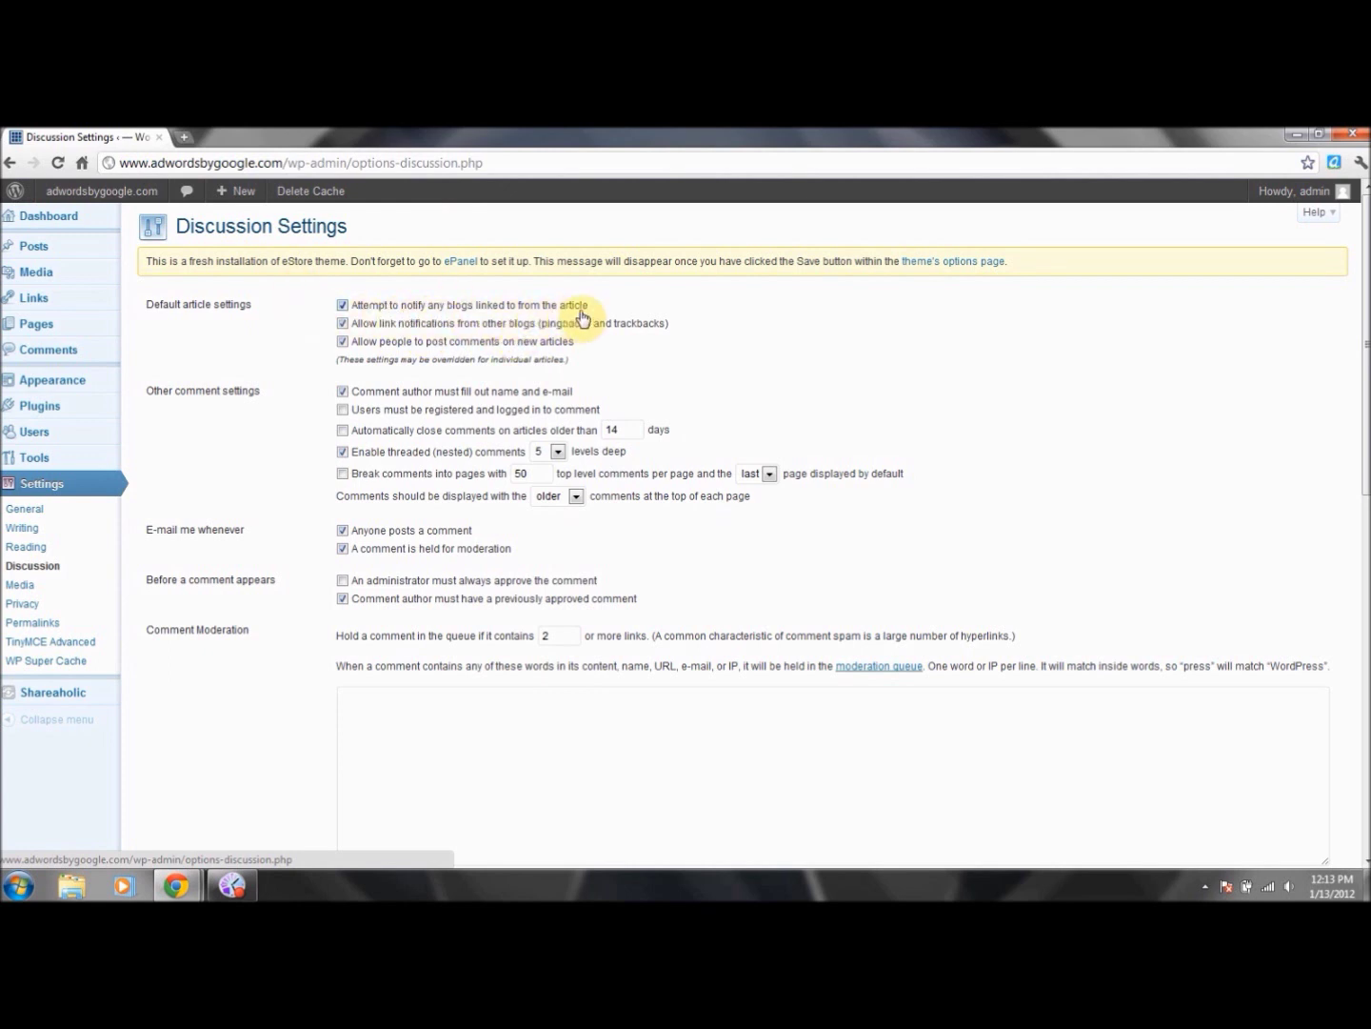
# - Uncheck blog notifications, link notifications, new-article comments, name/e-mail, threaded comments, comment e-mails and prior approval
pyautogui.click(342, 304)
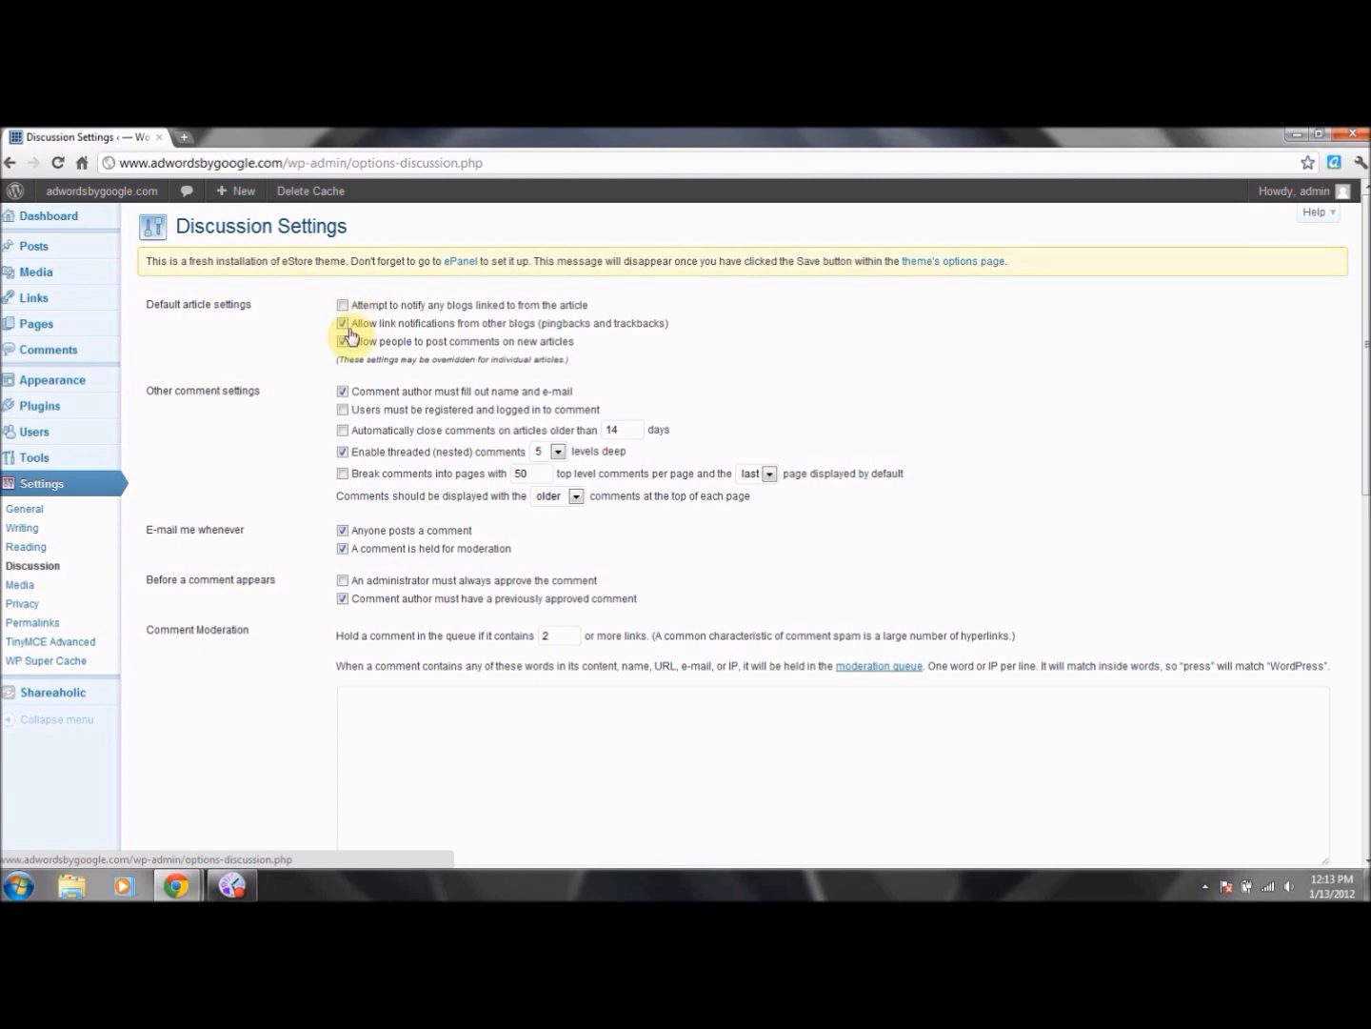
pyautogui.click(343, 326)
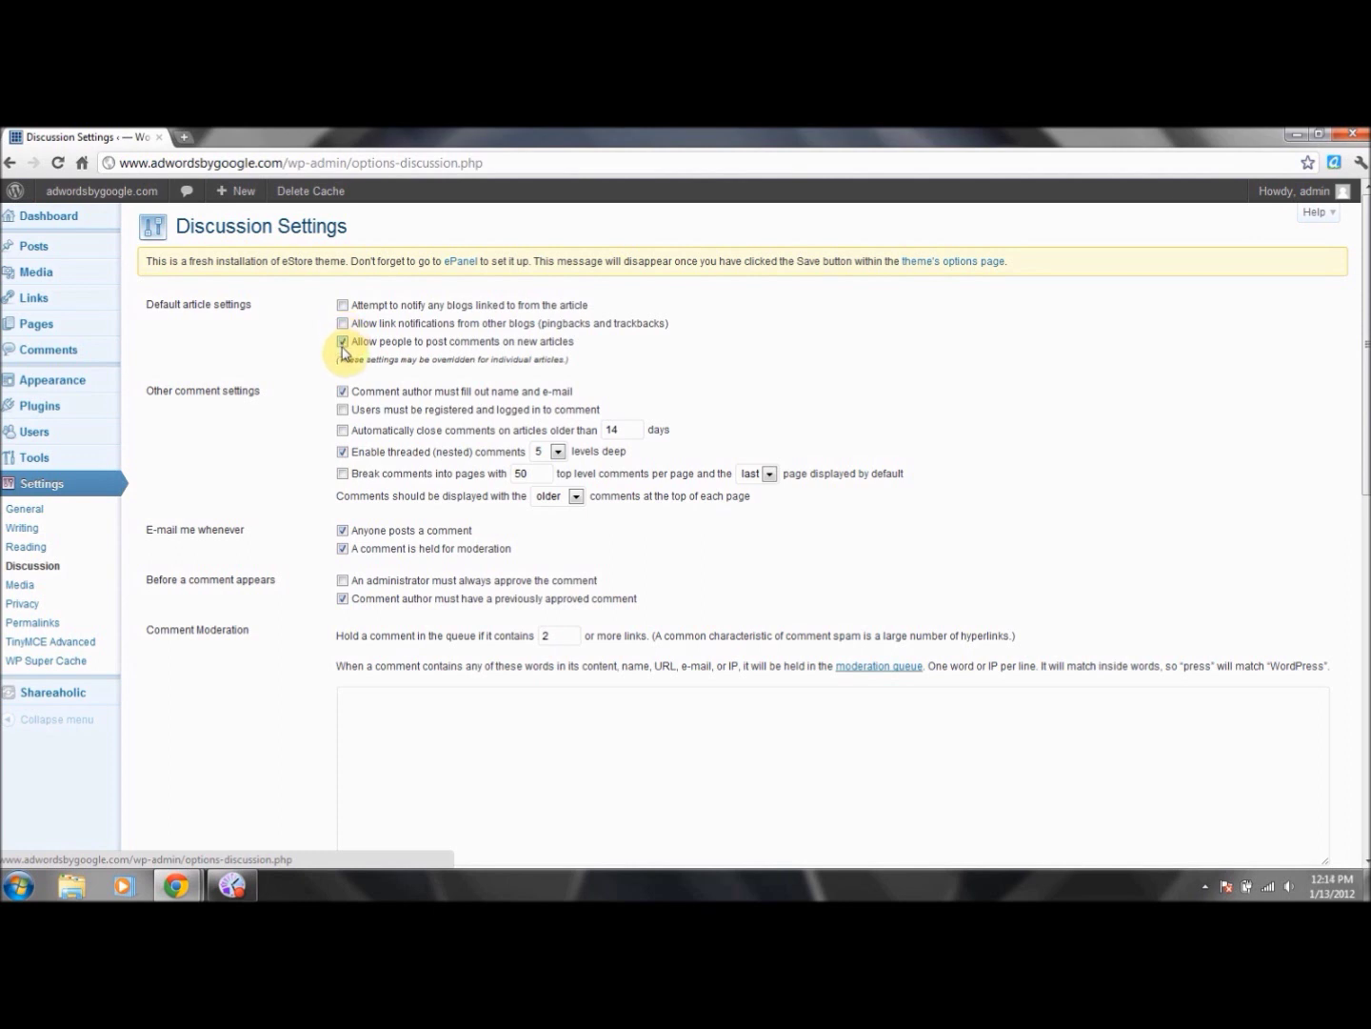
pyautogui.click(342, 345)
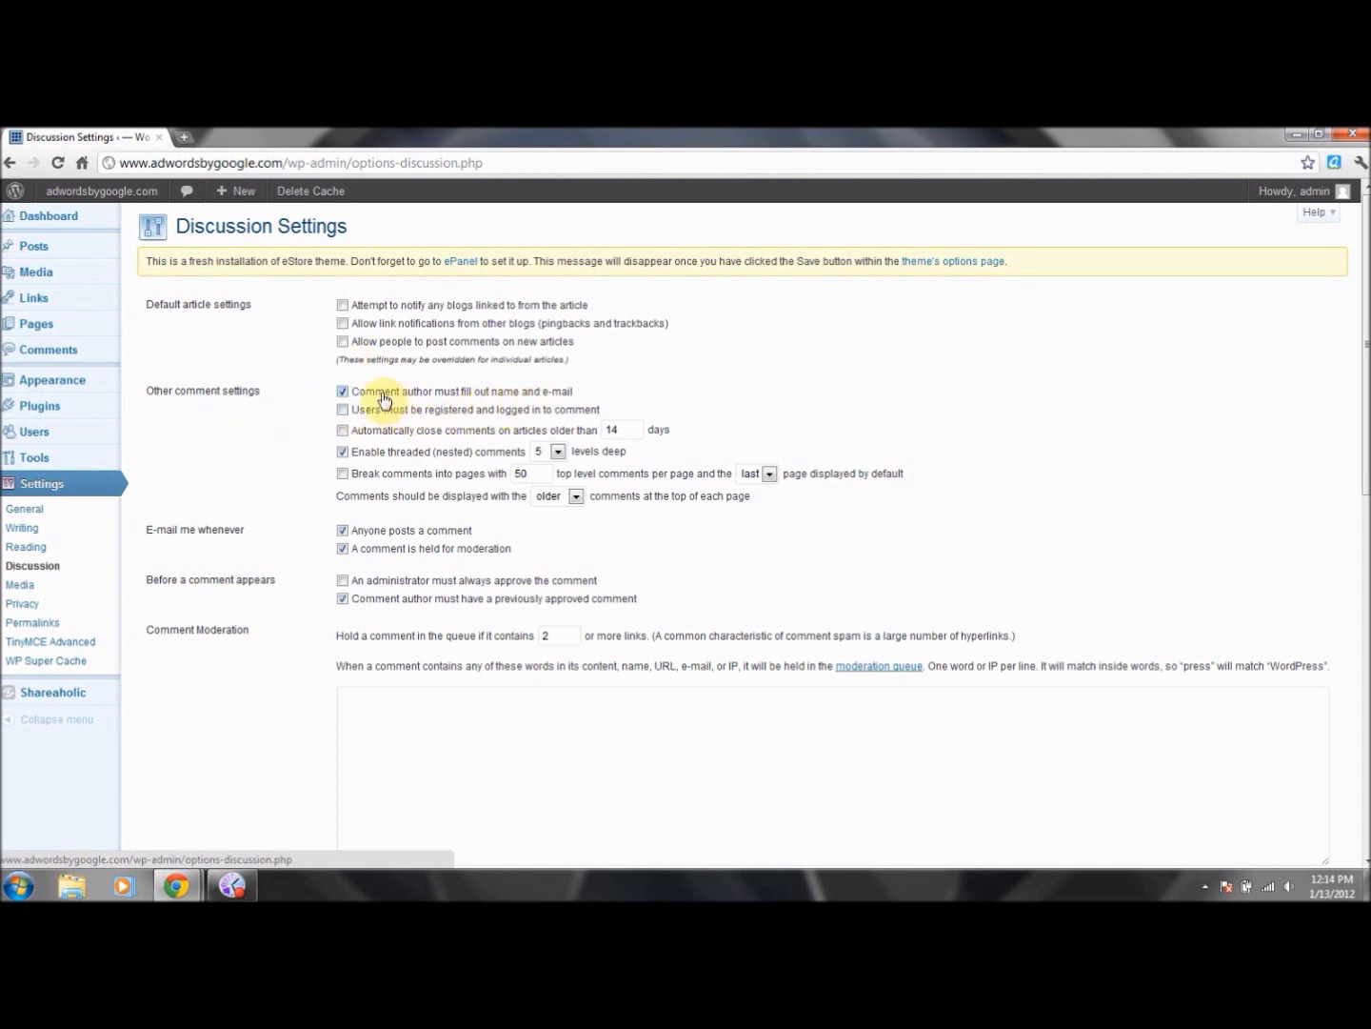
pyautogui.click(343, 391)
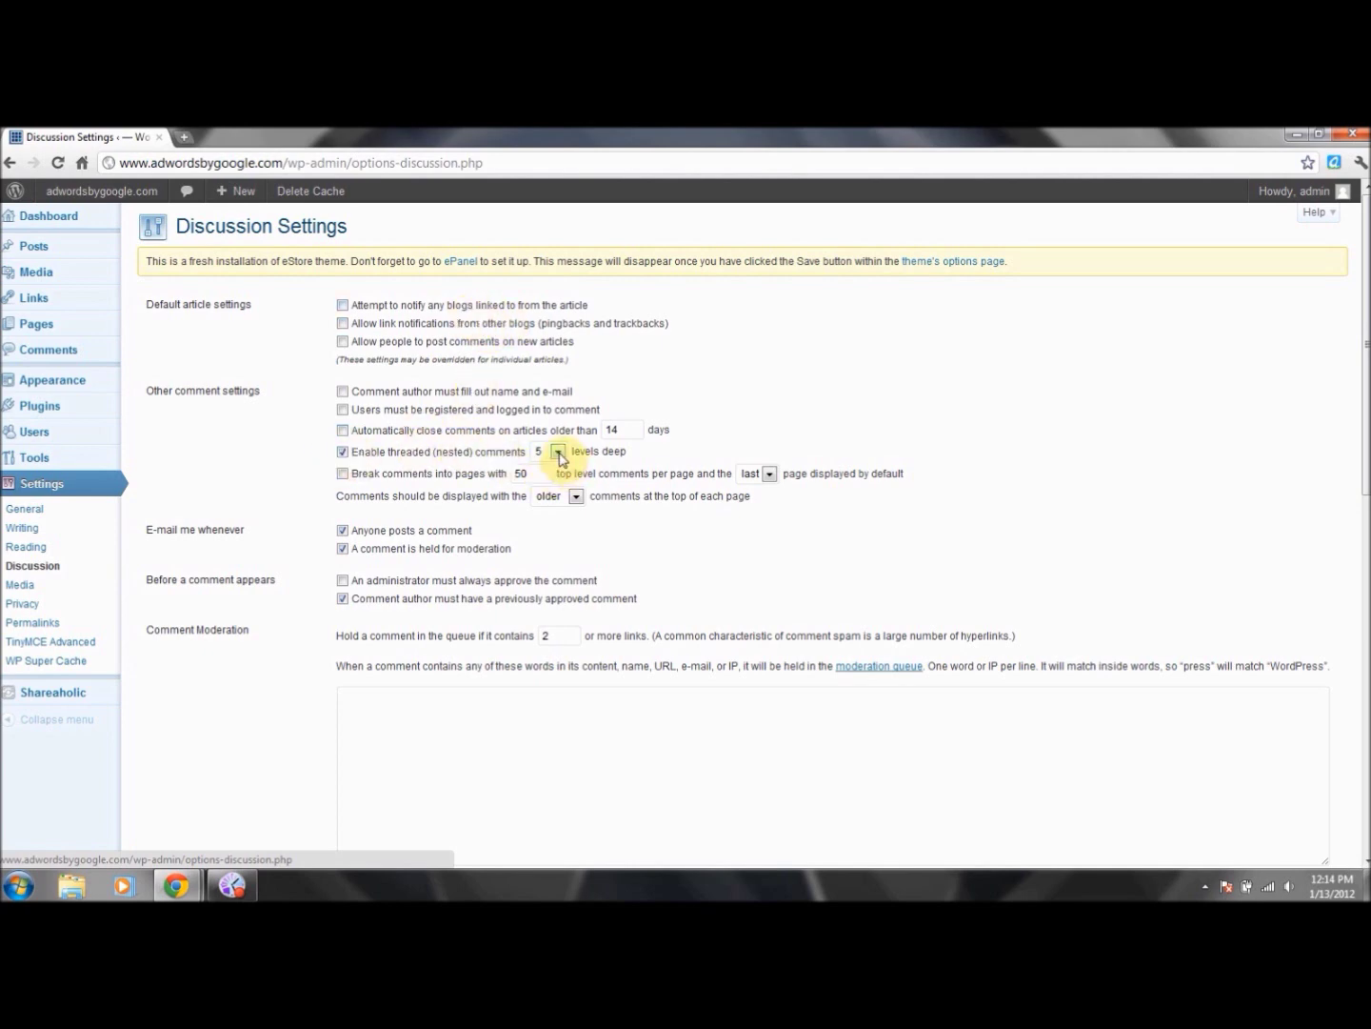
pyautogui.click(342, 451)
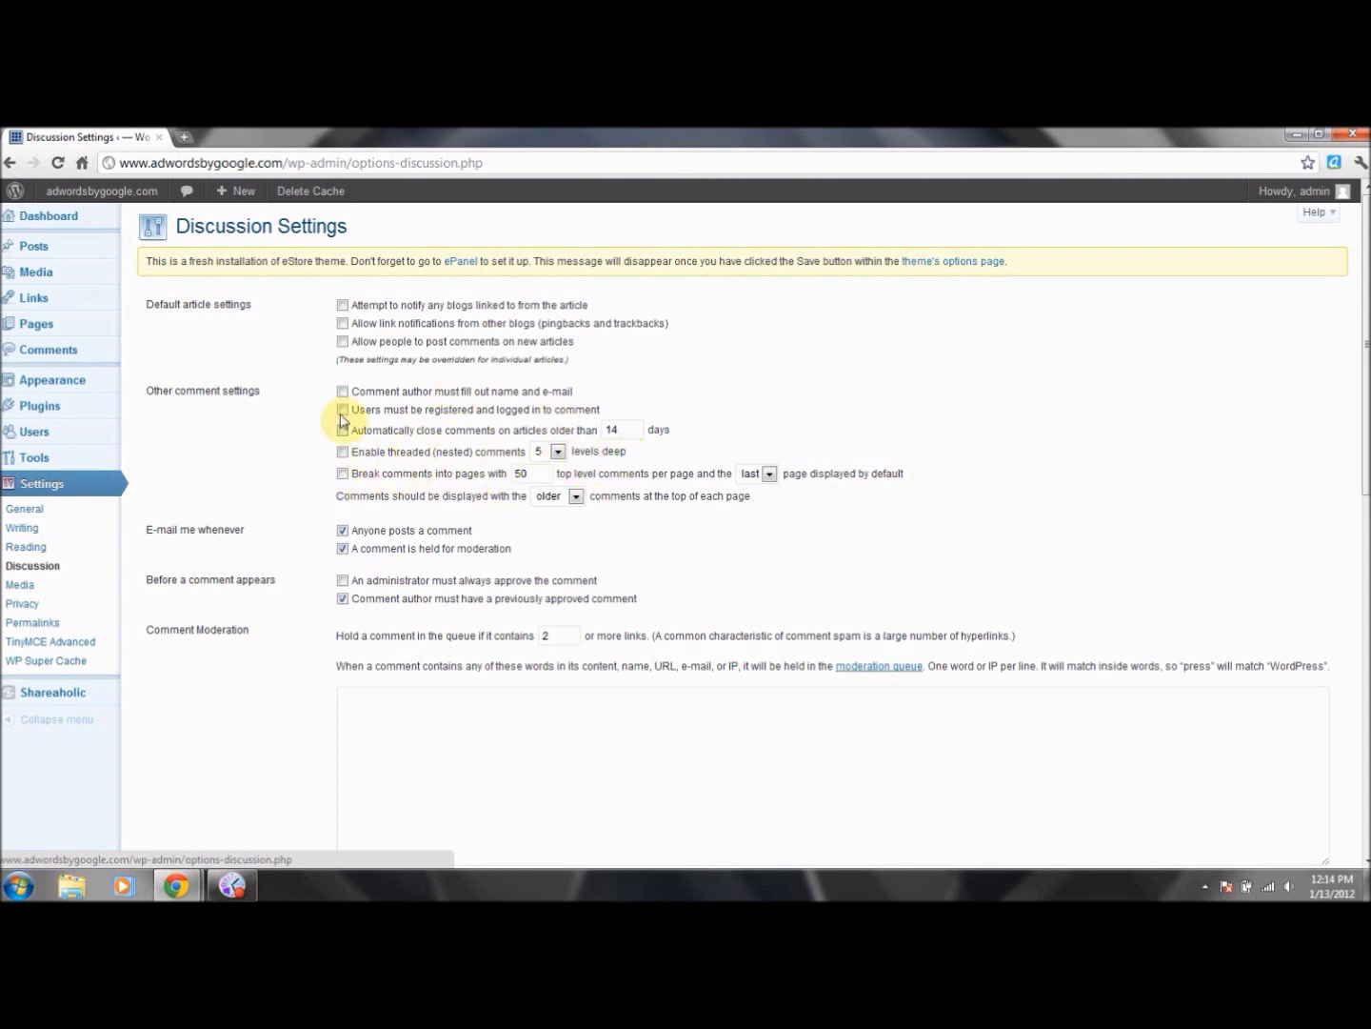
pyautogui.click(343, 530)
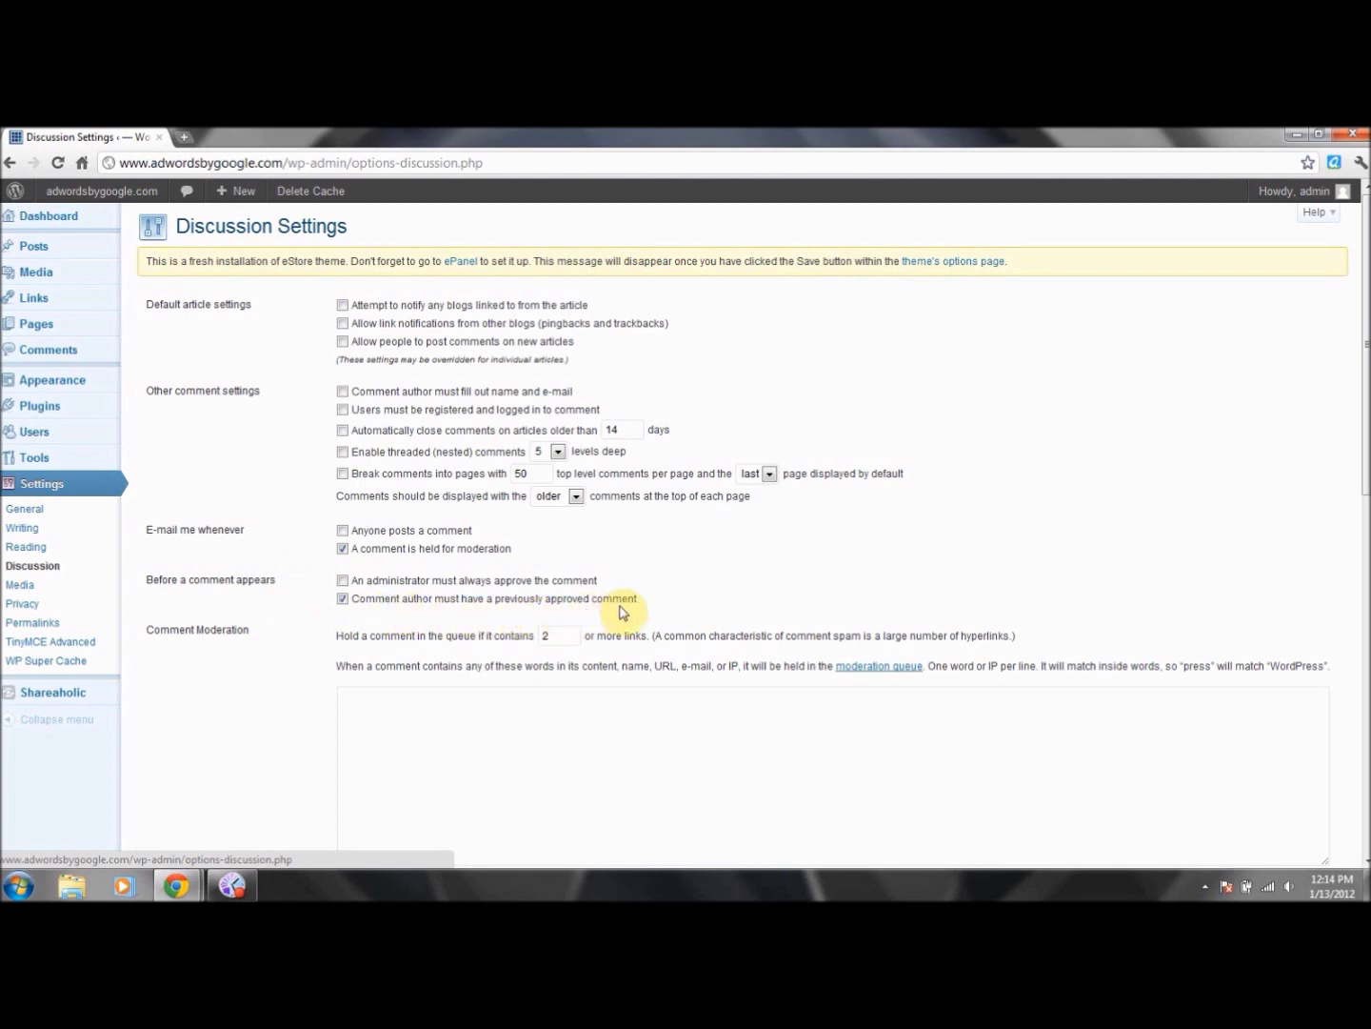
pyautogui.click(342, 598)
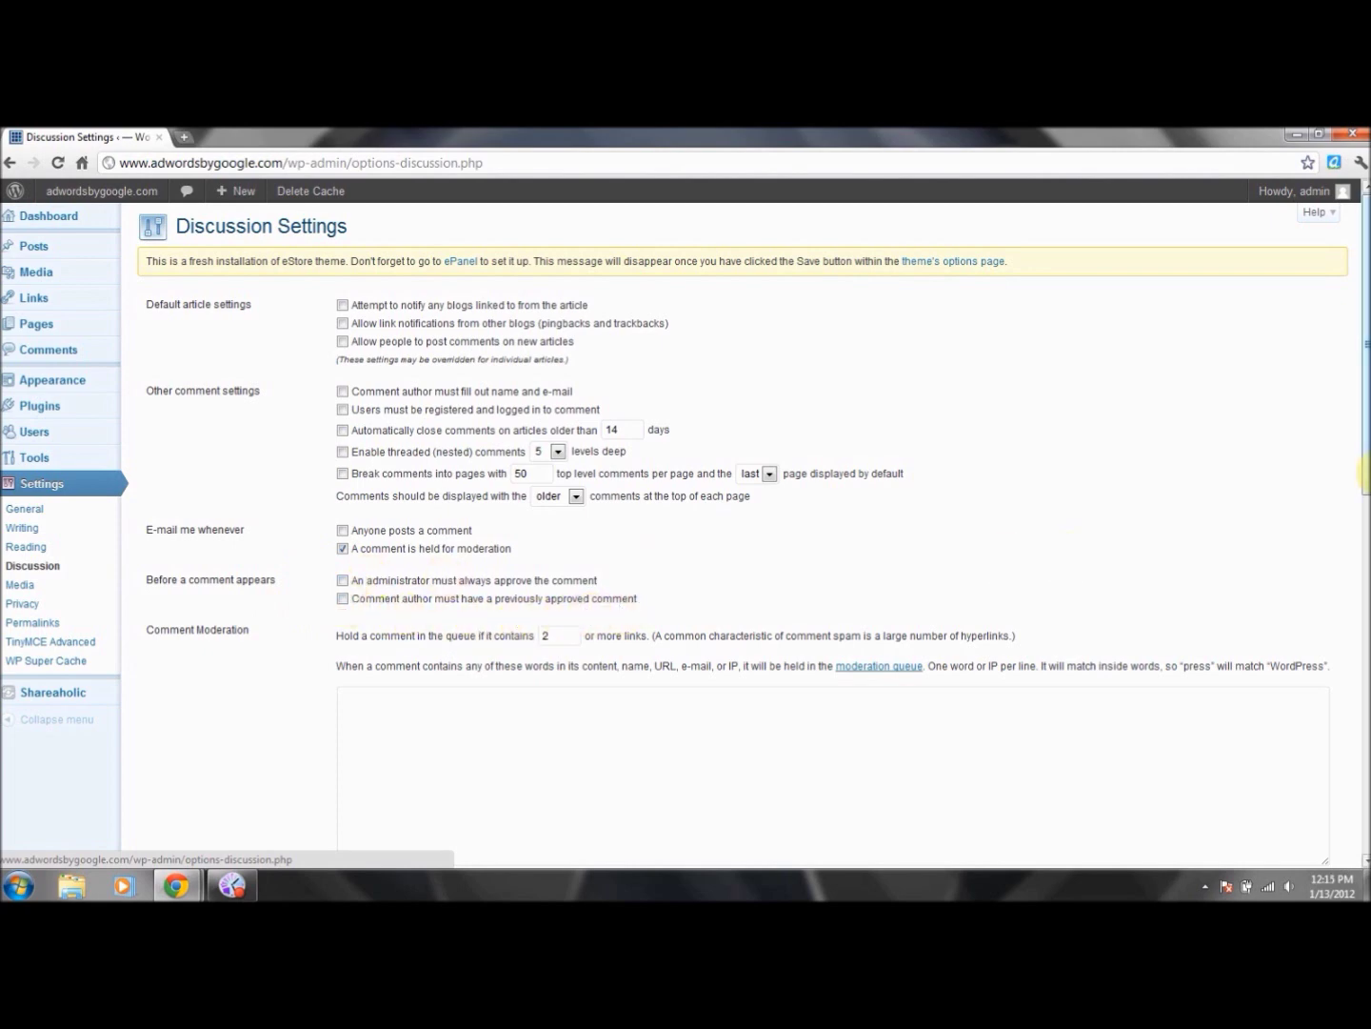
pyautogui.moveTo(1366, 476); pyautogui.dragTo(1364, 603)
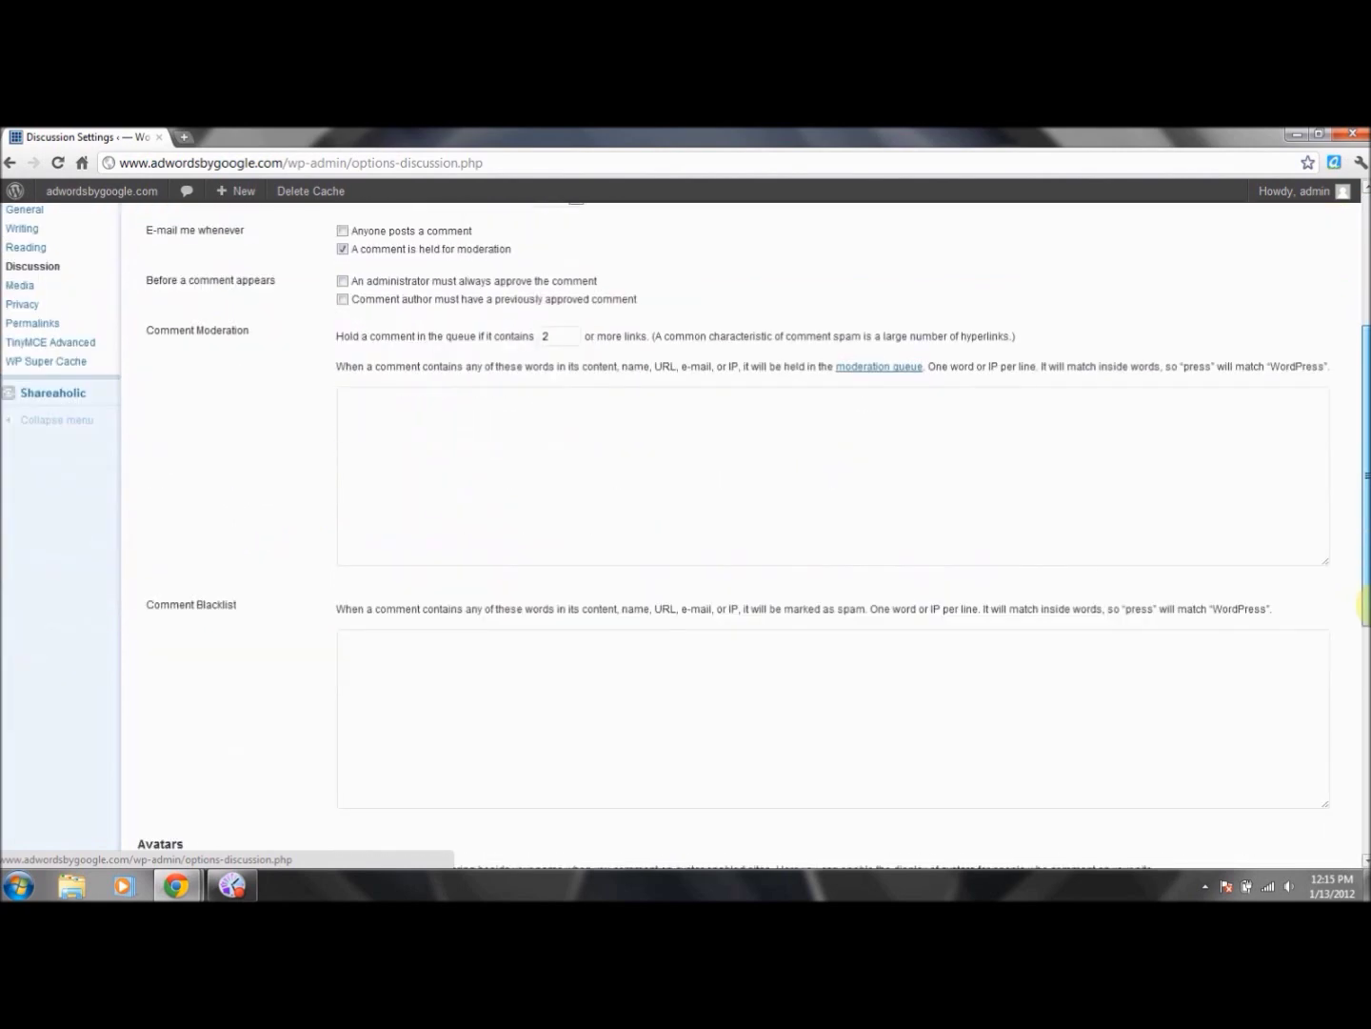
pyautogui.click(690, 442)
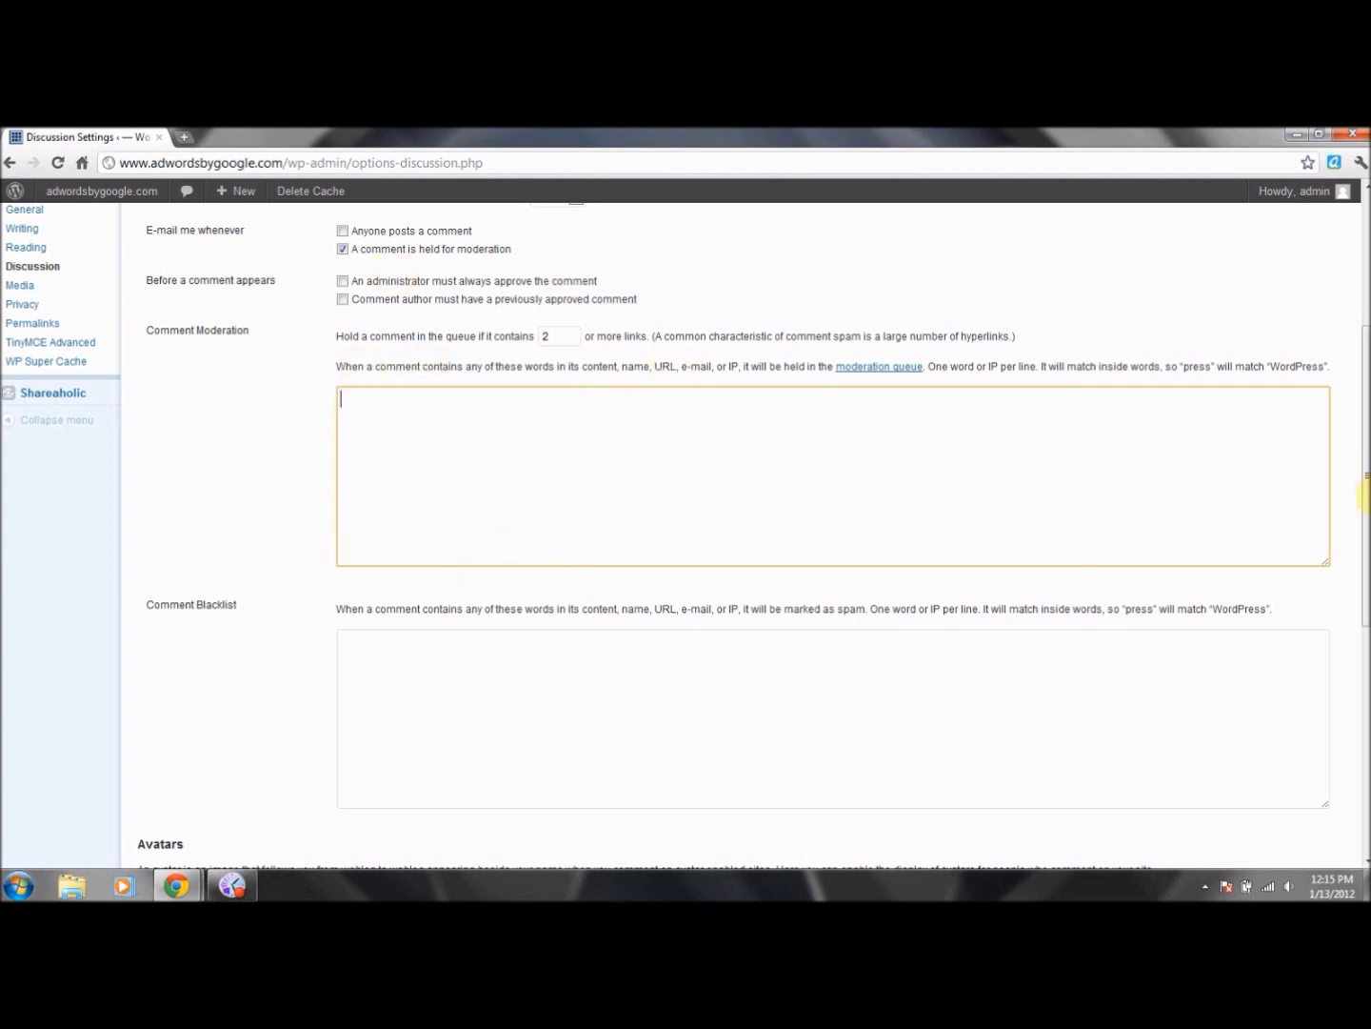
pyautogui.scroll(-2, 1364, 488)
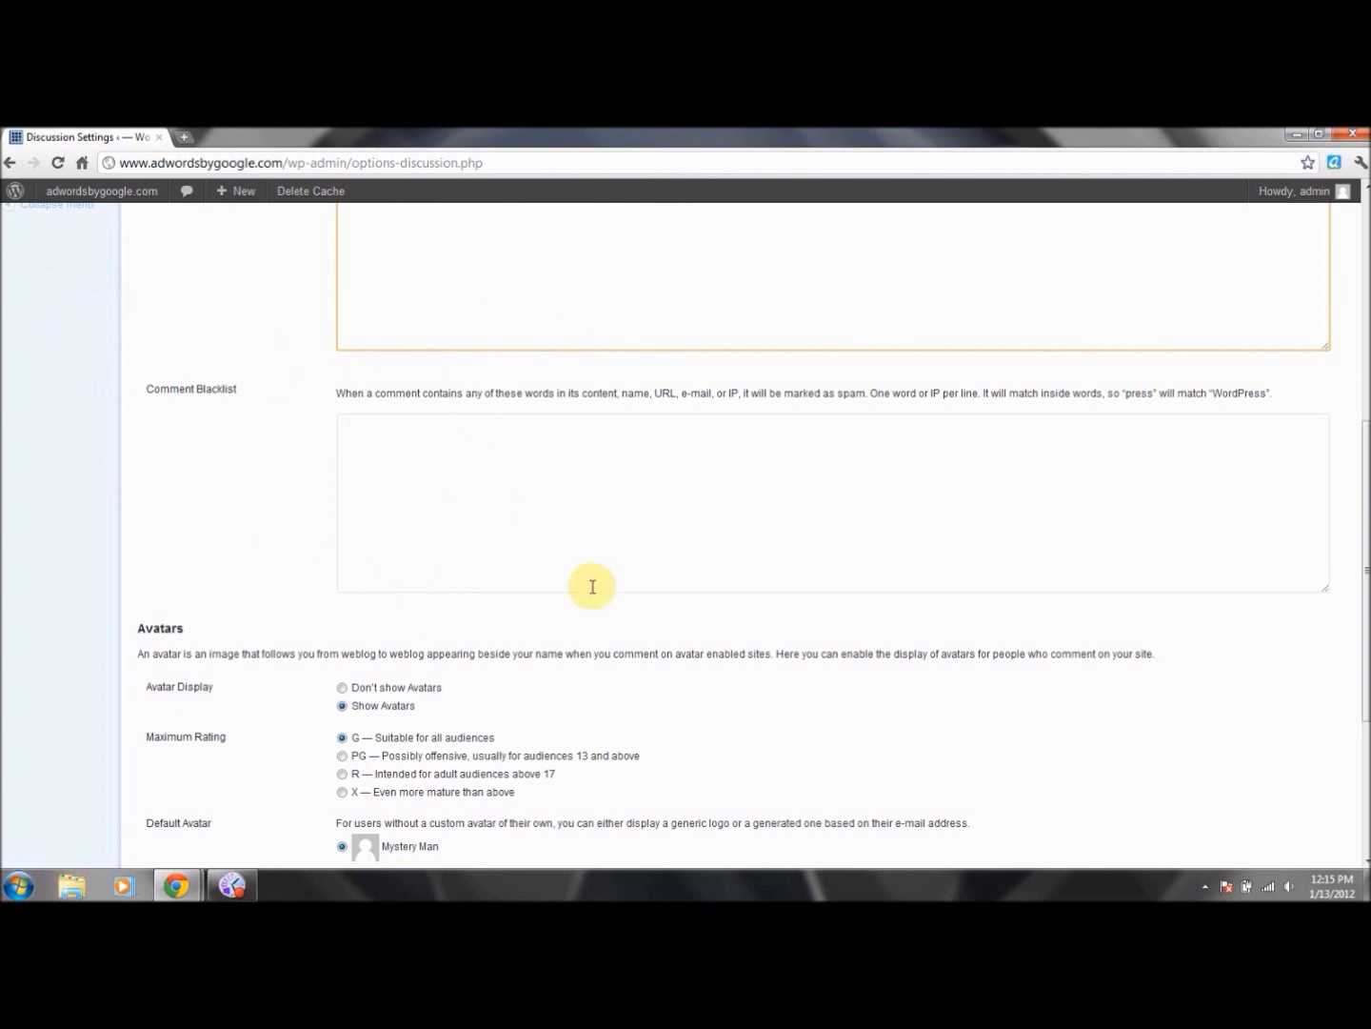
pyautogui.scroll(-3, 761, 467)
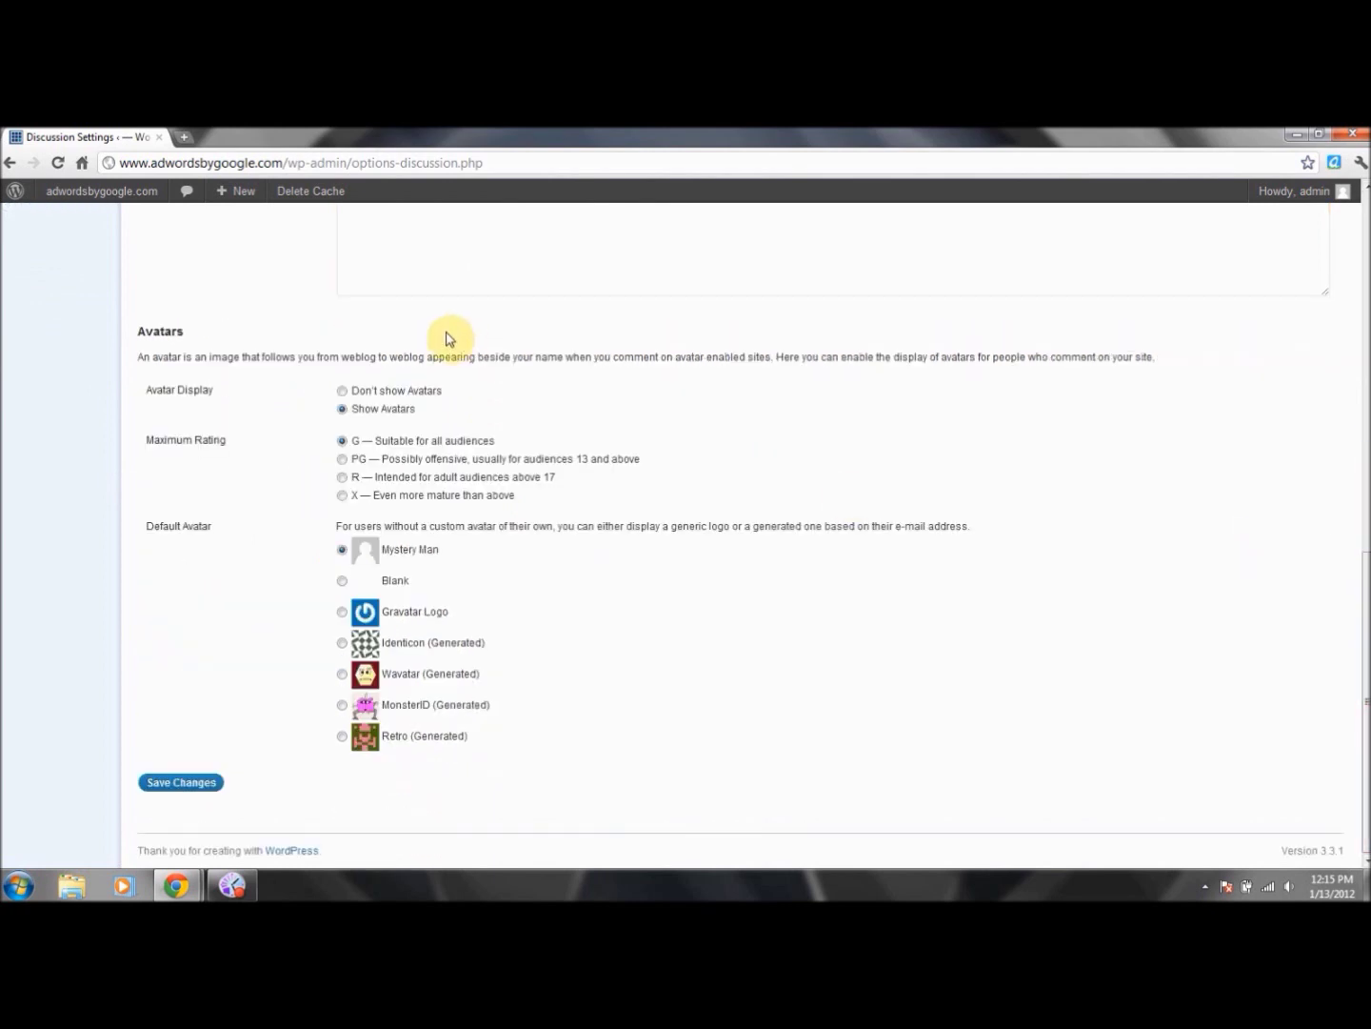
pyautogui.click(342, 390)
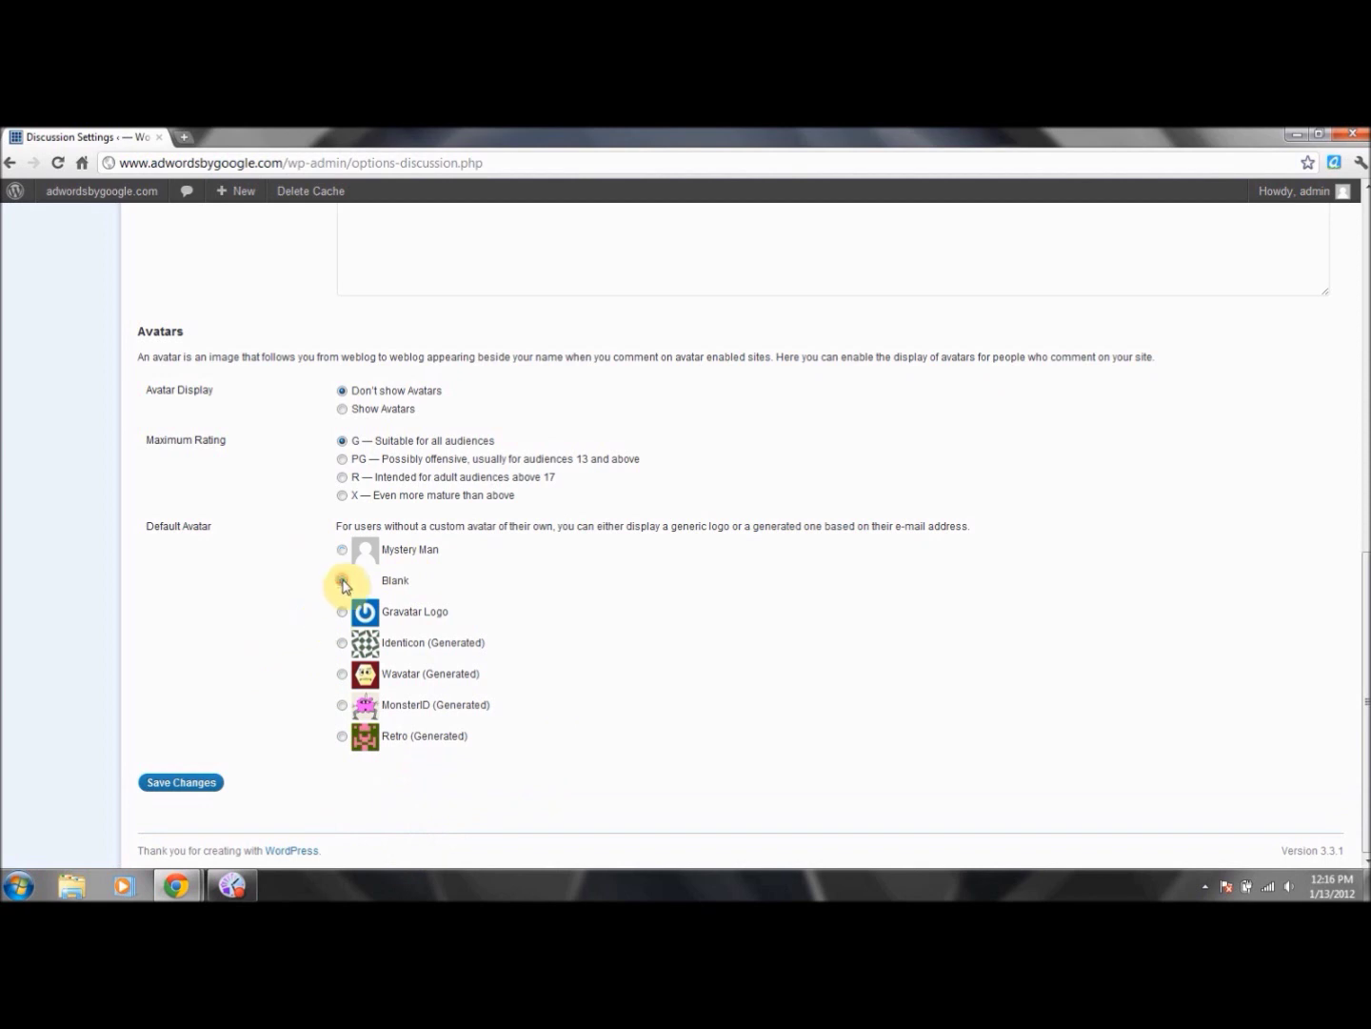
# - Save the Discussion settings with avatars hidden and Blank default, then go to Media settings
pyautogui.click(186, 784)
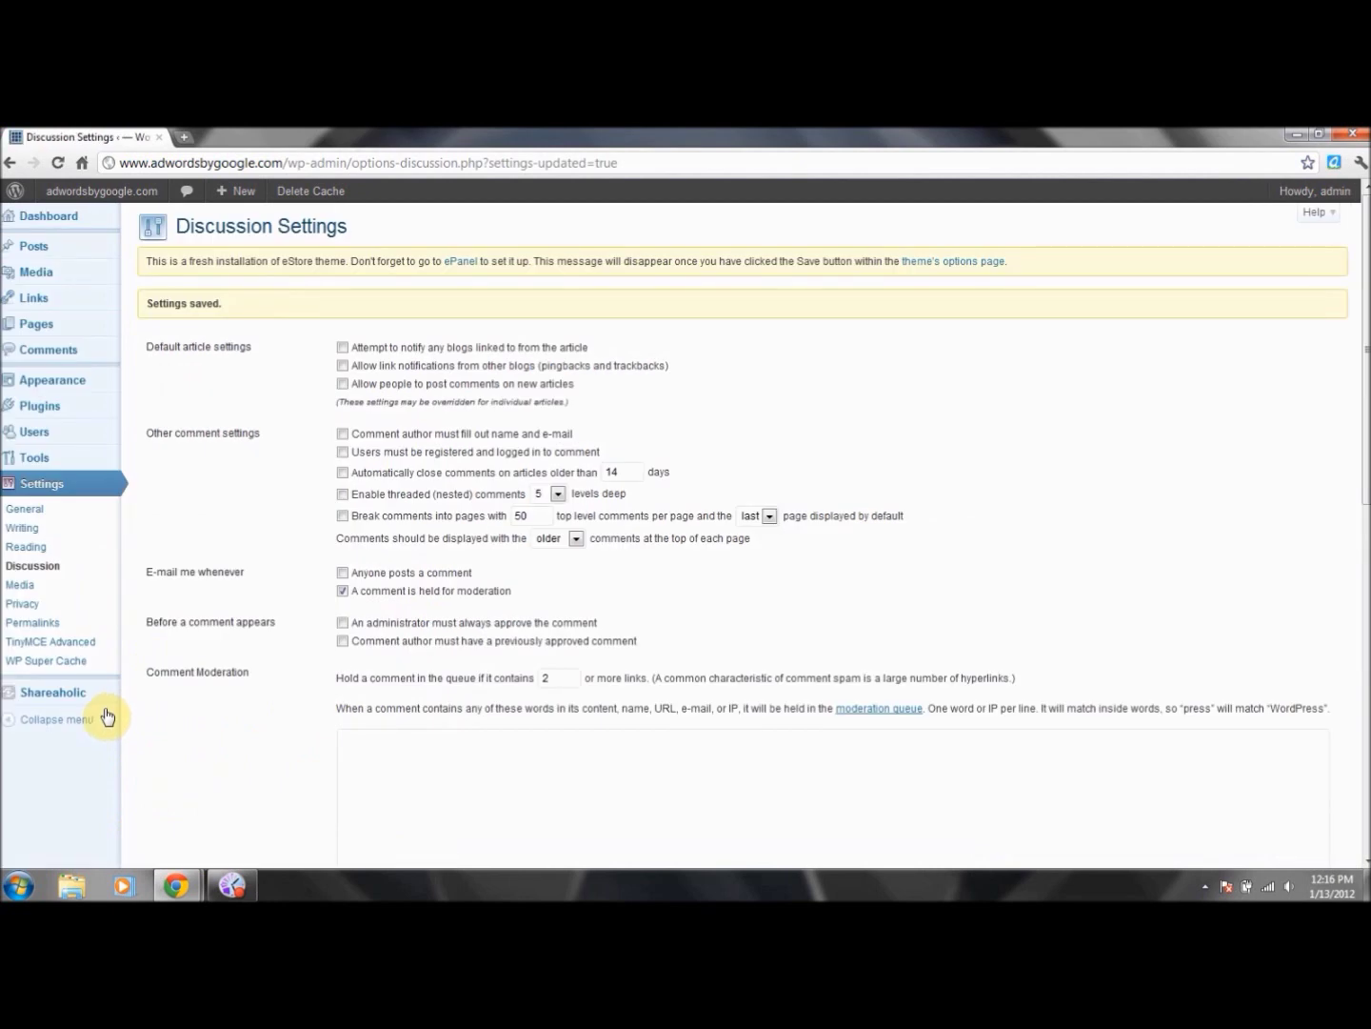
pyautogui.click(26, 587)
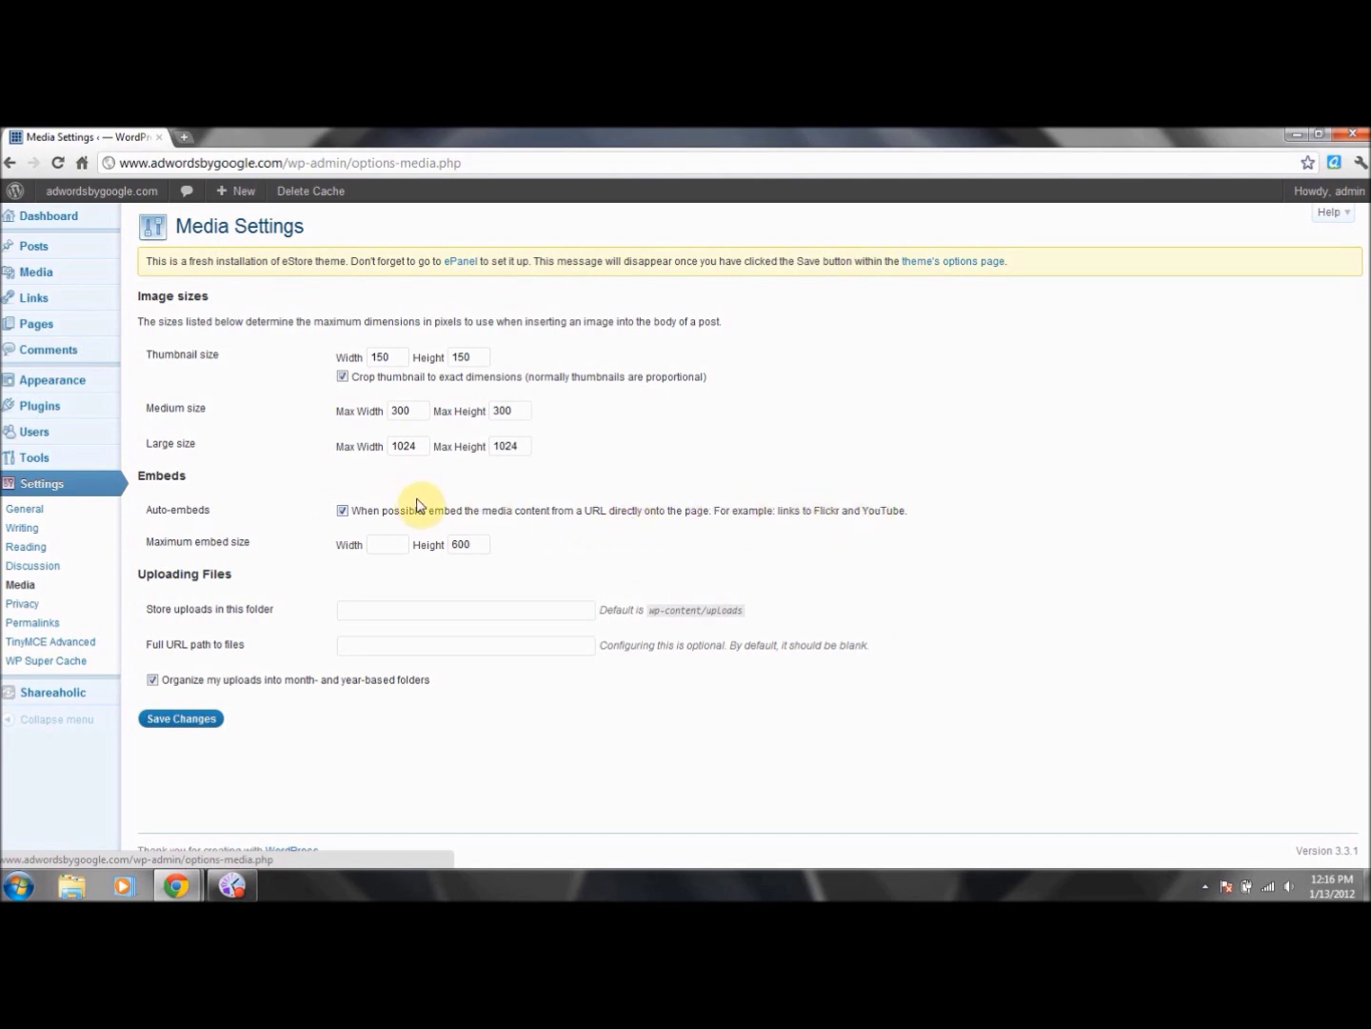
# - Place the cursor in the Maximum embed size Width field
pyautogui.click(396, 546)
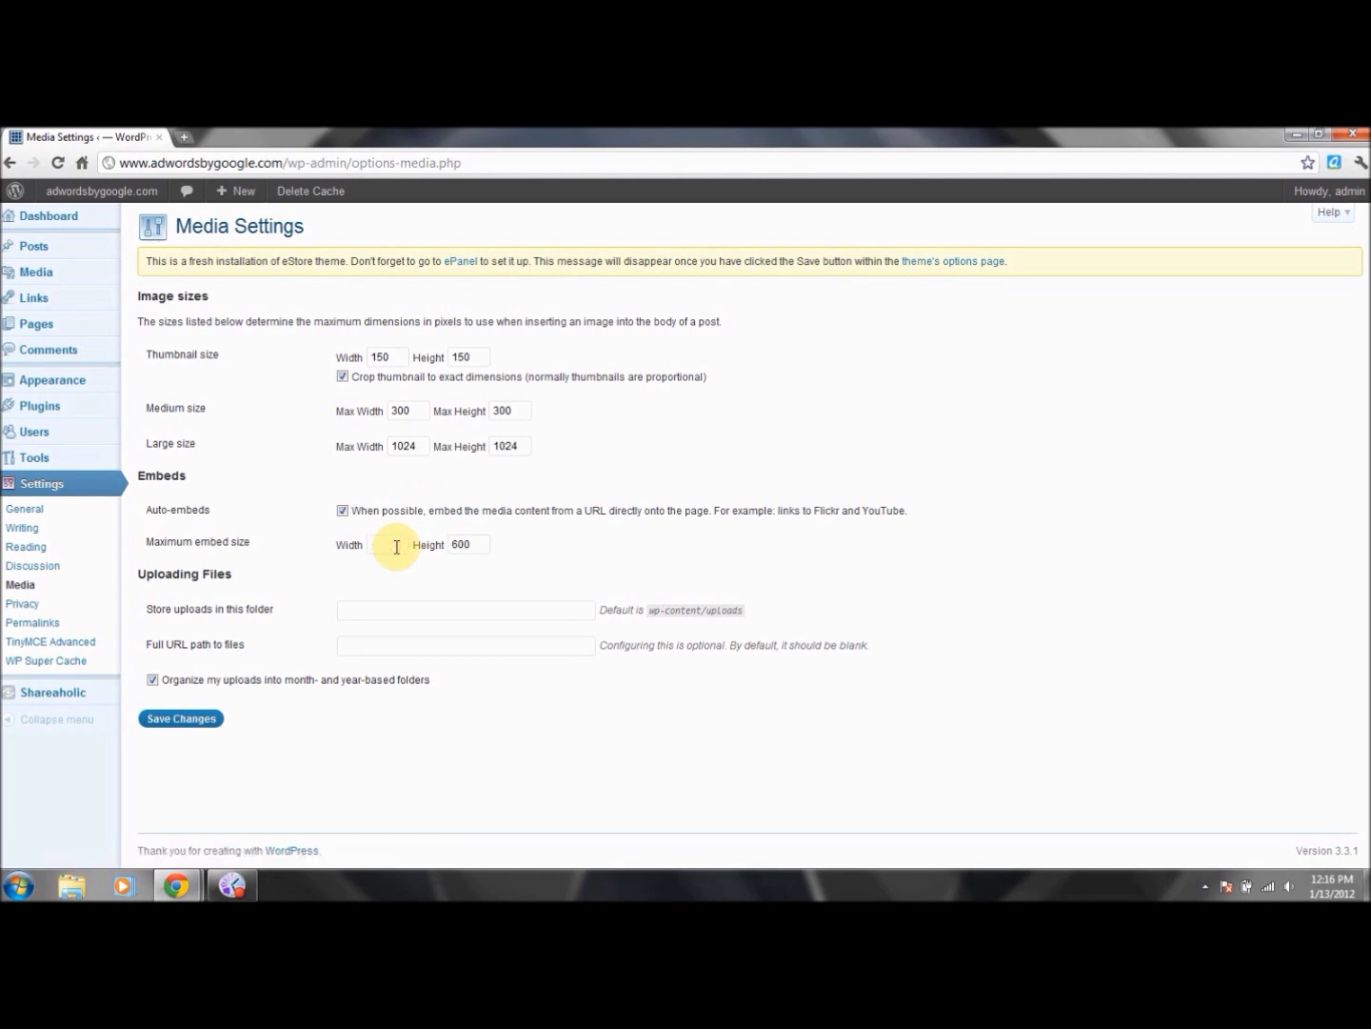
# - Search YouTube in a new tab for 'school house rocks' and open the I'm Just a Bill video
pyautogui.click(185, 140)
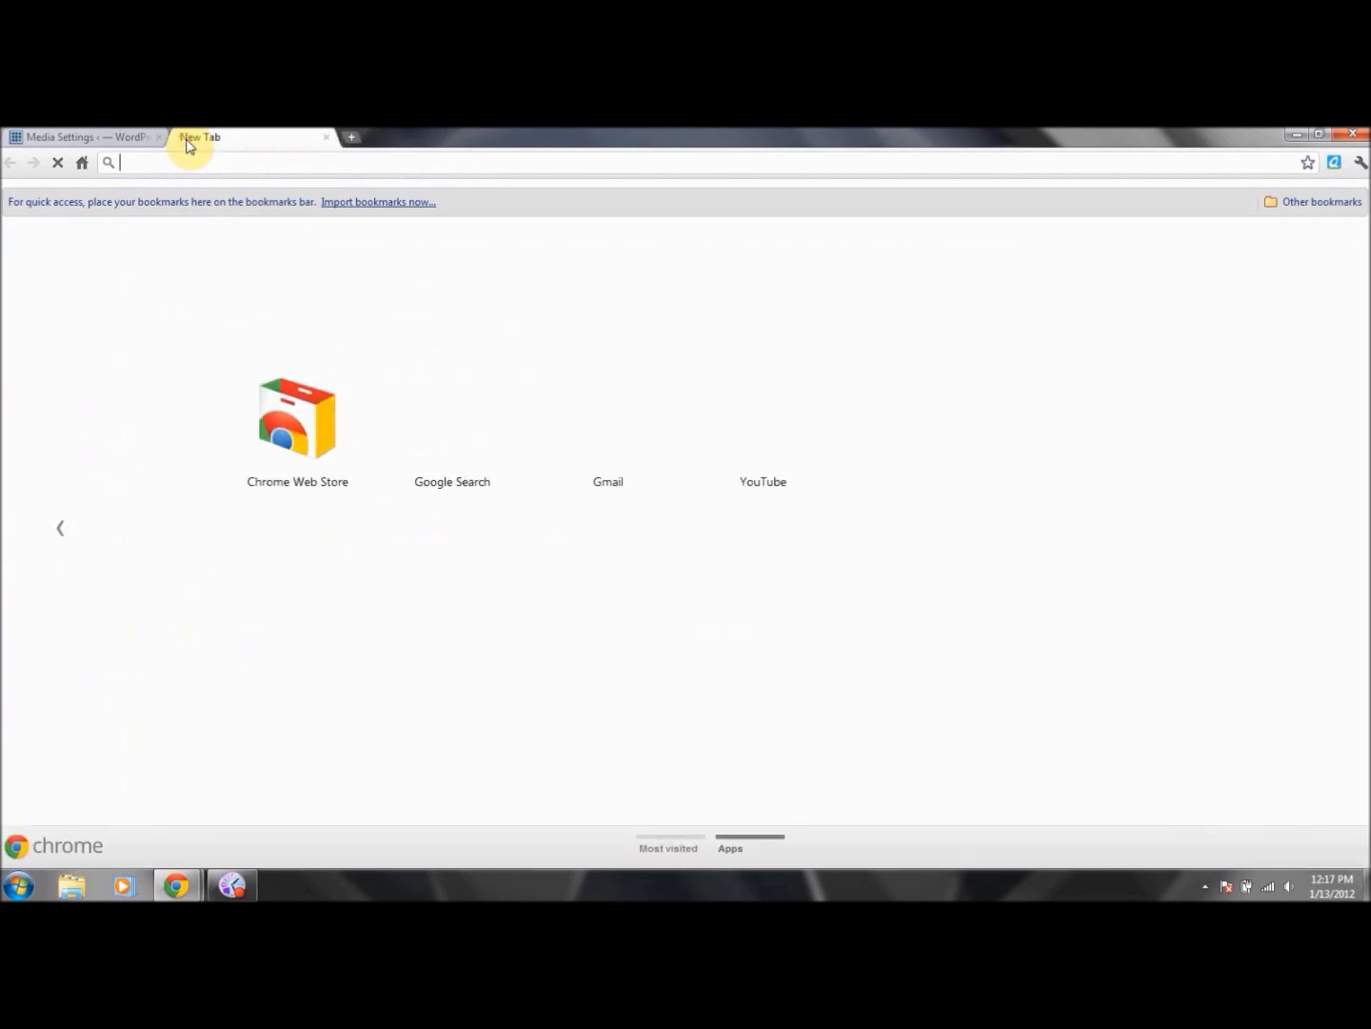
pyautogui.click(753, 390)
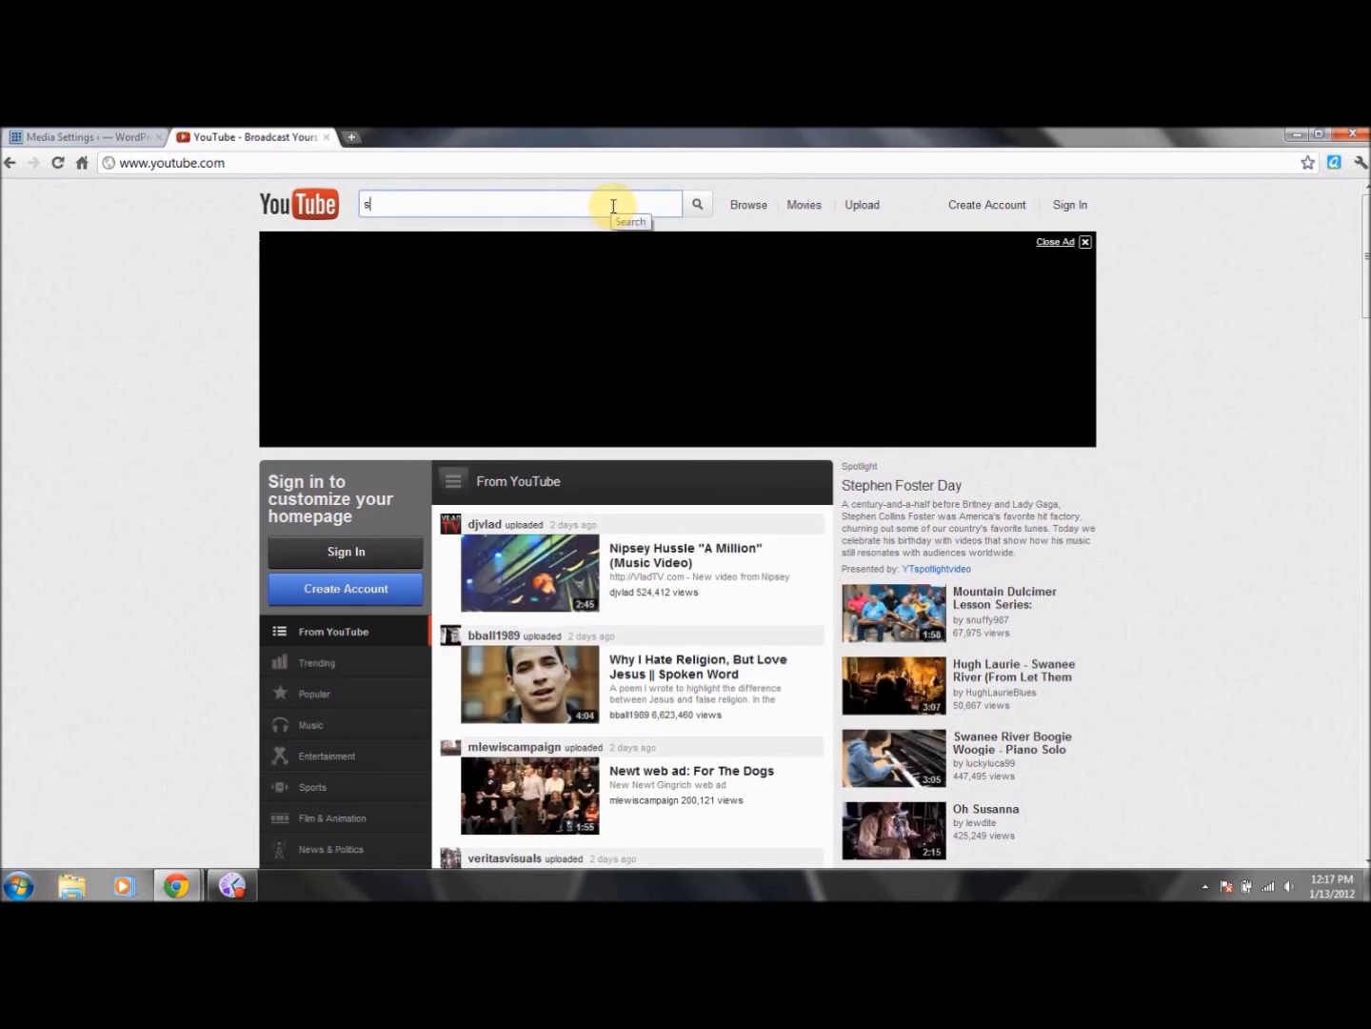
pyautogui.write('chool house ')
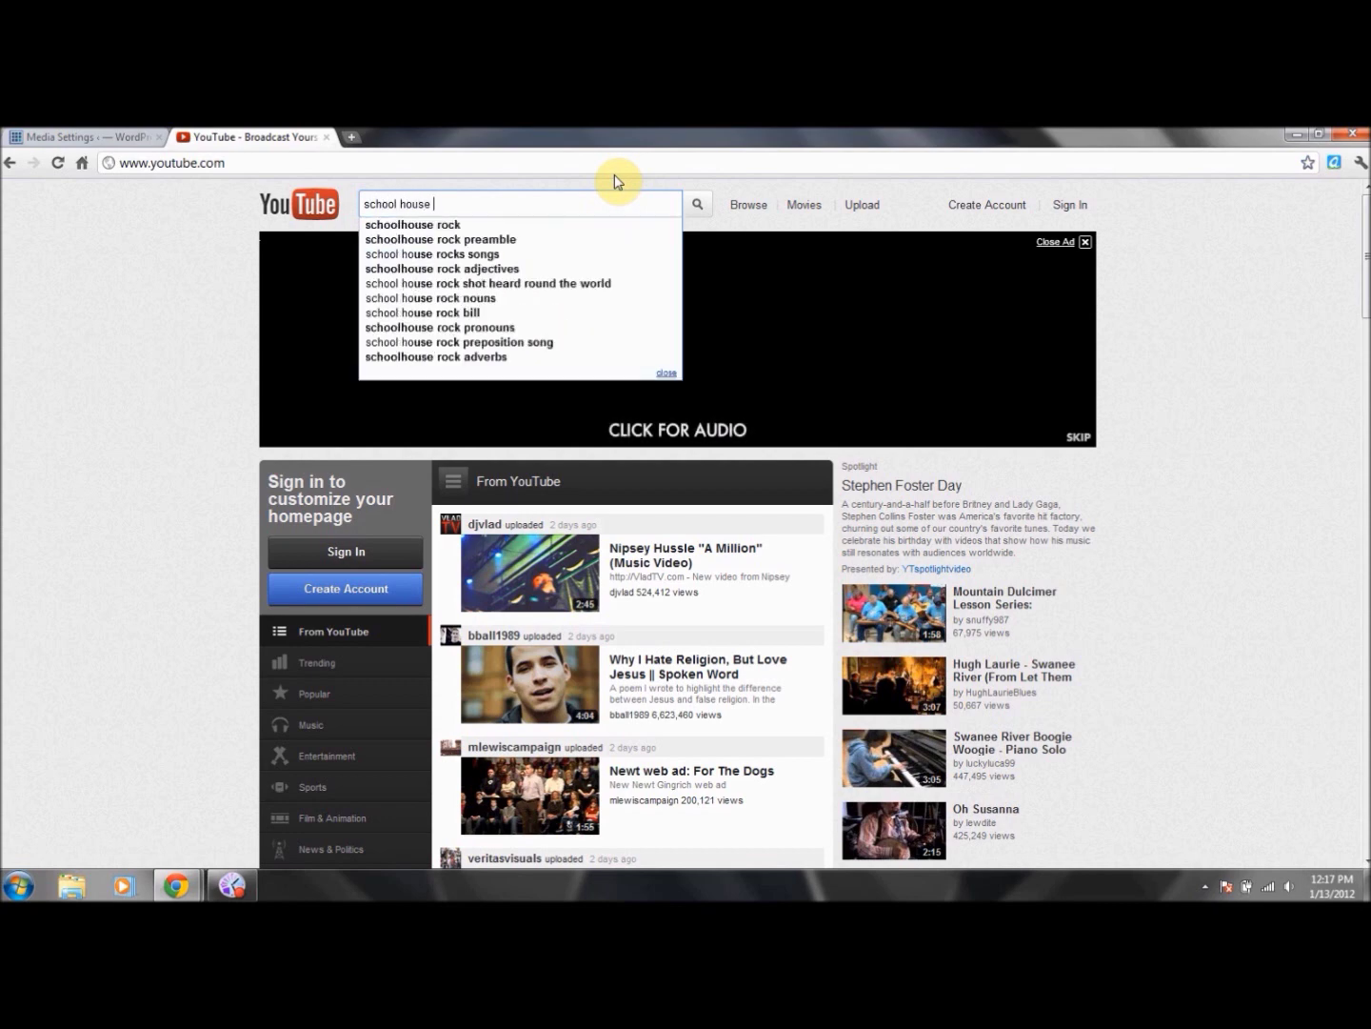
pyautogui.write('rocks')
pyautogui.press('Return')
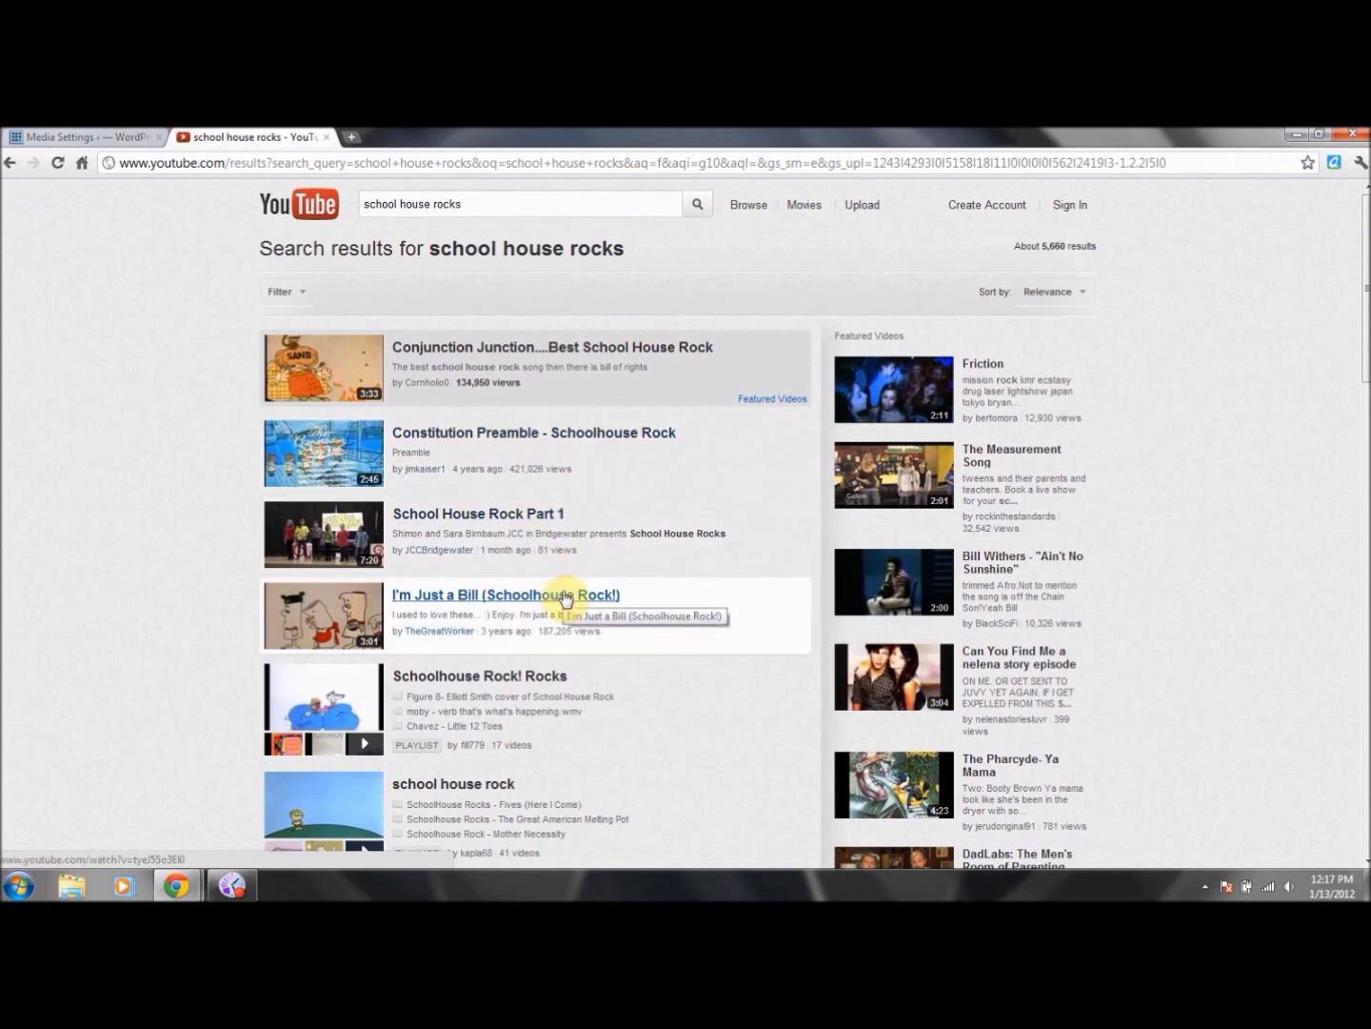
pyautogui.click(565, 596)
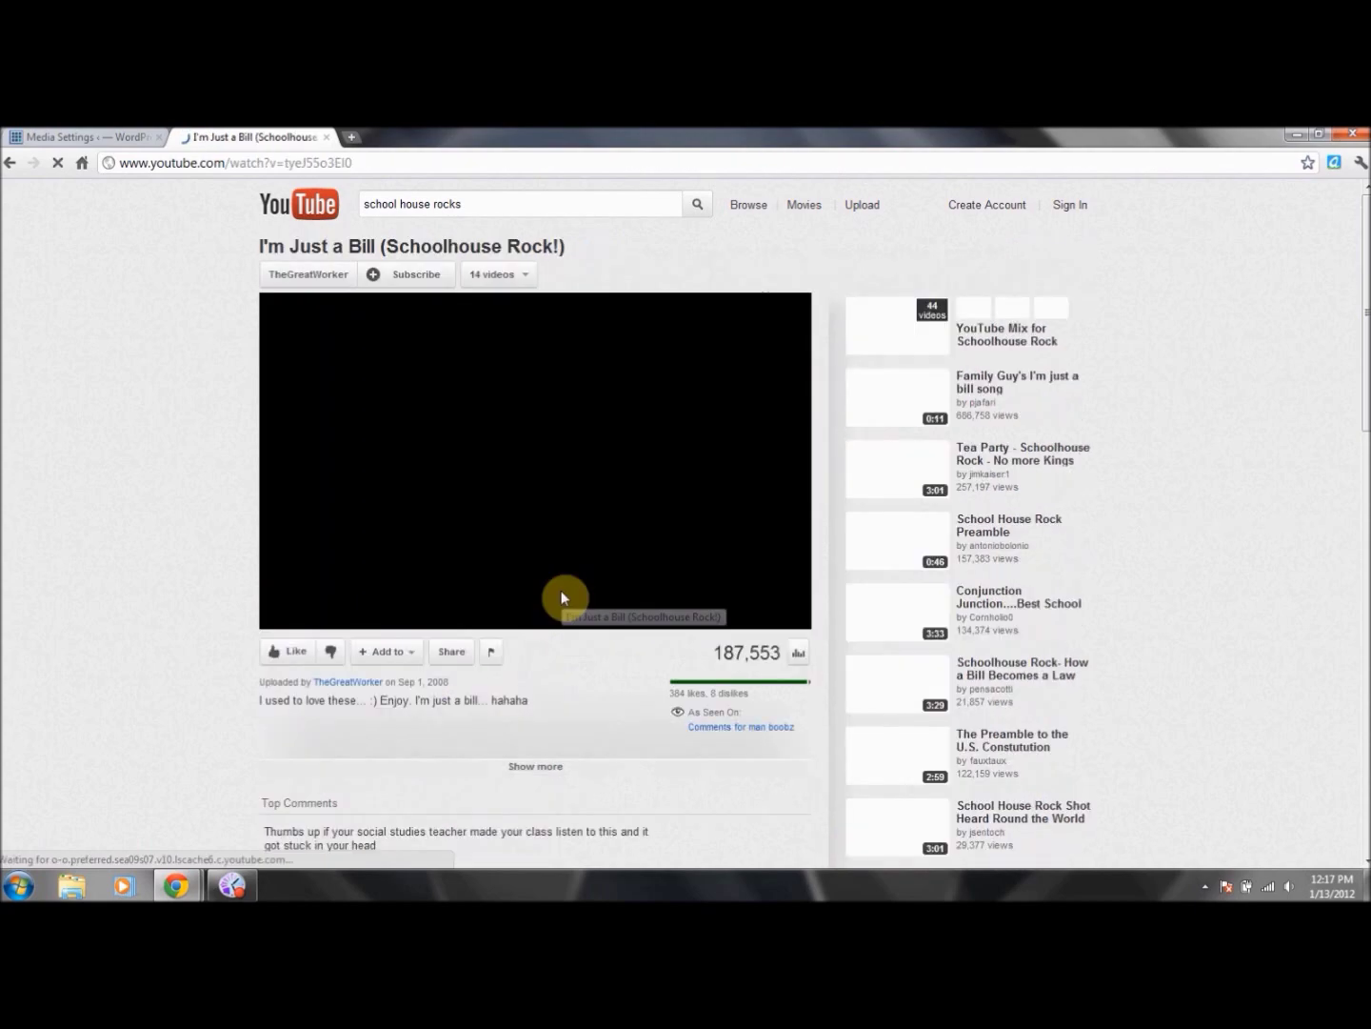
pyautogui.click(284, 617)
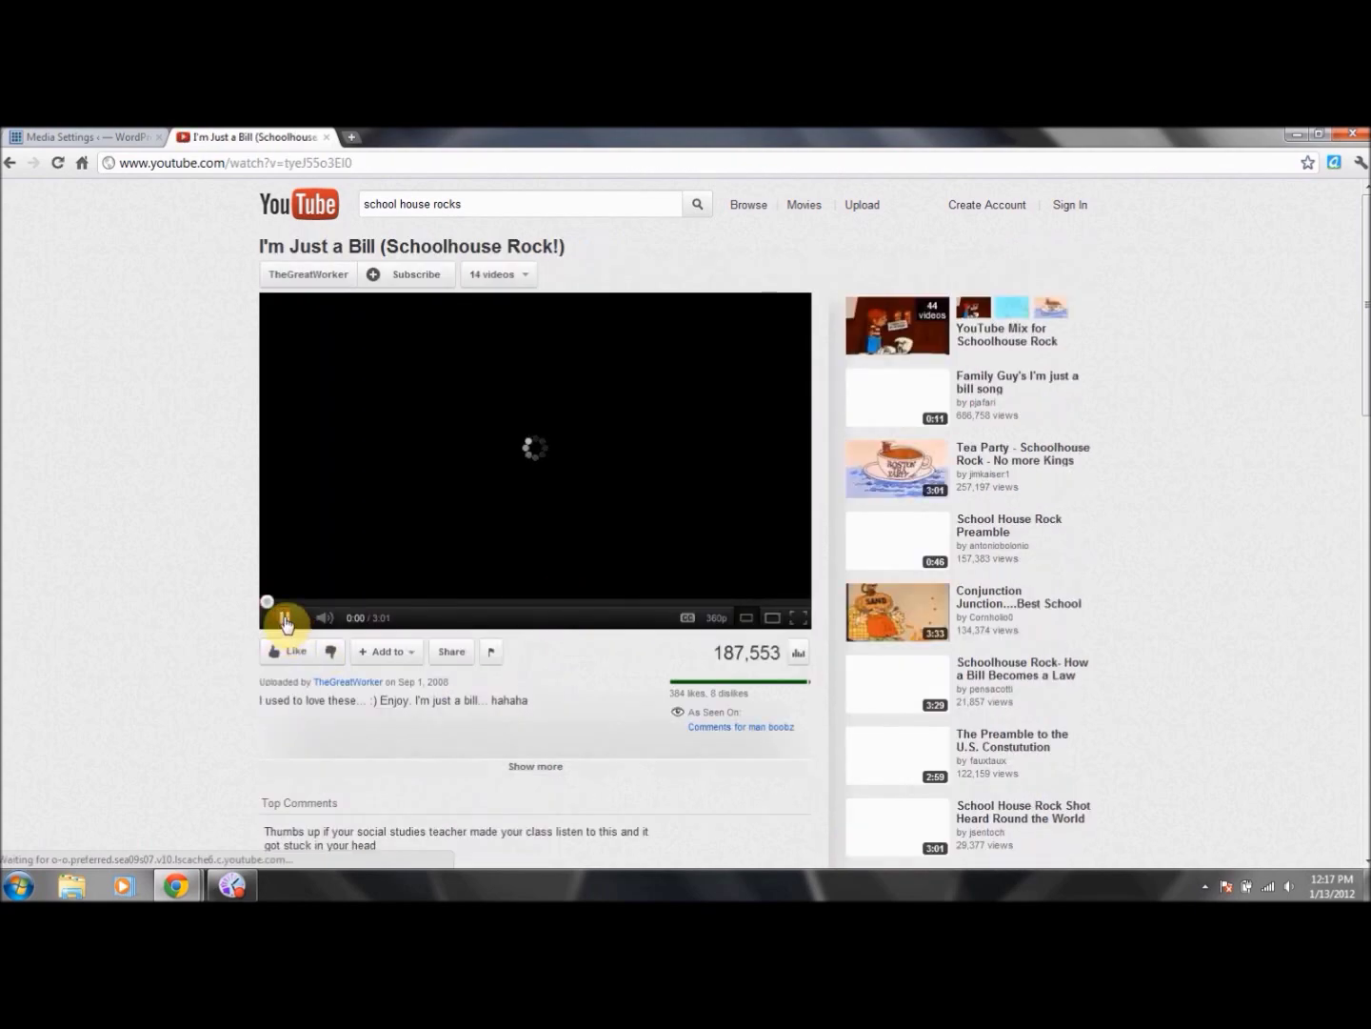
# - Bring up the Share > Embed code for the I'm Just a Bill video
pyautogui.click(460, 656)
pyautogui.scroll(-3, 786, 353)
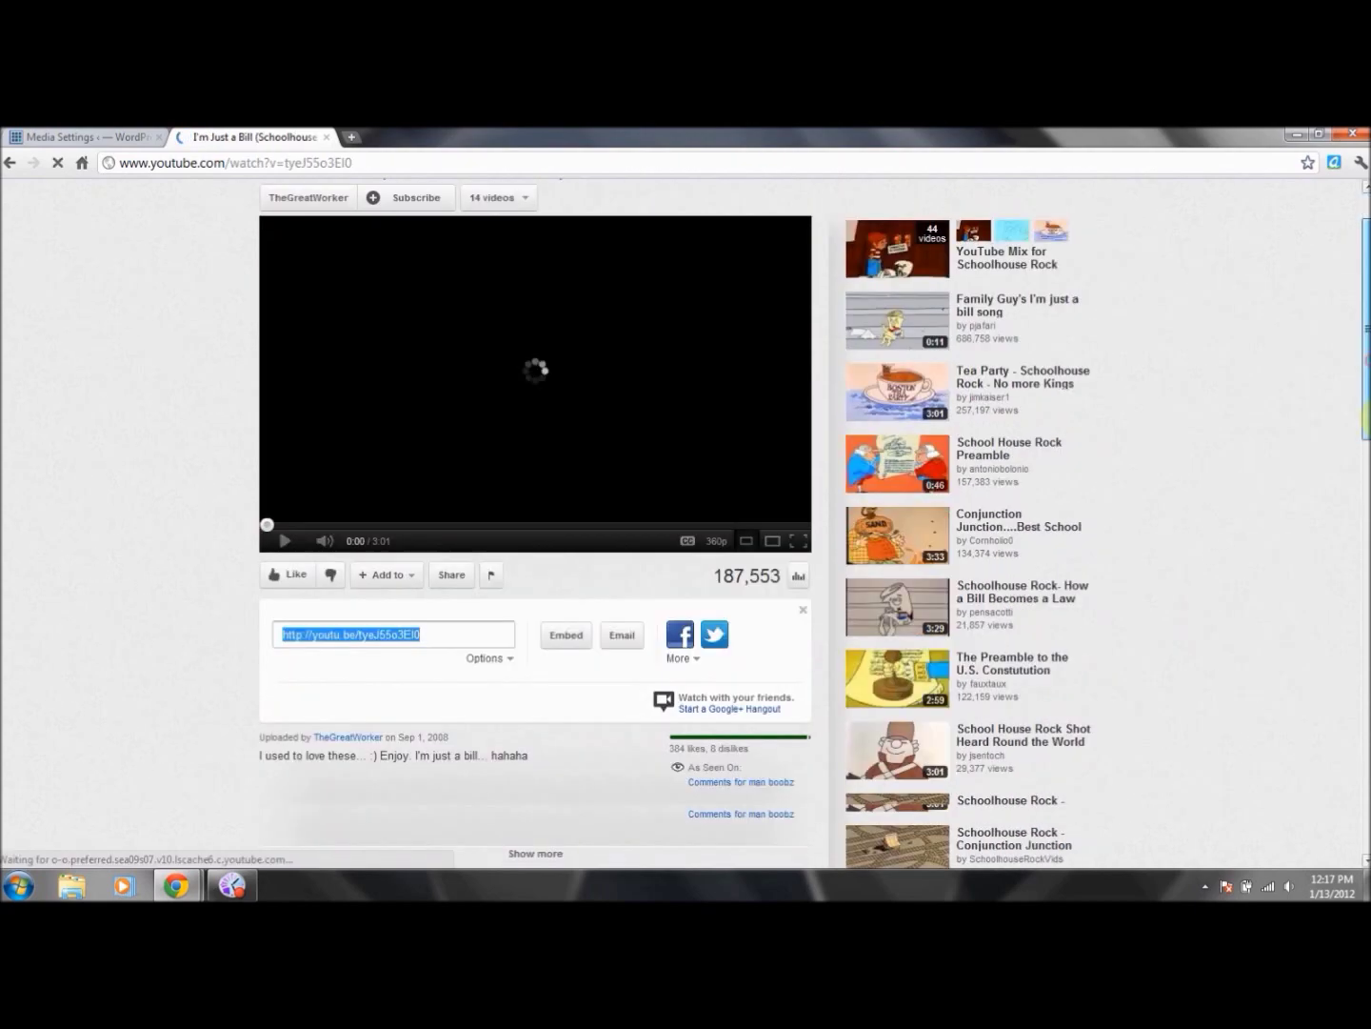
pyautogui.scroll(-1, 786, 353)
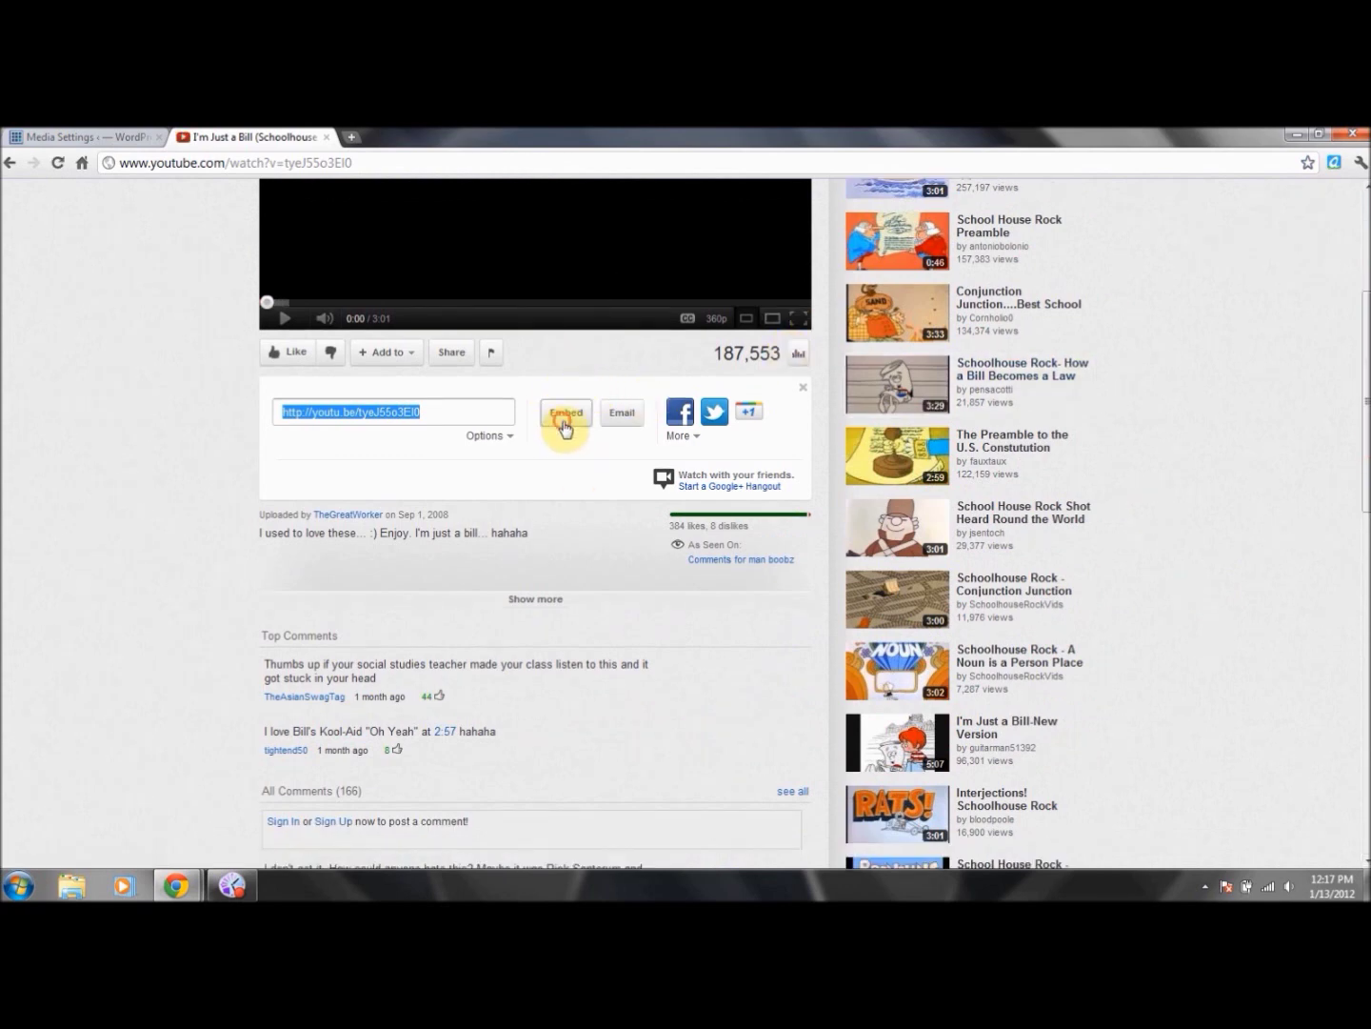
pyautogui.click(564, 423)
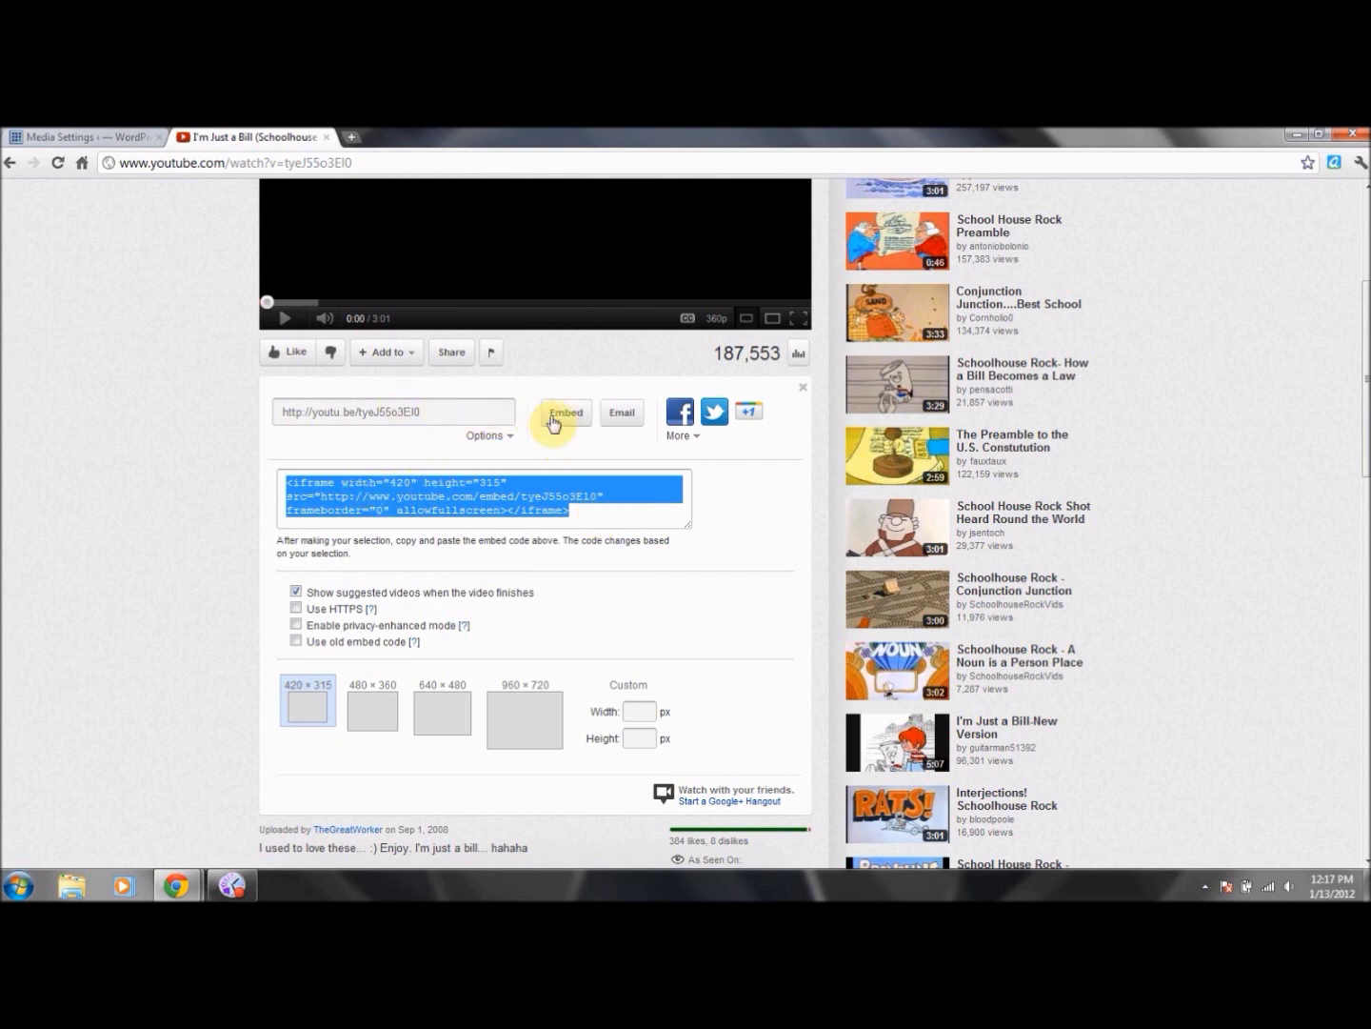
# - Highlight the 420 width and 315 height values in the iframe code, then return to WordPress
pyautogui.click(394, 481)
pyautogui.moveTo(391, 481); pyautogui.dragTo(407, 481)
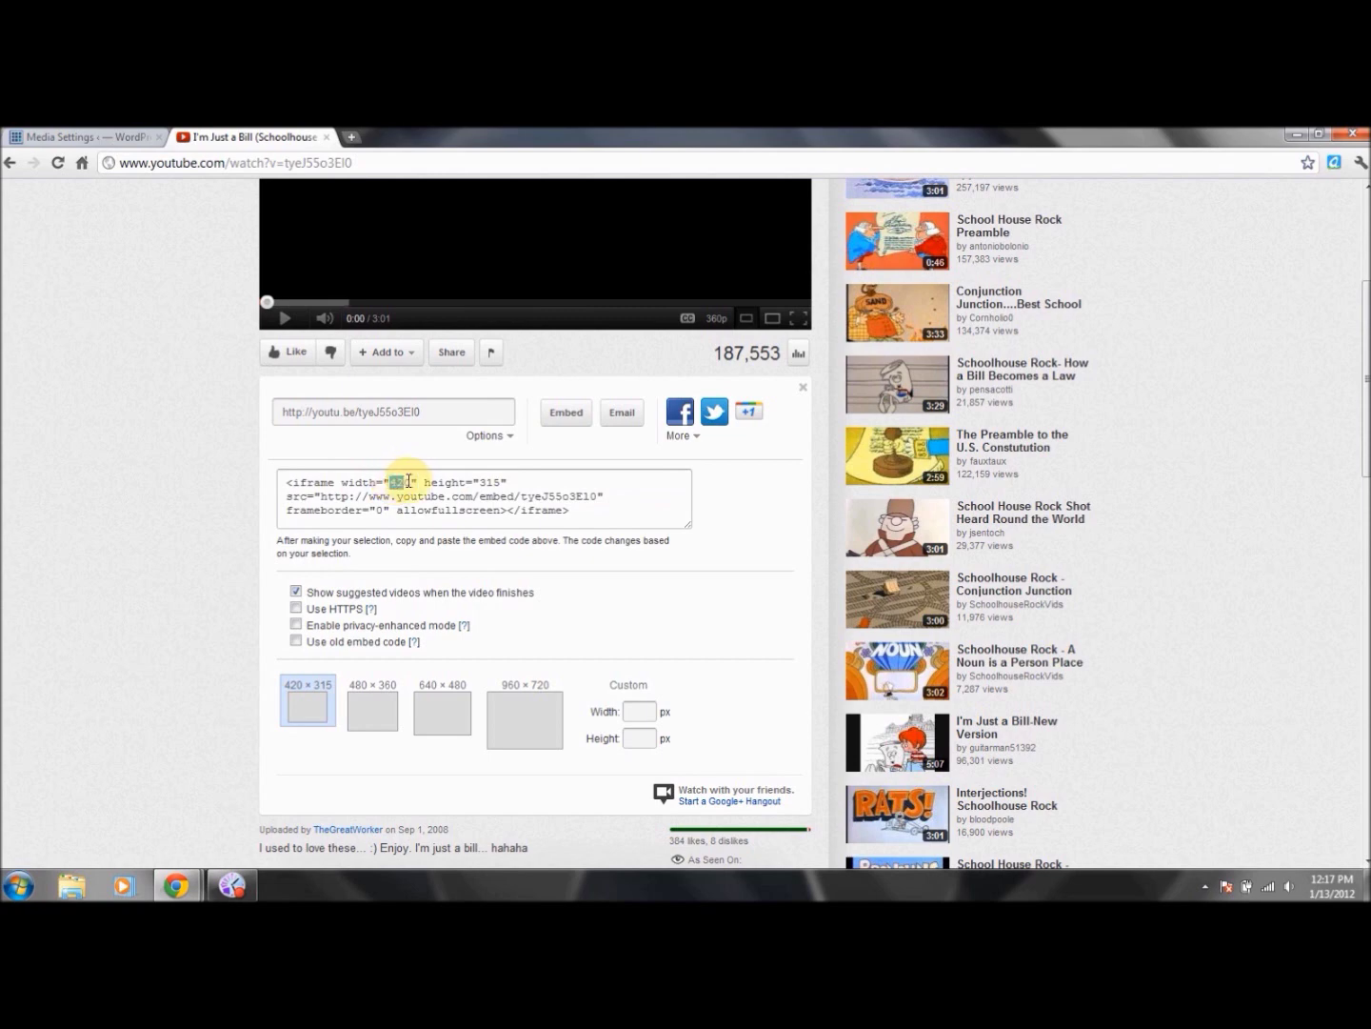
pyautogui.click(407, 479)
pyautogui.click(480, 482)
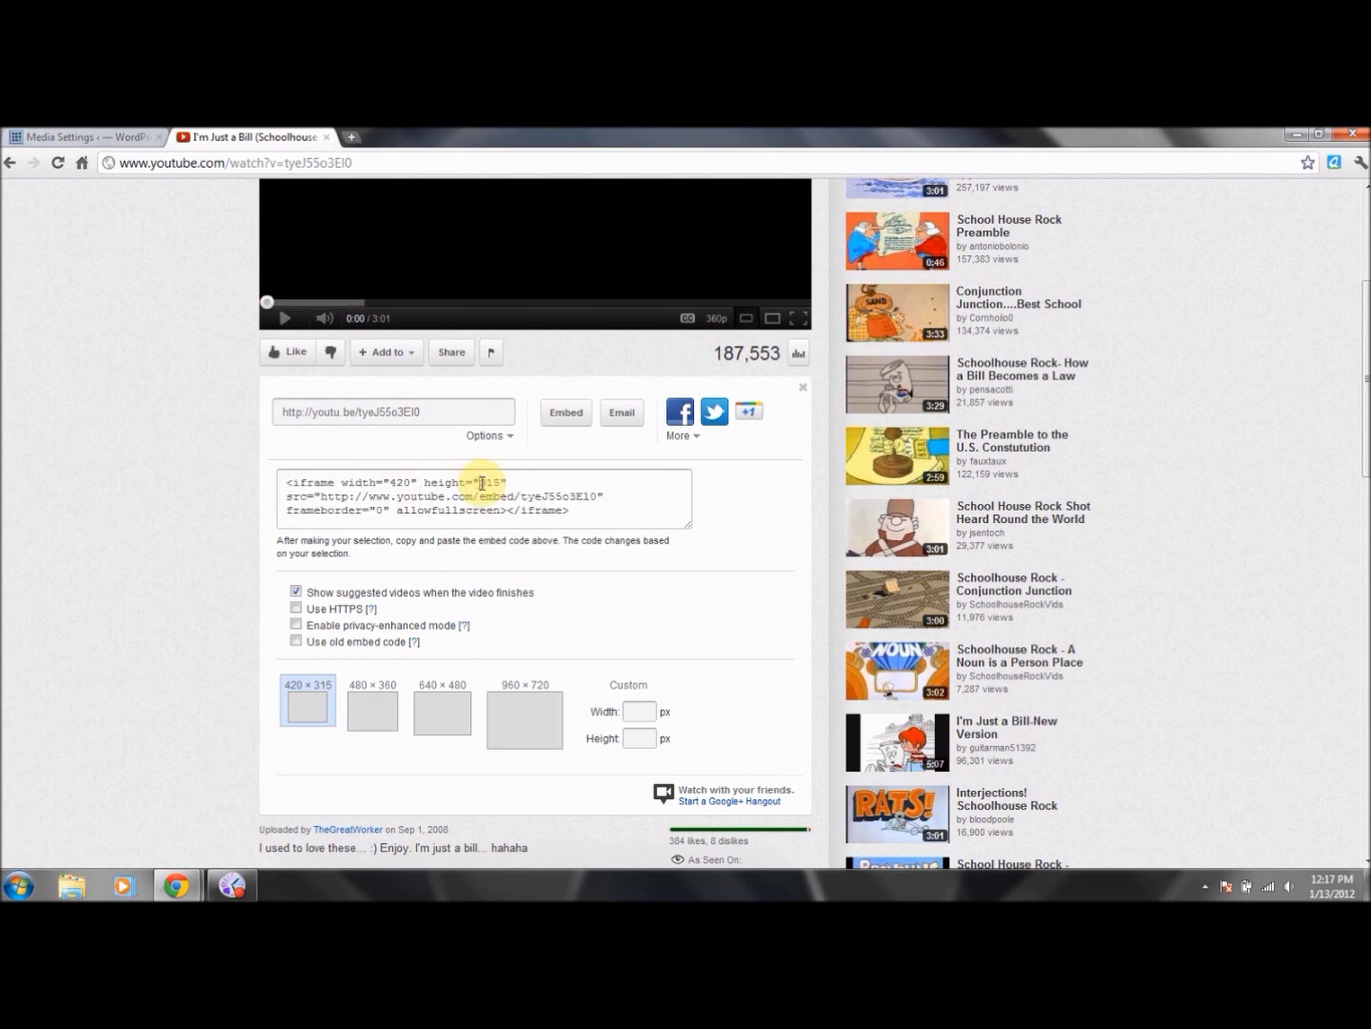
pyautogui.moveTo(480, 483); pyautogui.dragTo(504, 482)
pyautogui.click(504, 482)
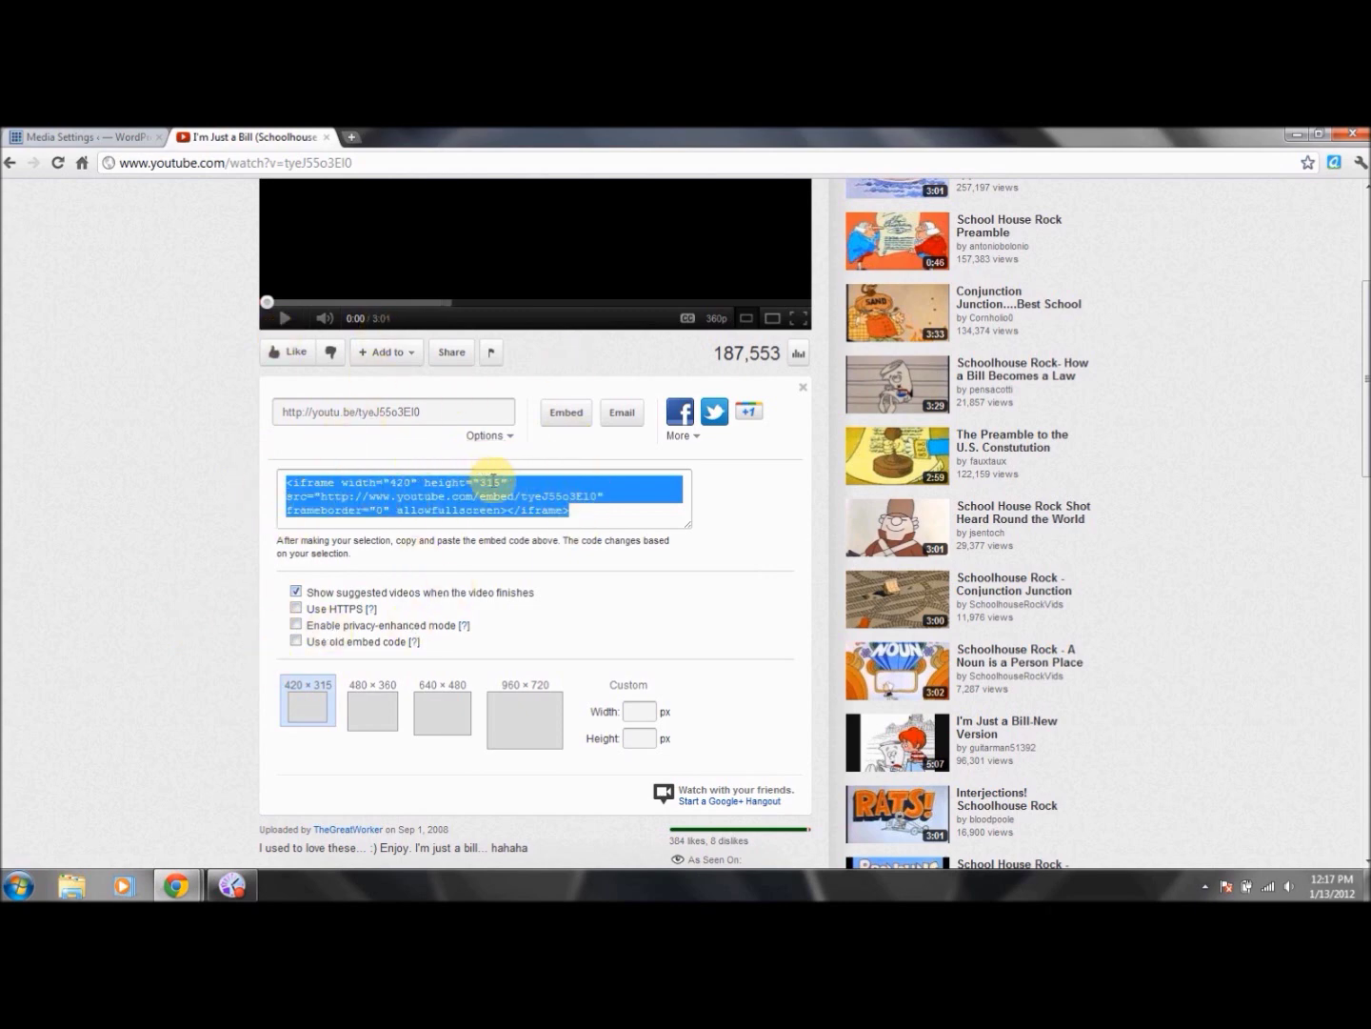
pyautogui.click(495, 485)
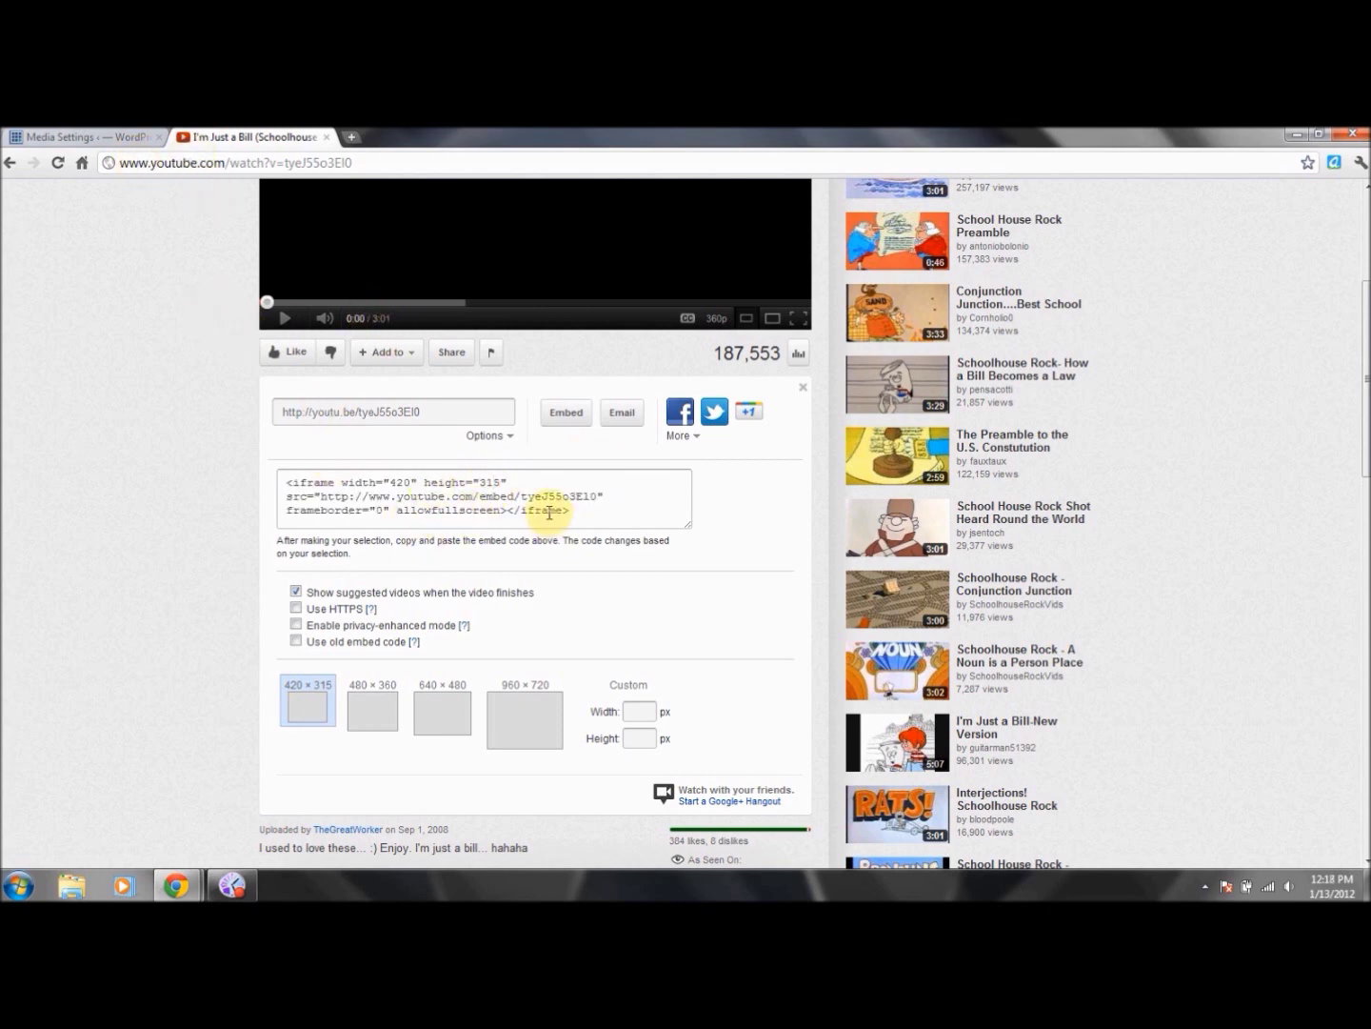
pyautogui.click(92, 134)
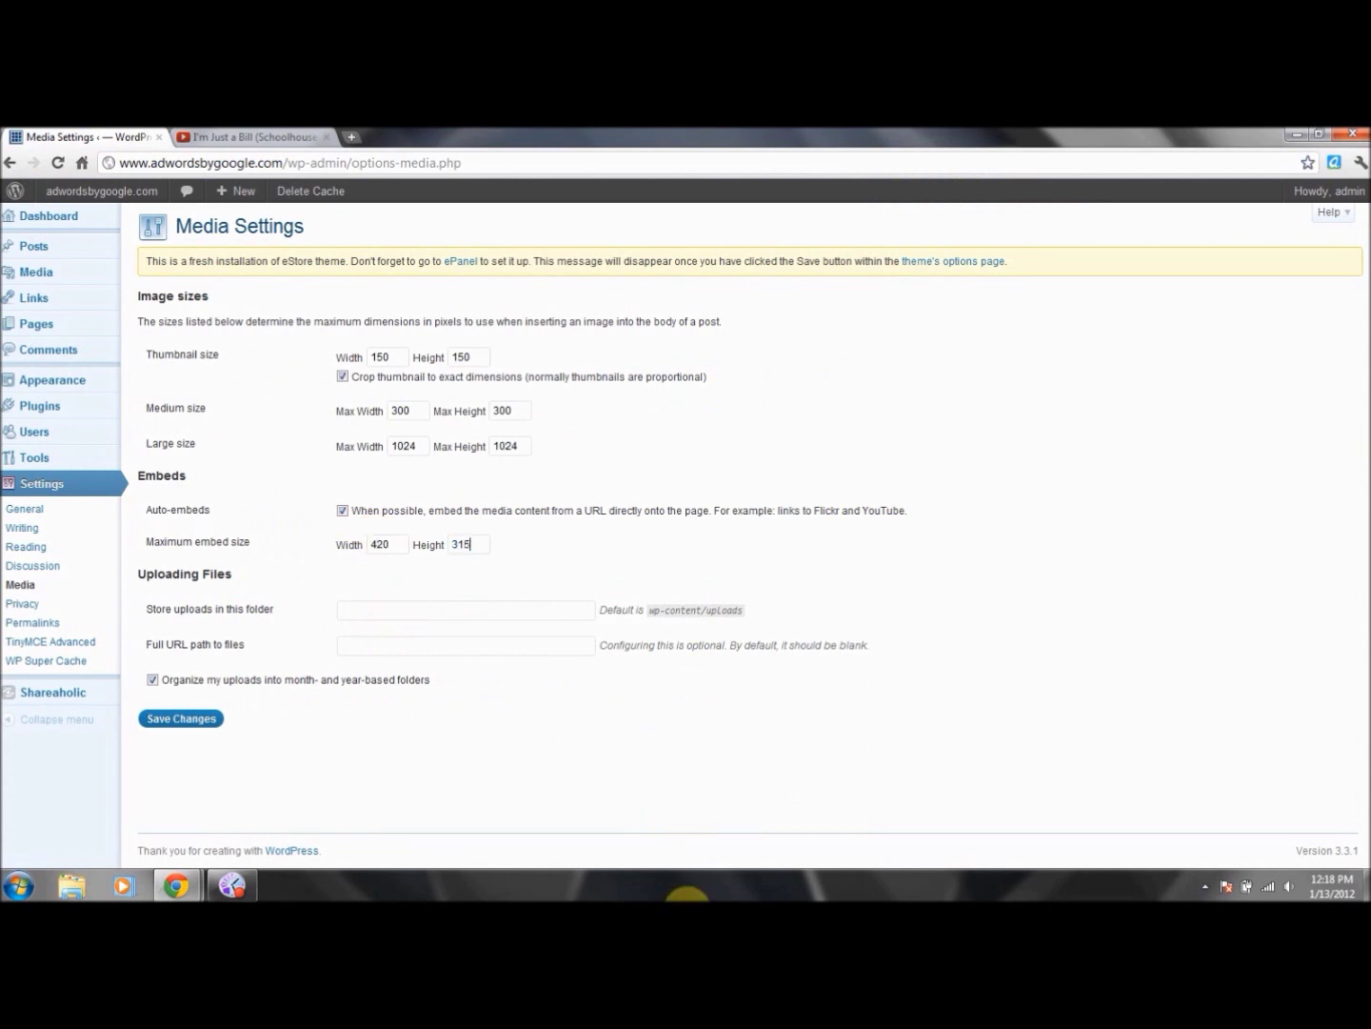
# - Leave the uploads folder as wp-content/uploads and save the Media settings with the 420×315 embed size
pyautogui.click(467, 617)
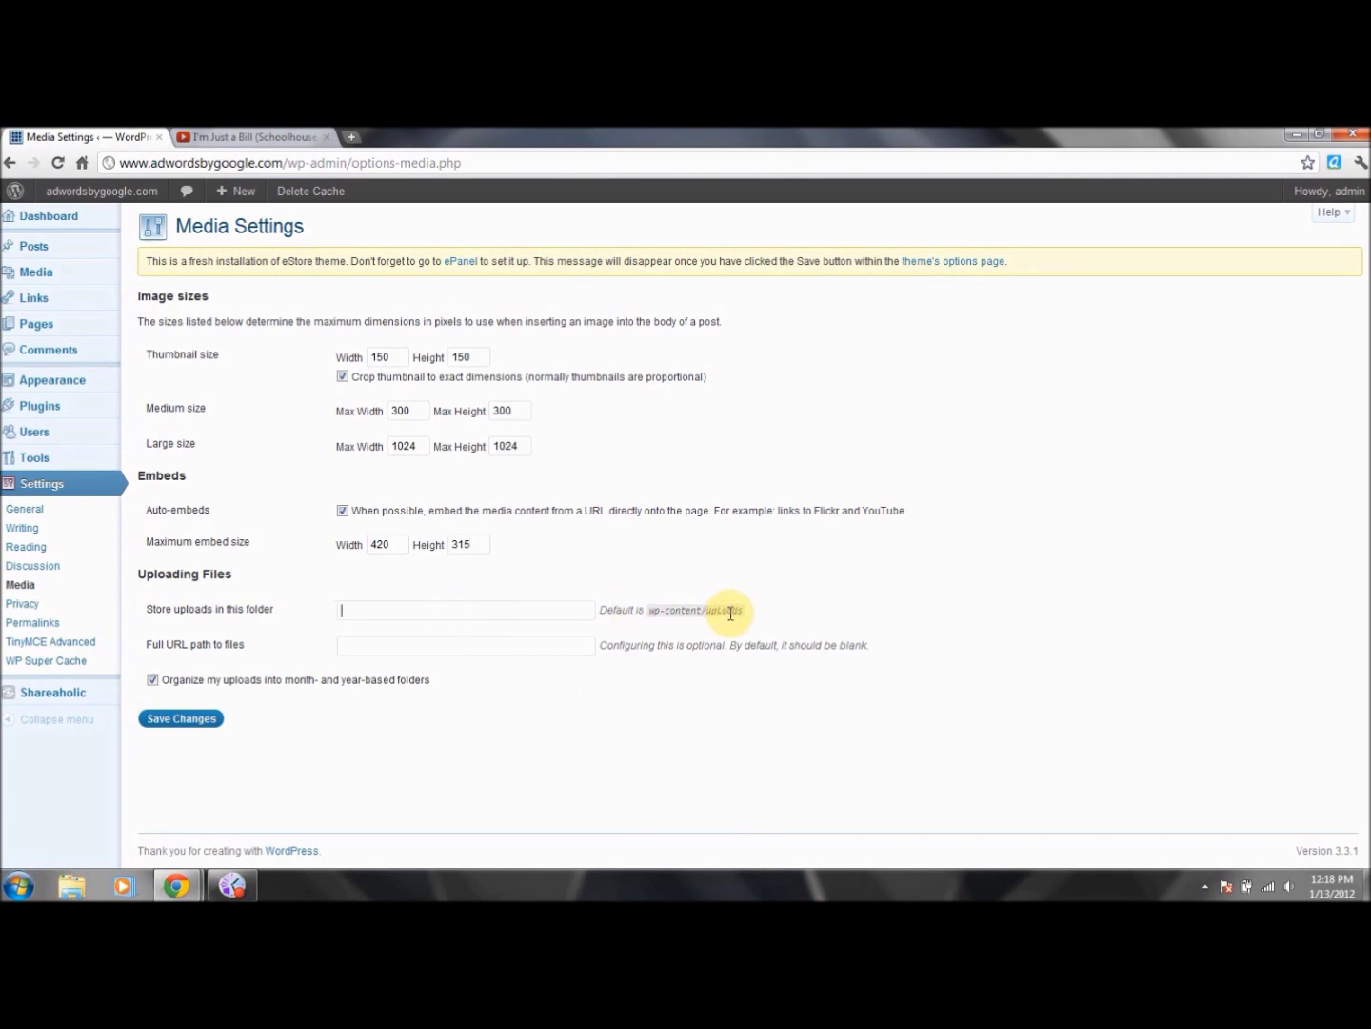
pyautogui.moveTo(741, 611); pyautogui.dragTo(649, 612)
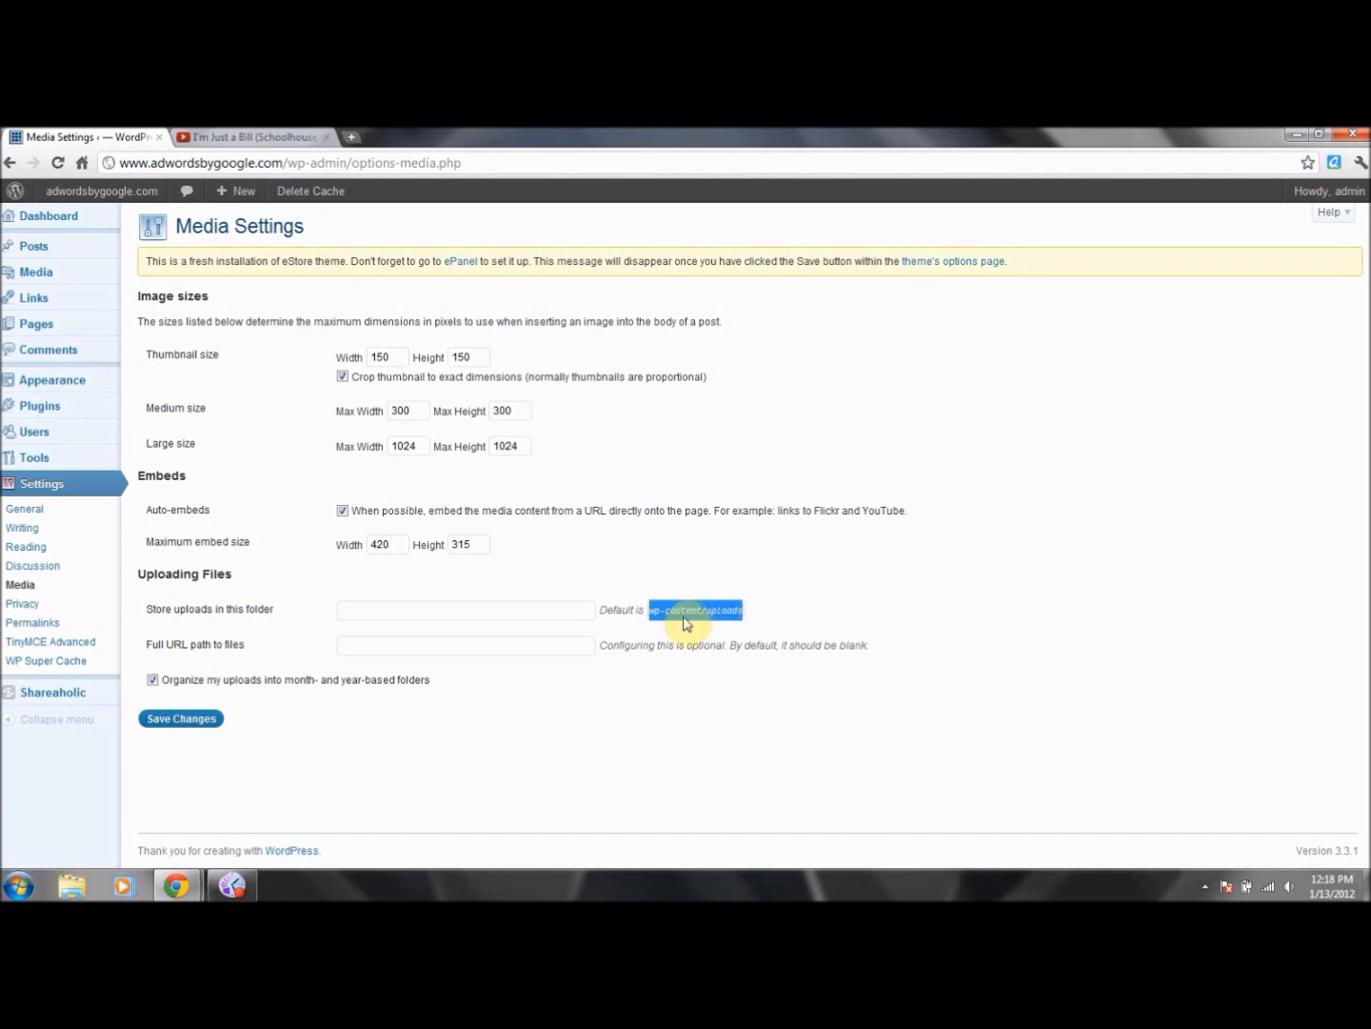
pyautogui.click(444, 608)
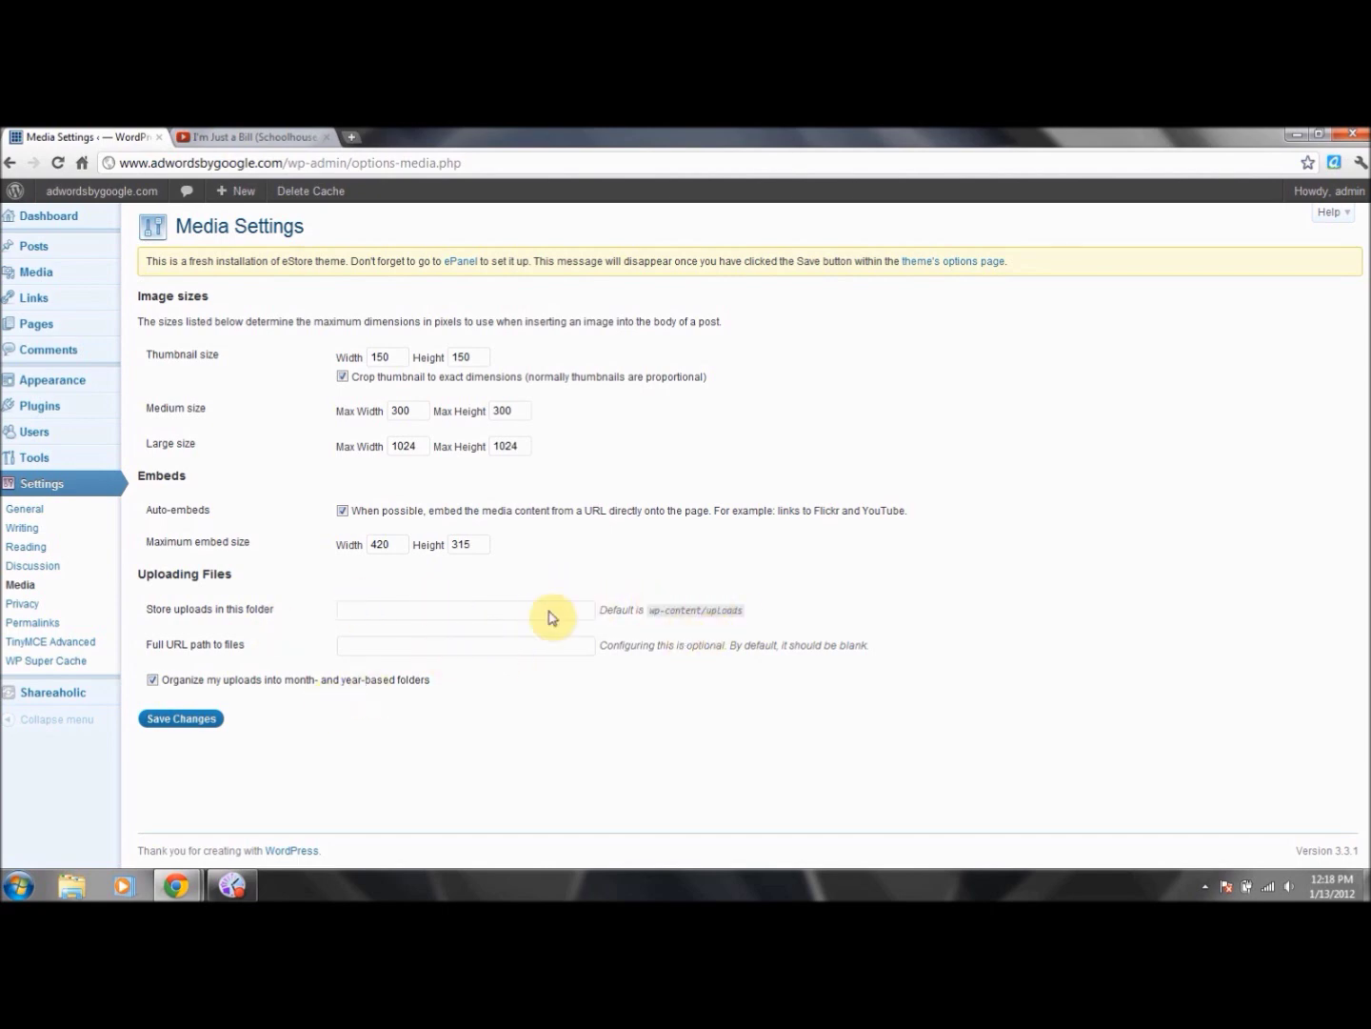
pyautogui.click(486, 644)
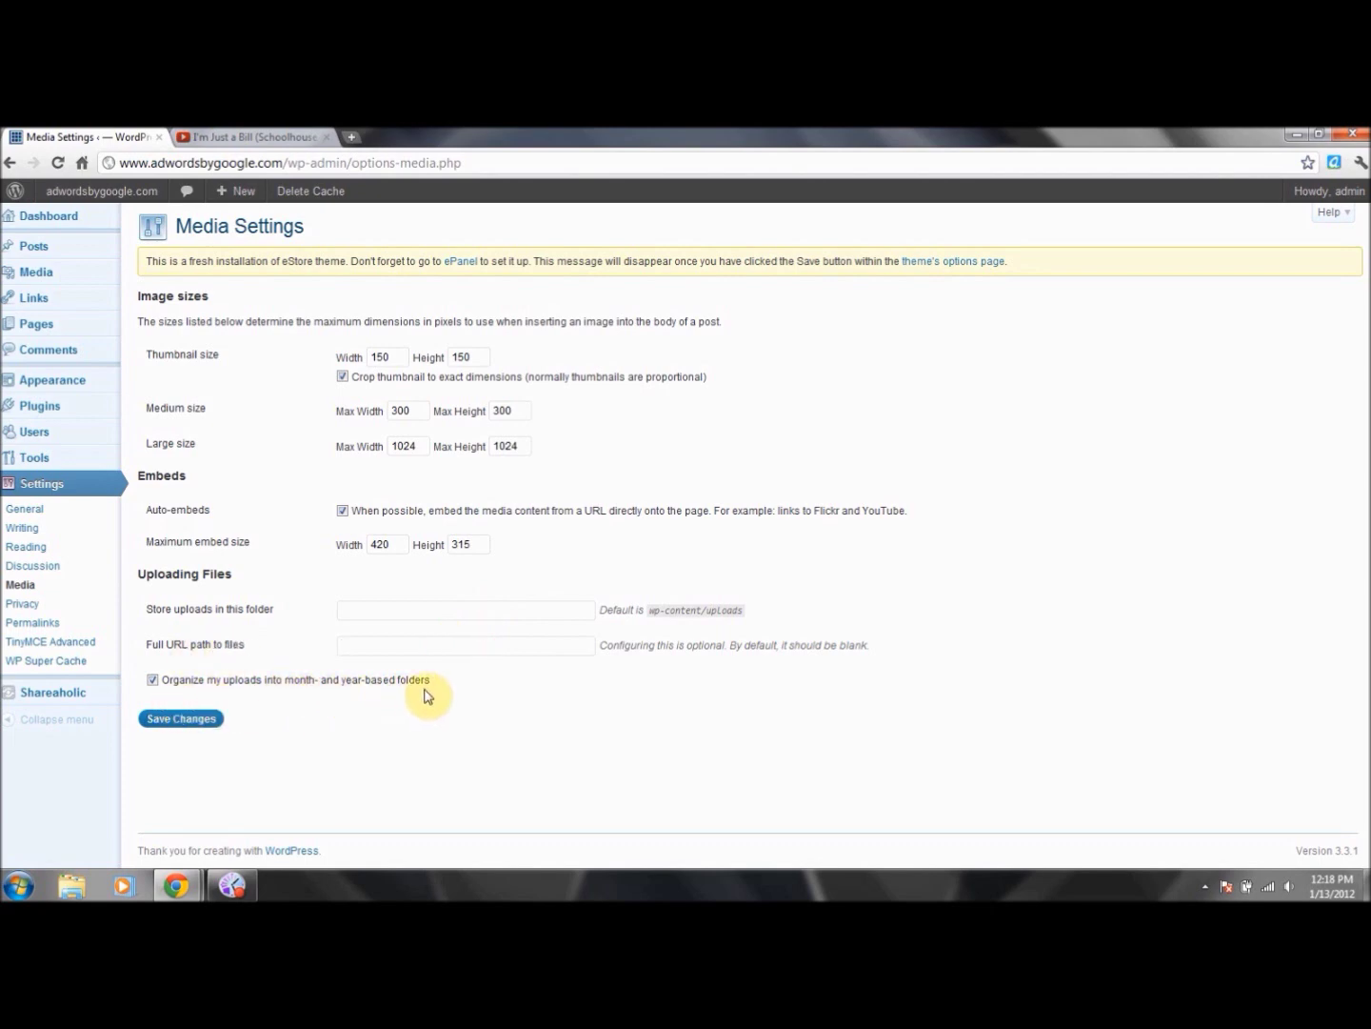
pyautogui.click(158, 720)
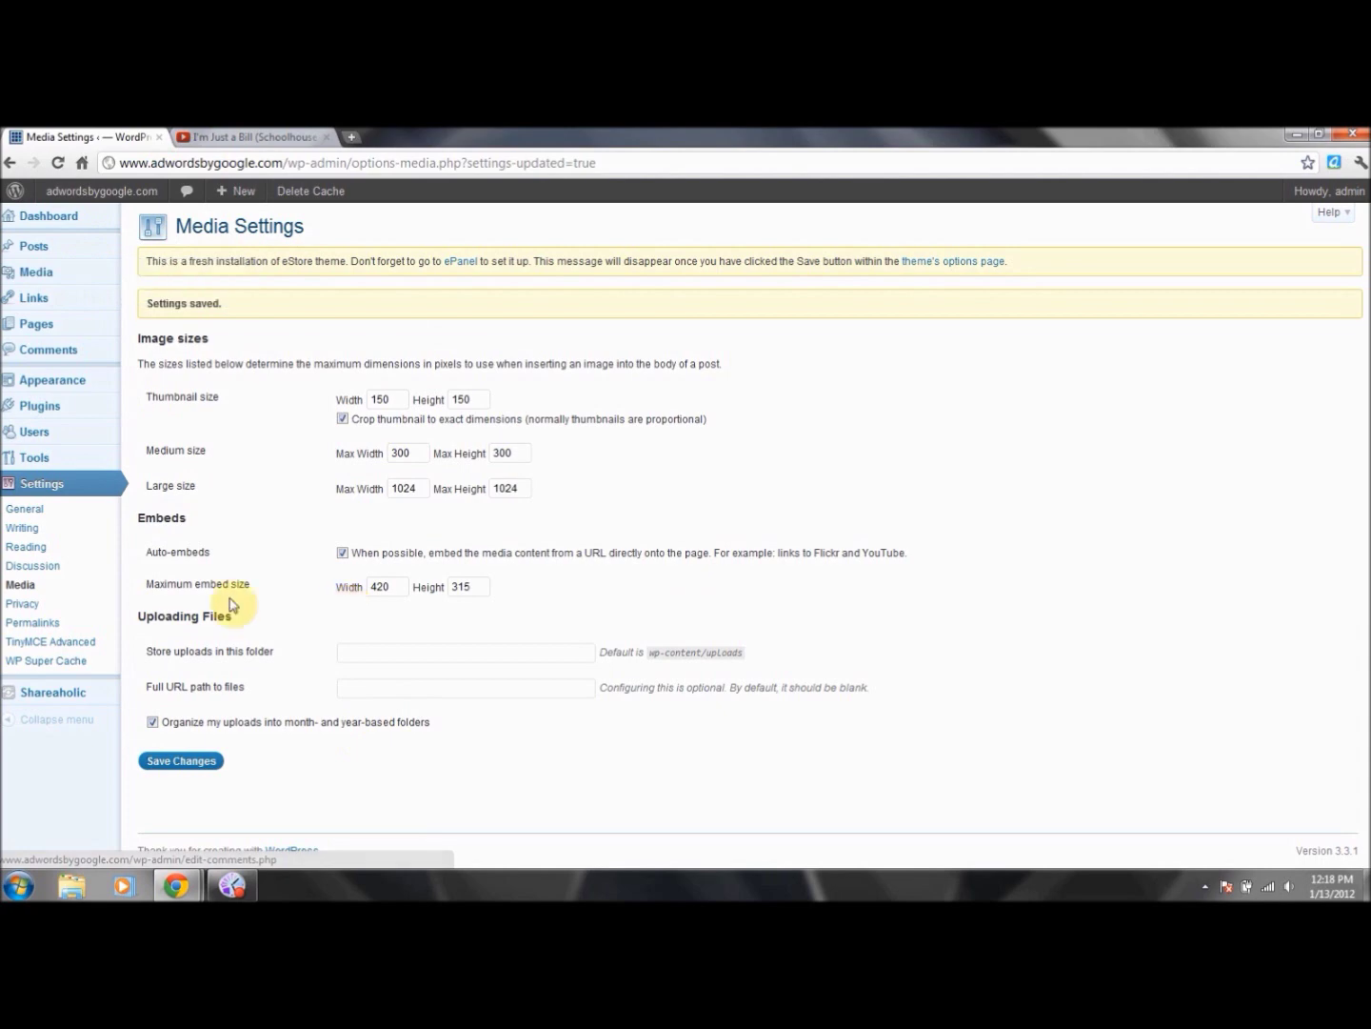
pyautogui.click(34, 604)
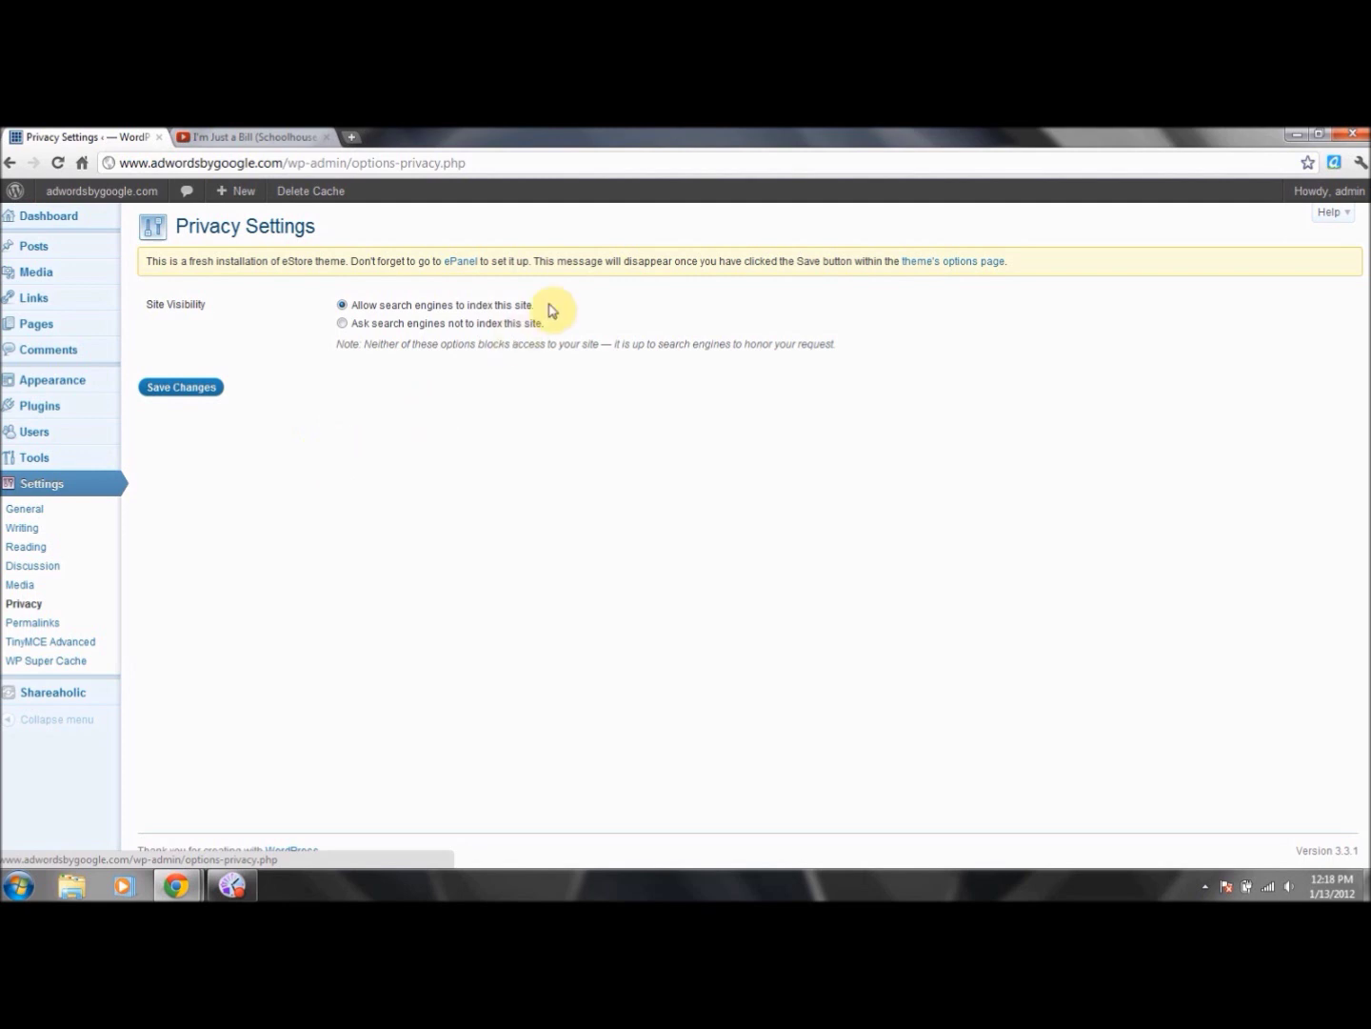
# - Set Site Visibility back to 'Allow search engines' and save the Privacy settings
pyautogui.click(341, 324)
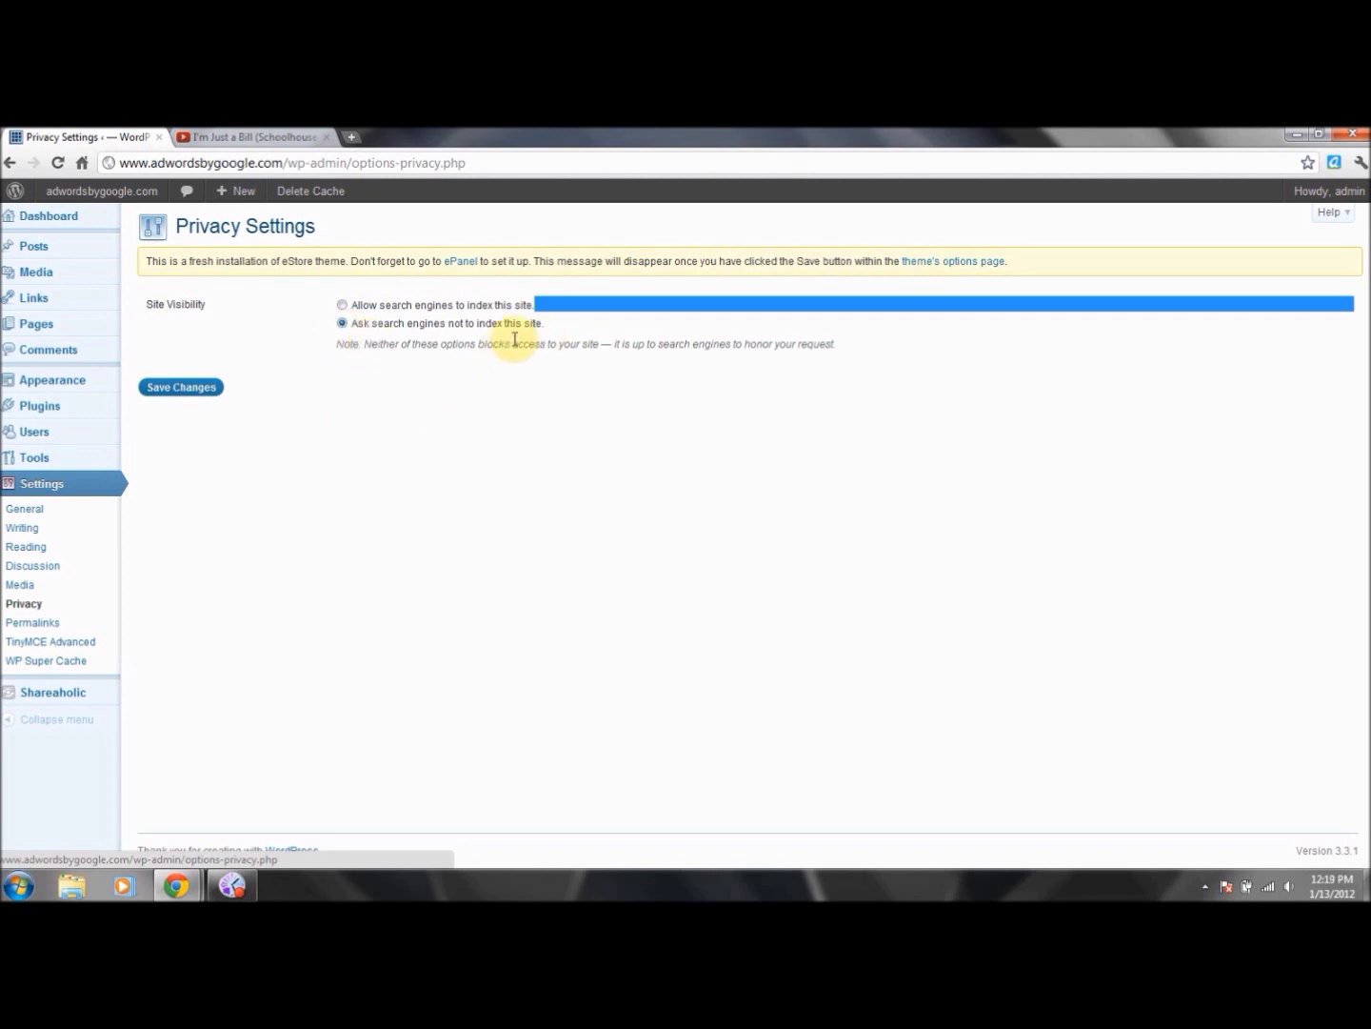
pyautogui.click(342, 305)
pyautogui.click(392, 385)
pyautogui.click(184, 388)
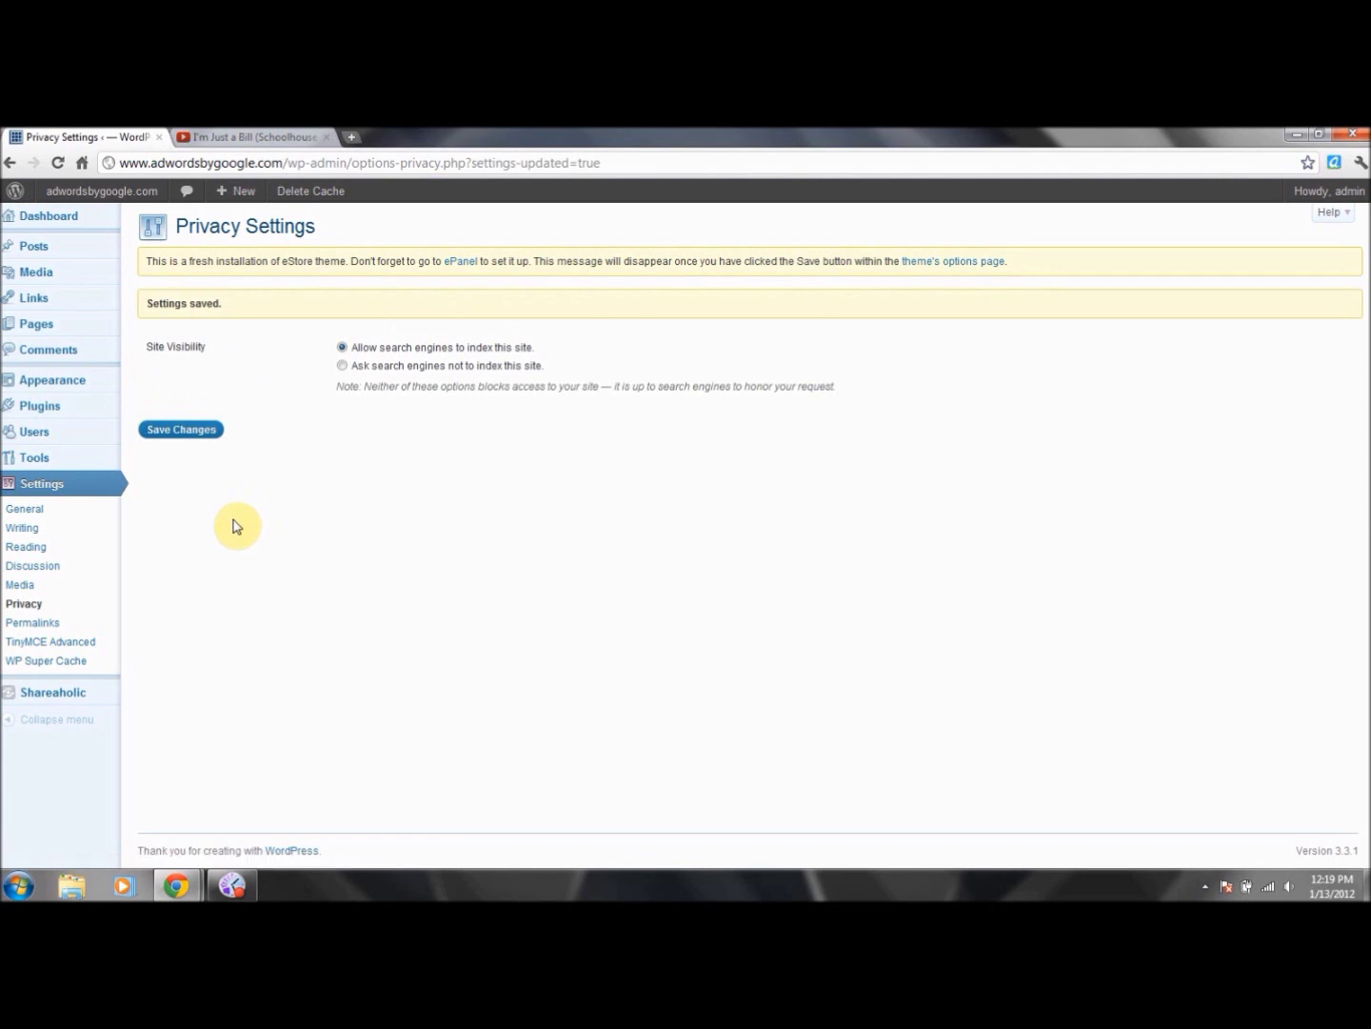
pyautogui.click(31, 625)
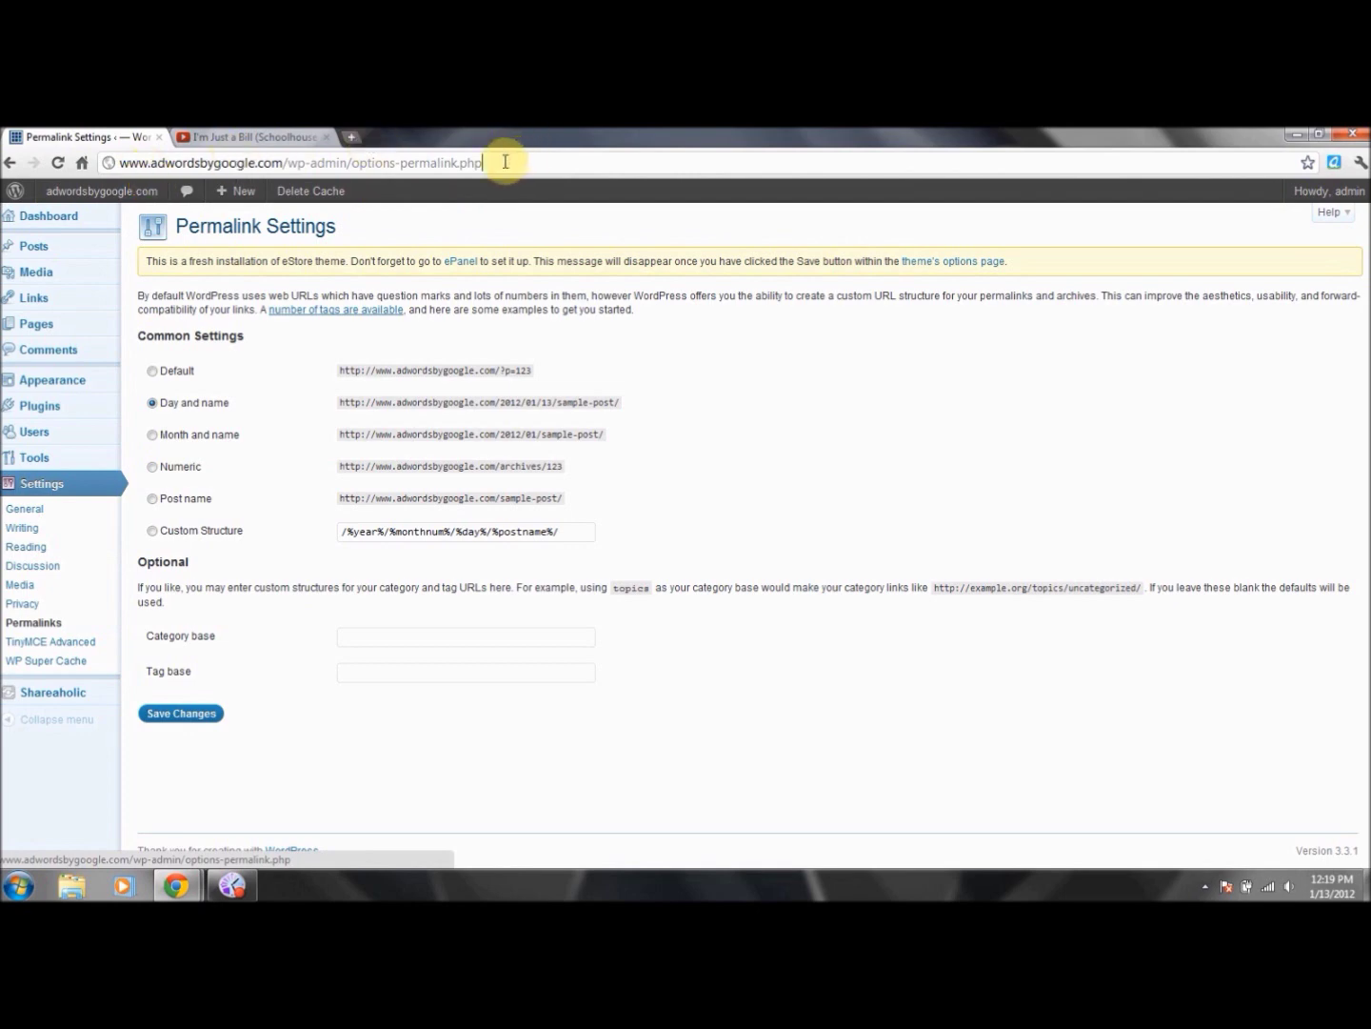
# - Check the options-permalink.php URL with Day and name structure, then start a blank tab
pyautogui.moveTo(505, 159); pyautogui.dragTo(288, 162)
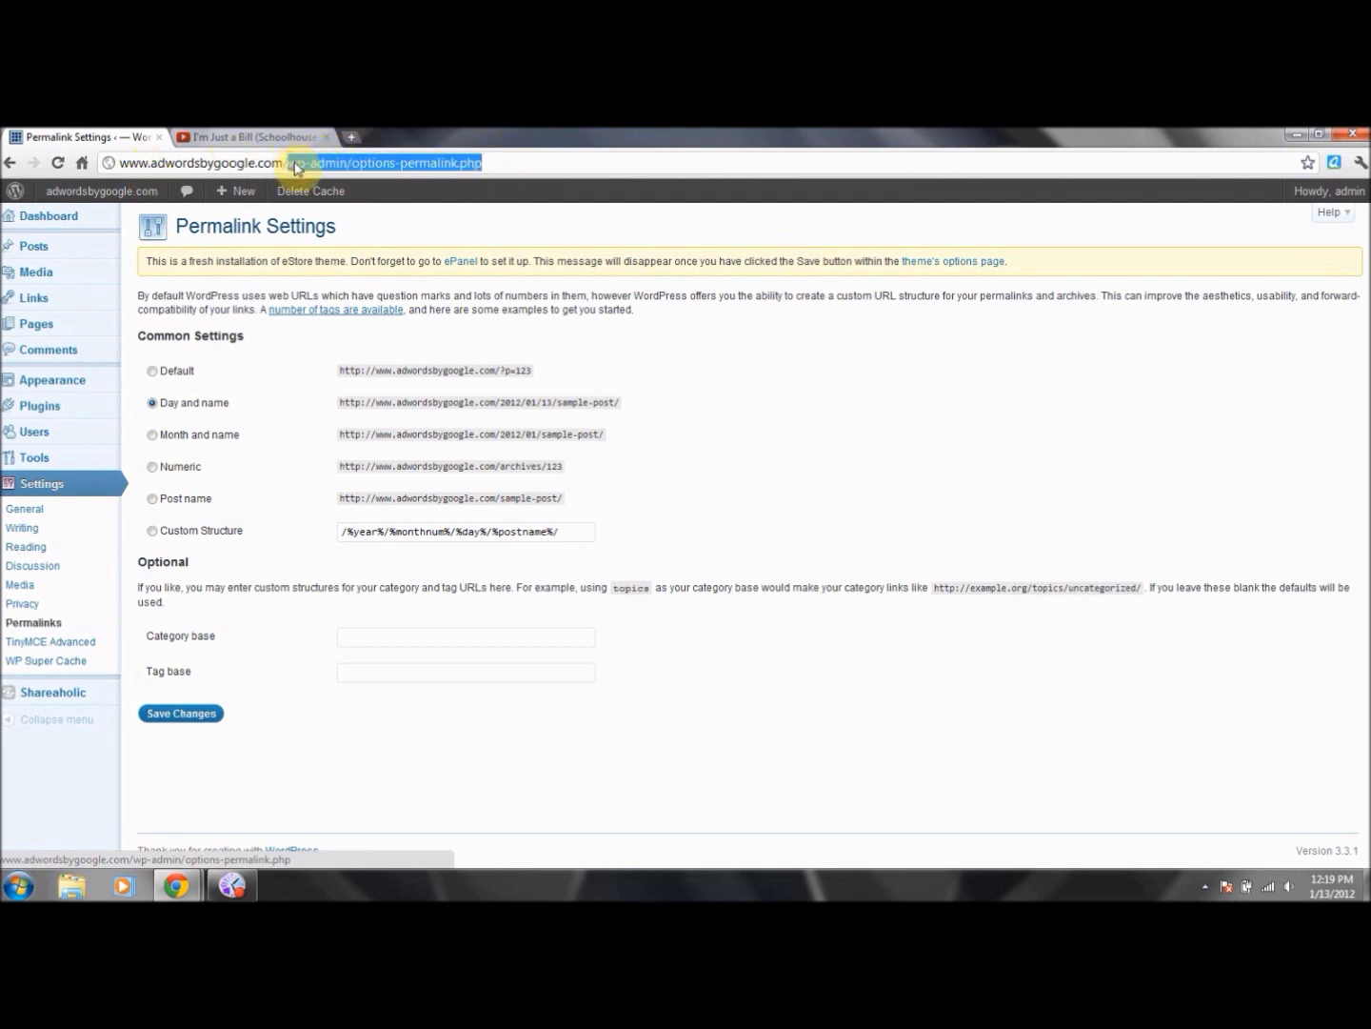
pyautogui.moveTo(64, 276)
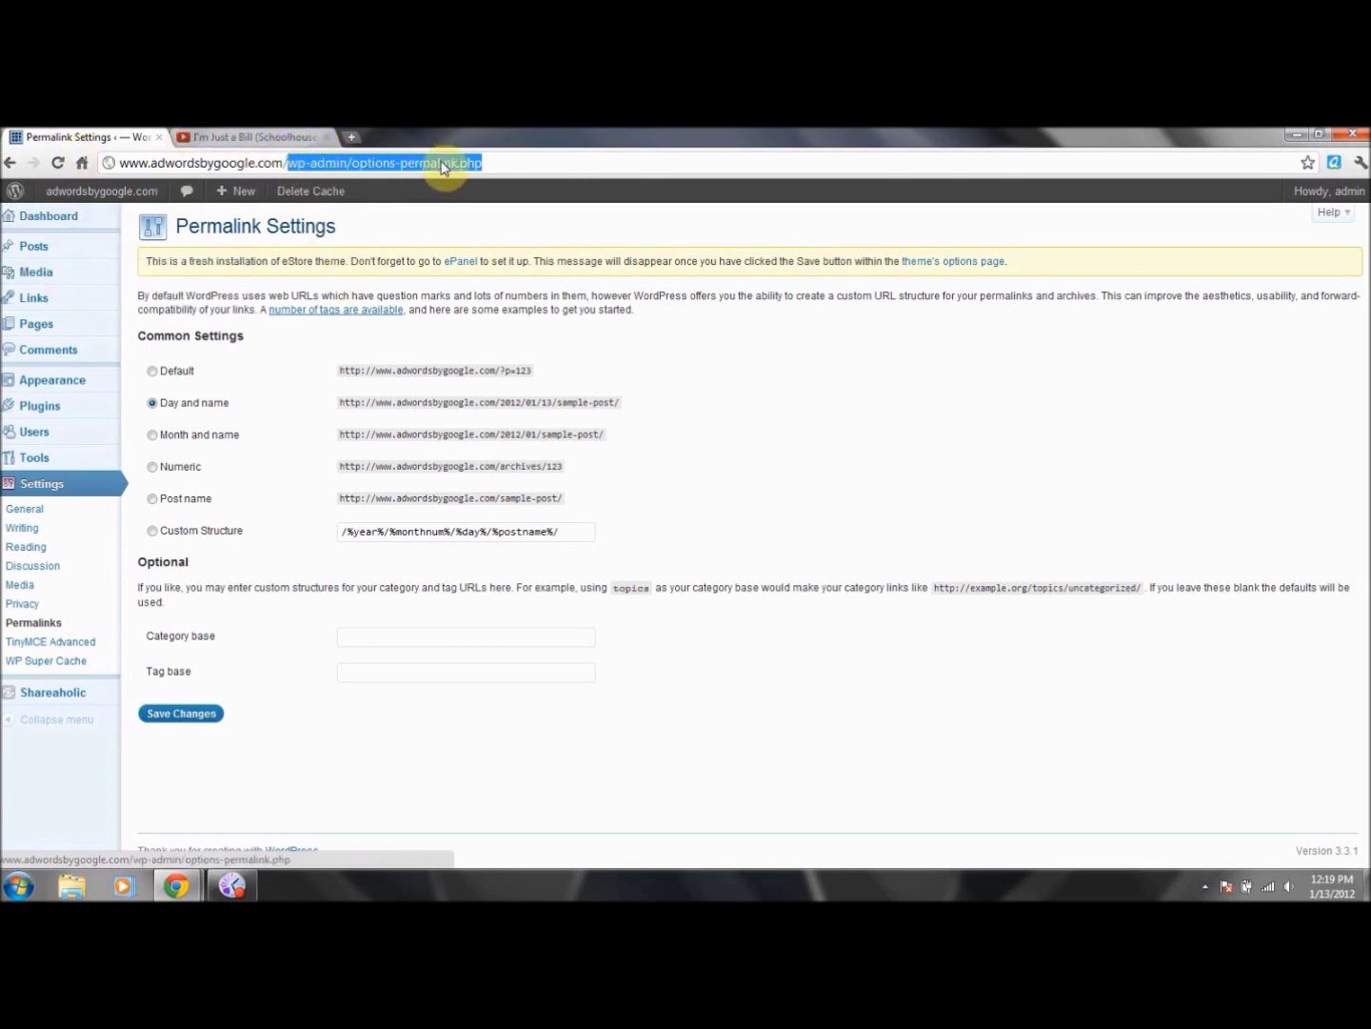
pyautogui.click(662, 416)
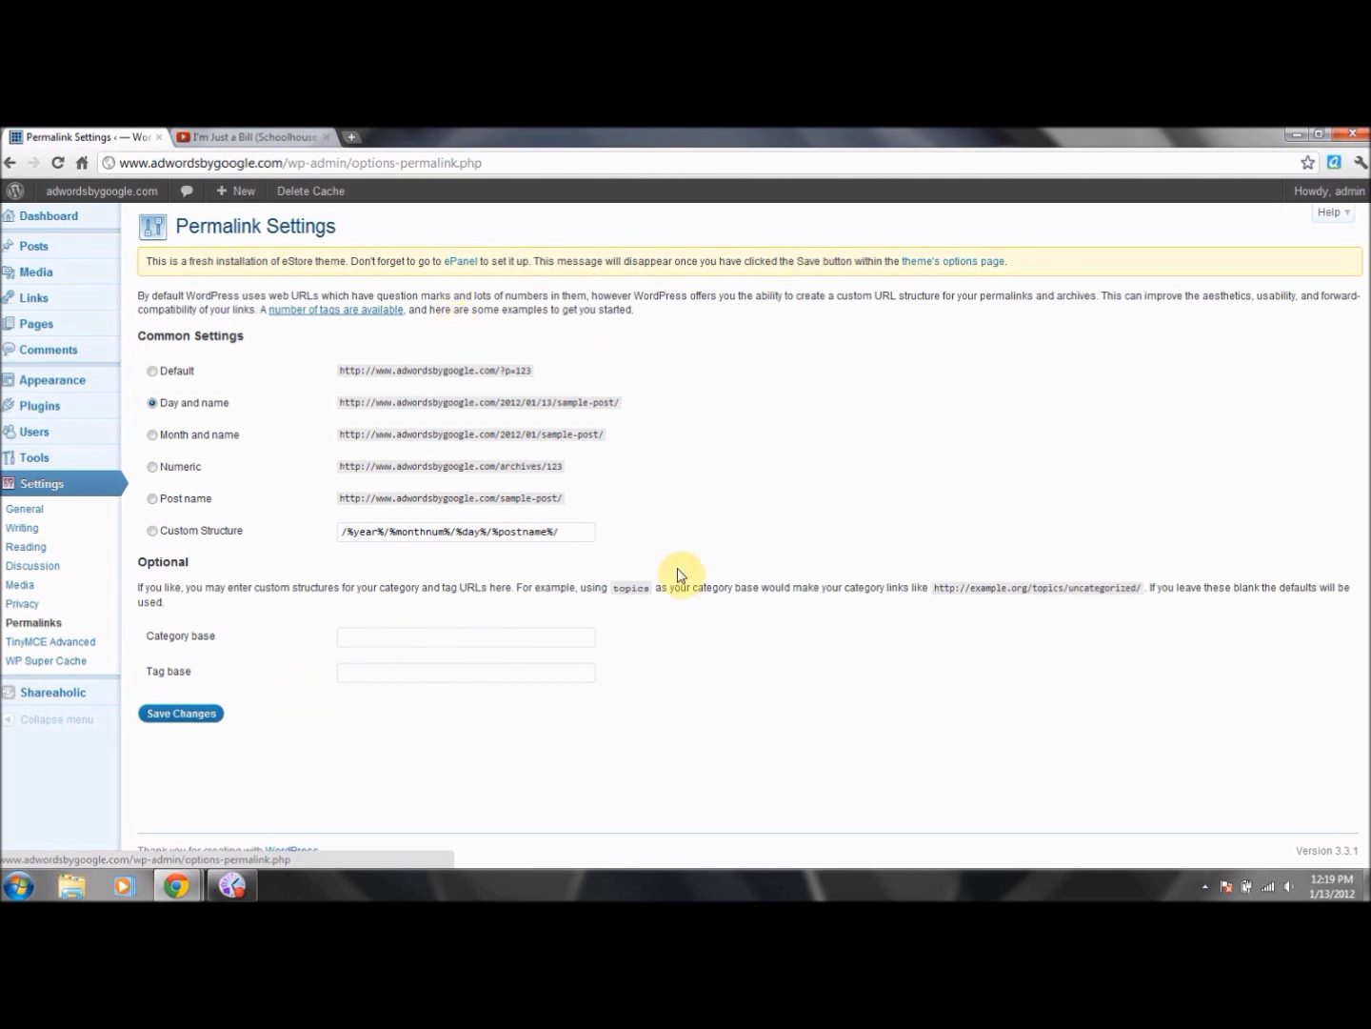
pyautogui.click(352, 137)
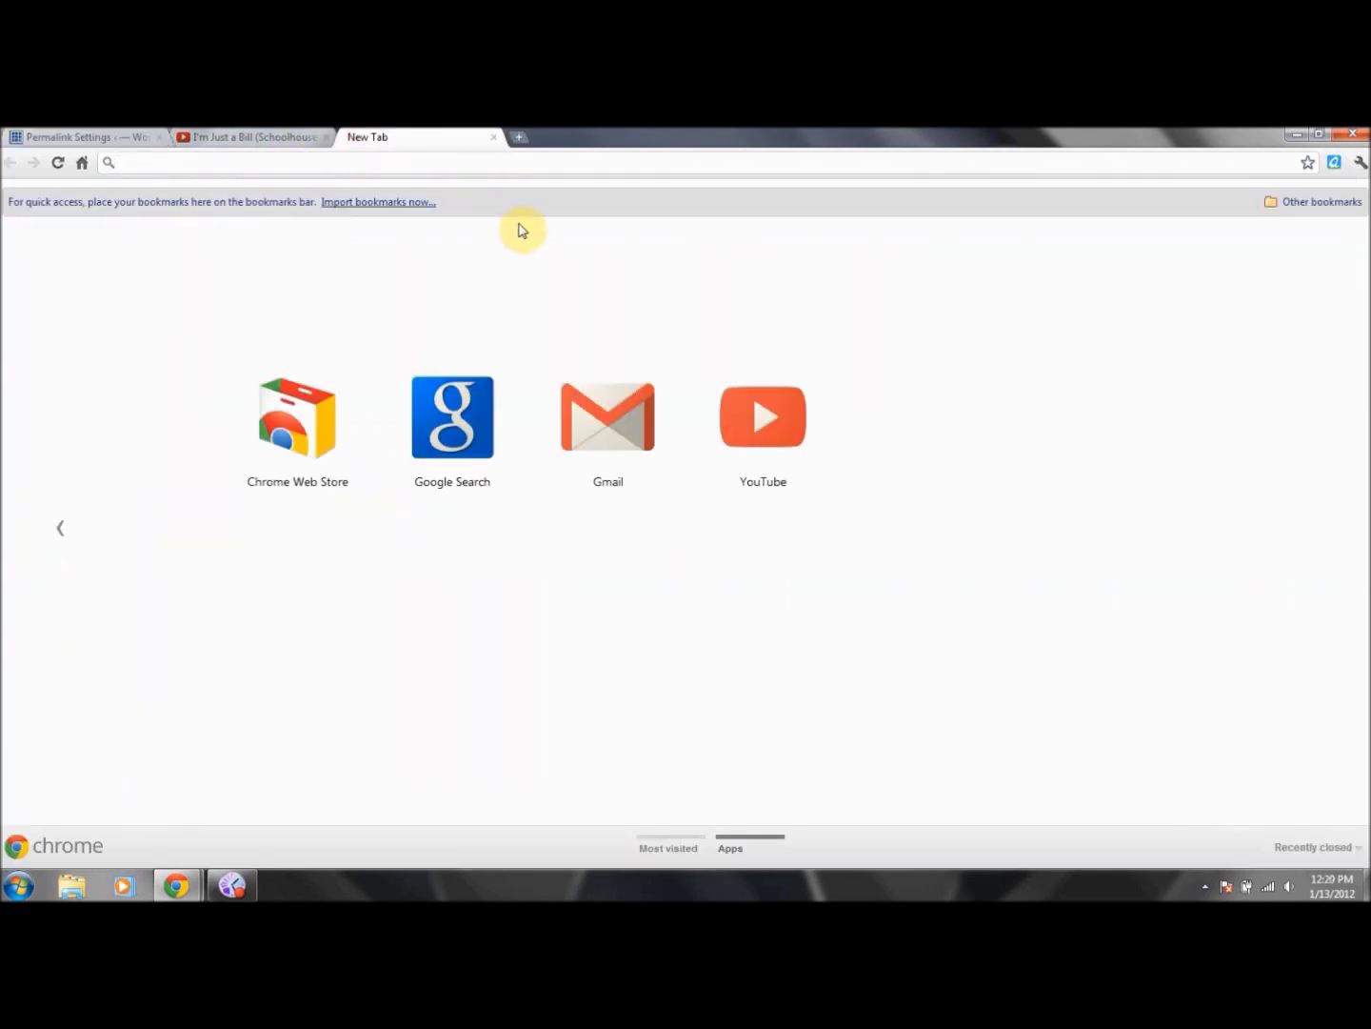
# - Search Google for 'wordpress manual' and scroll through the results
pyautogui.write('google.com')
pyautogui.press('Return')
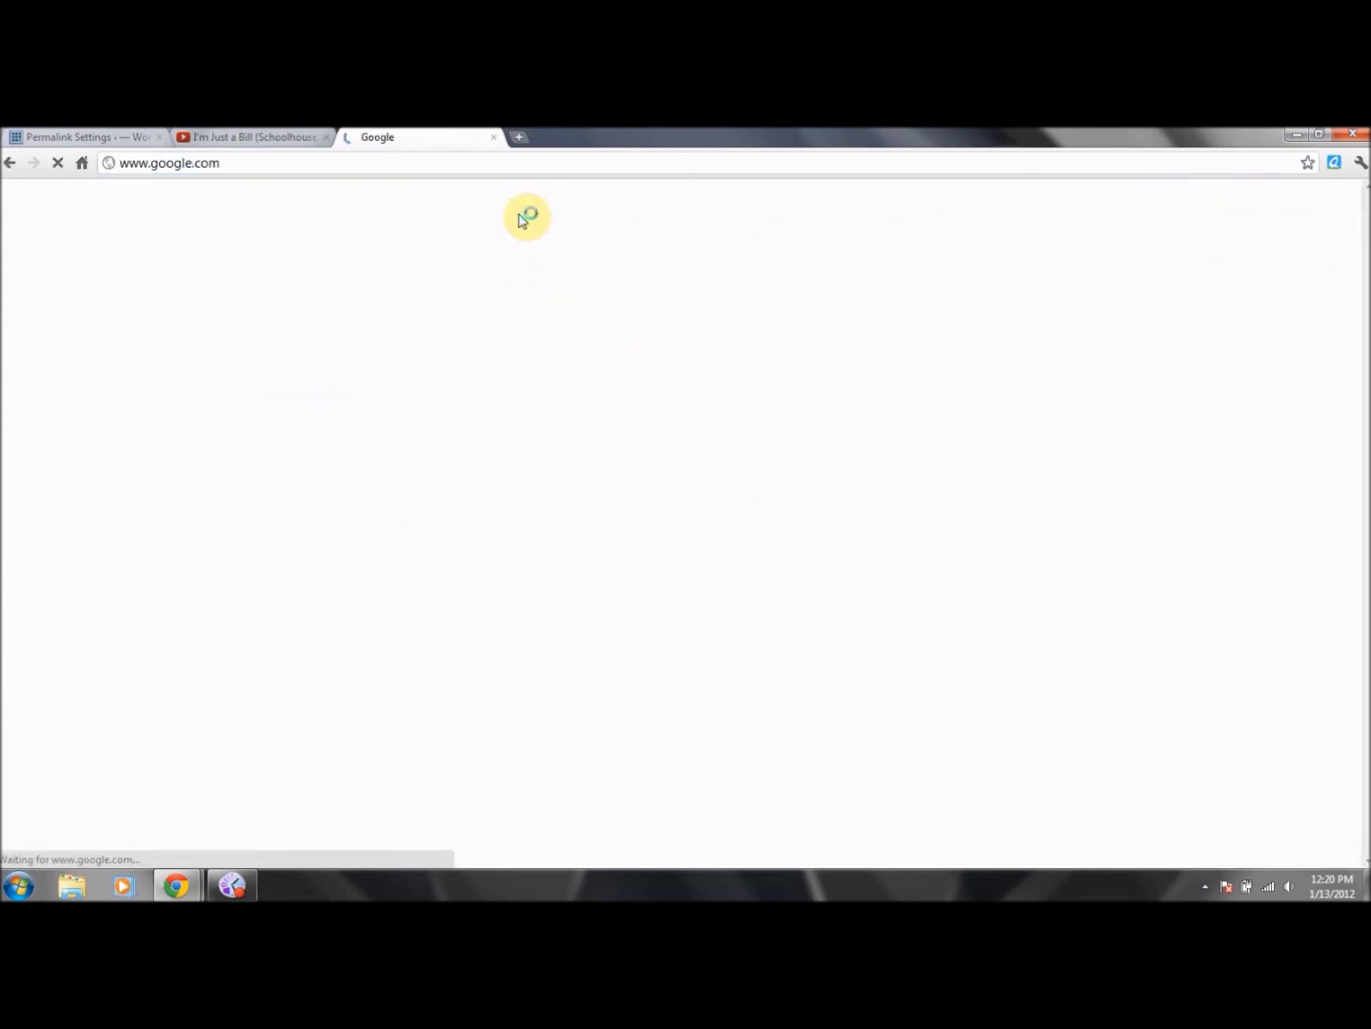
pyautogui.write('wordpre')
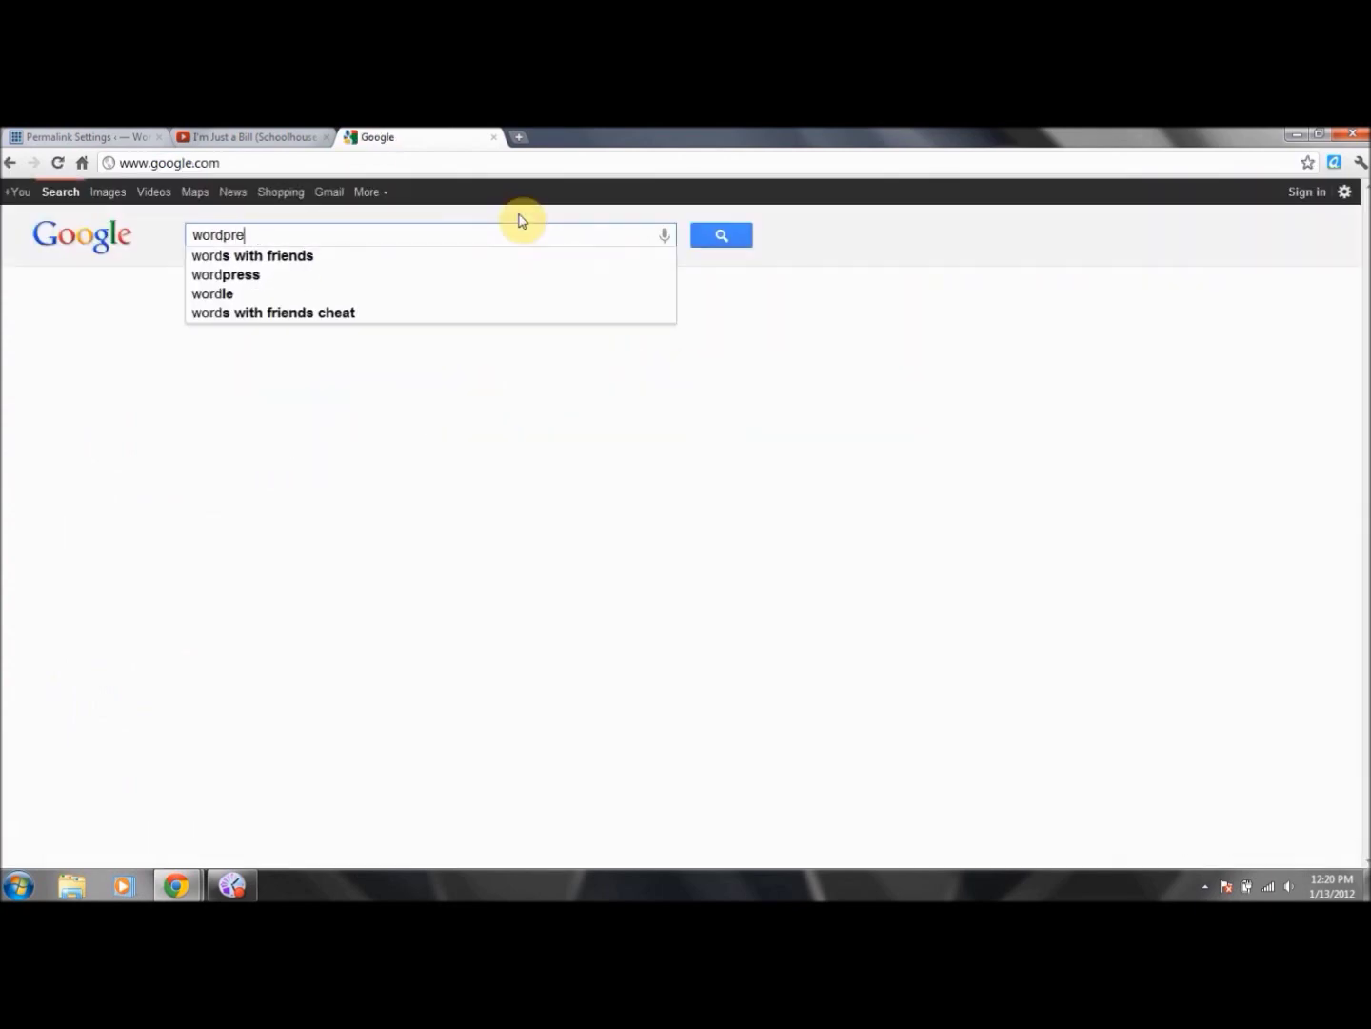
pyautogui.write('ss manual')
pyautogui.press('Return')
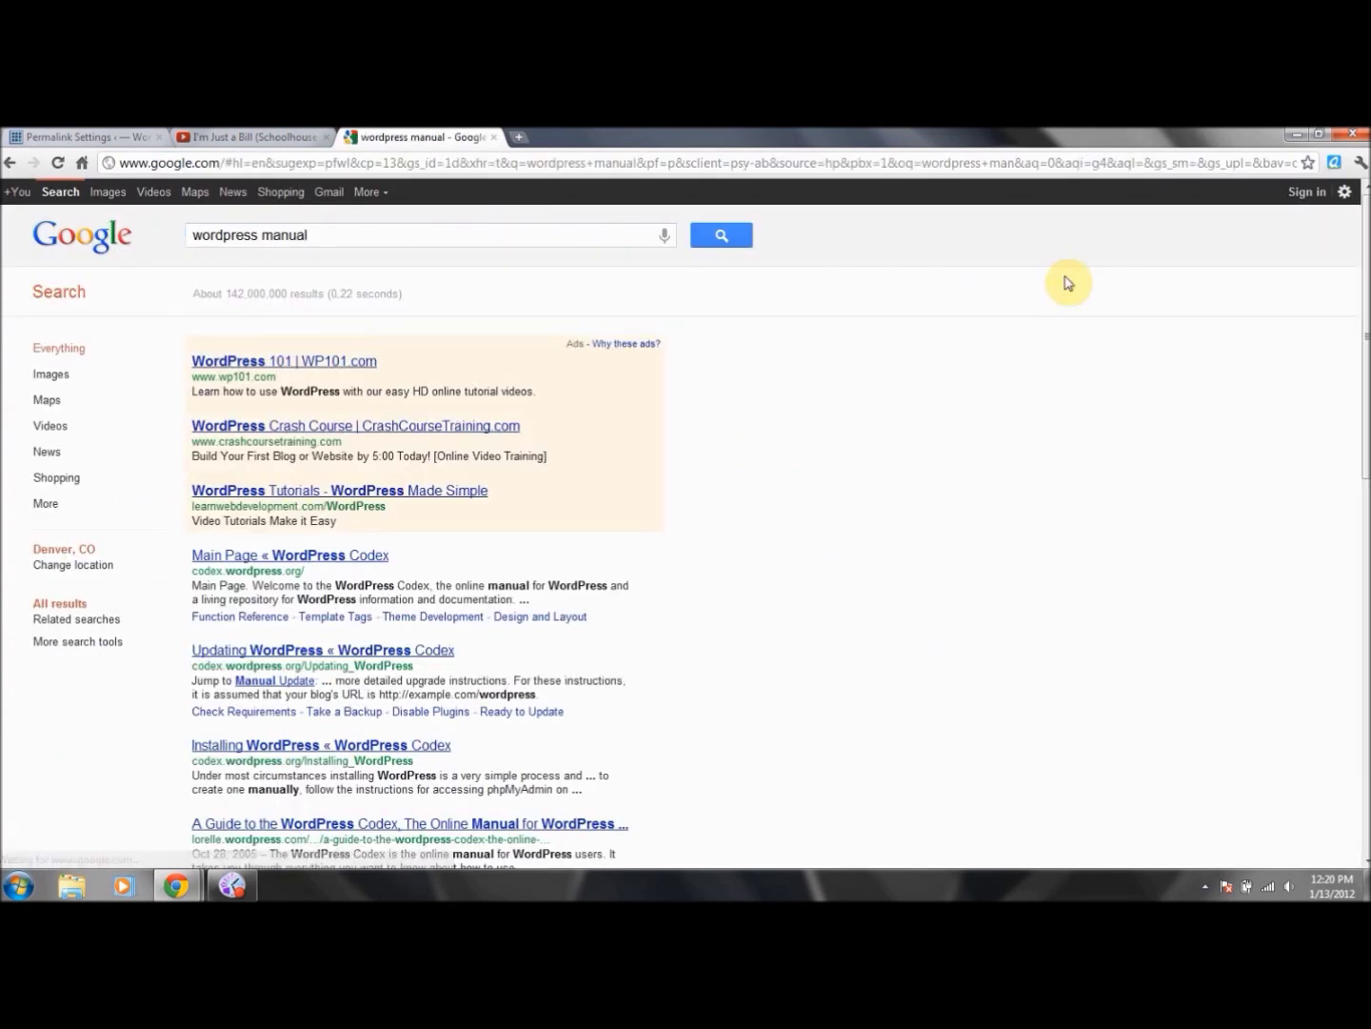
pyautogui.moveTo(1365, 333); pyautogui.dragTo(1365, 659)
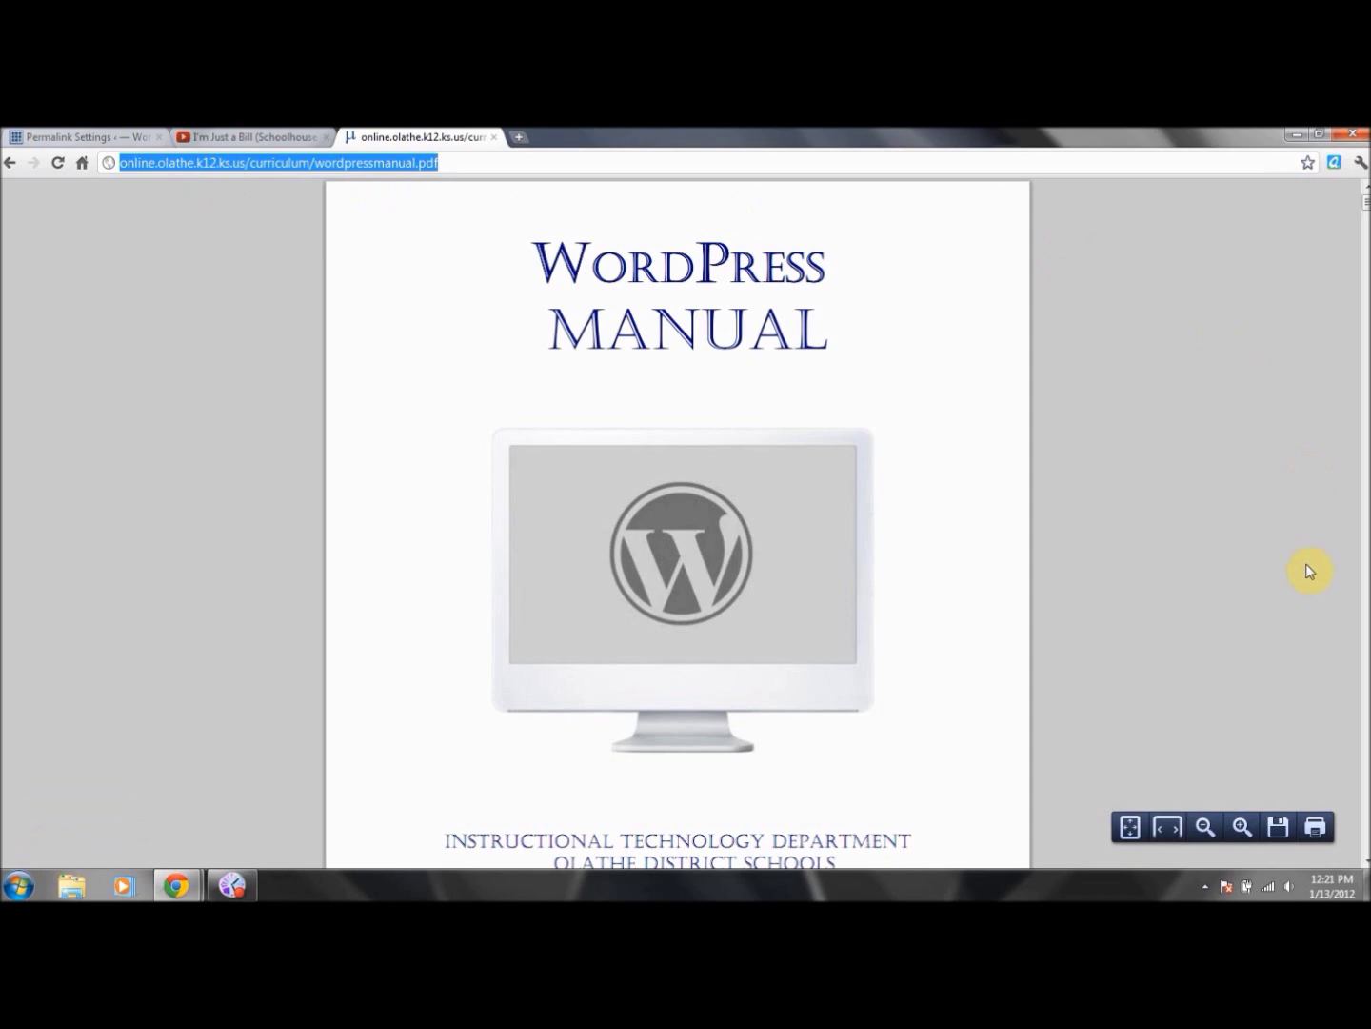
# - Page through the WordPress Manual PDF, then go back to the Google results
pyautogui.click(1368, 667)
pyautogui.click(1367, 695)
pyautogui.click(1368, 705)
pyautogui.click(1366, 705)
pyautogui.click(1366, 705)
pyautogui.click(1367, 706)
pyautogui.click(1366, 704)
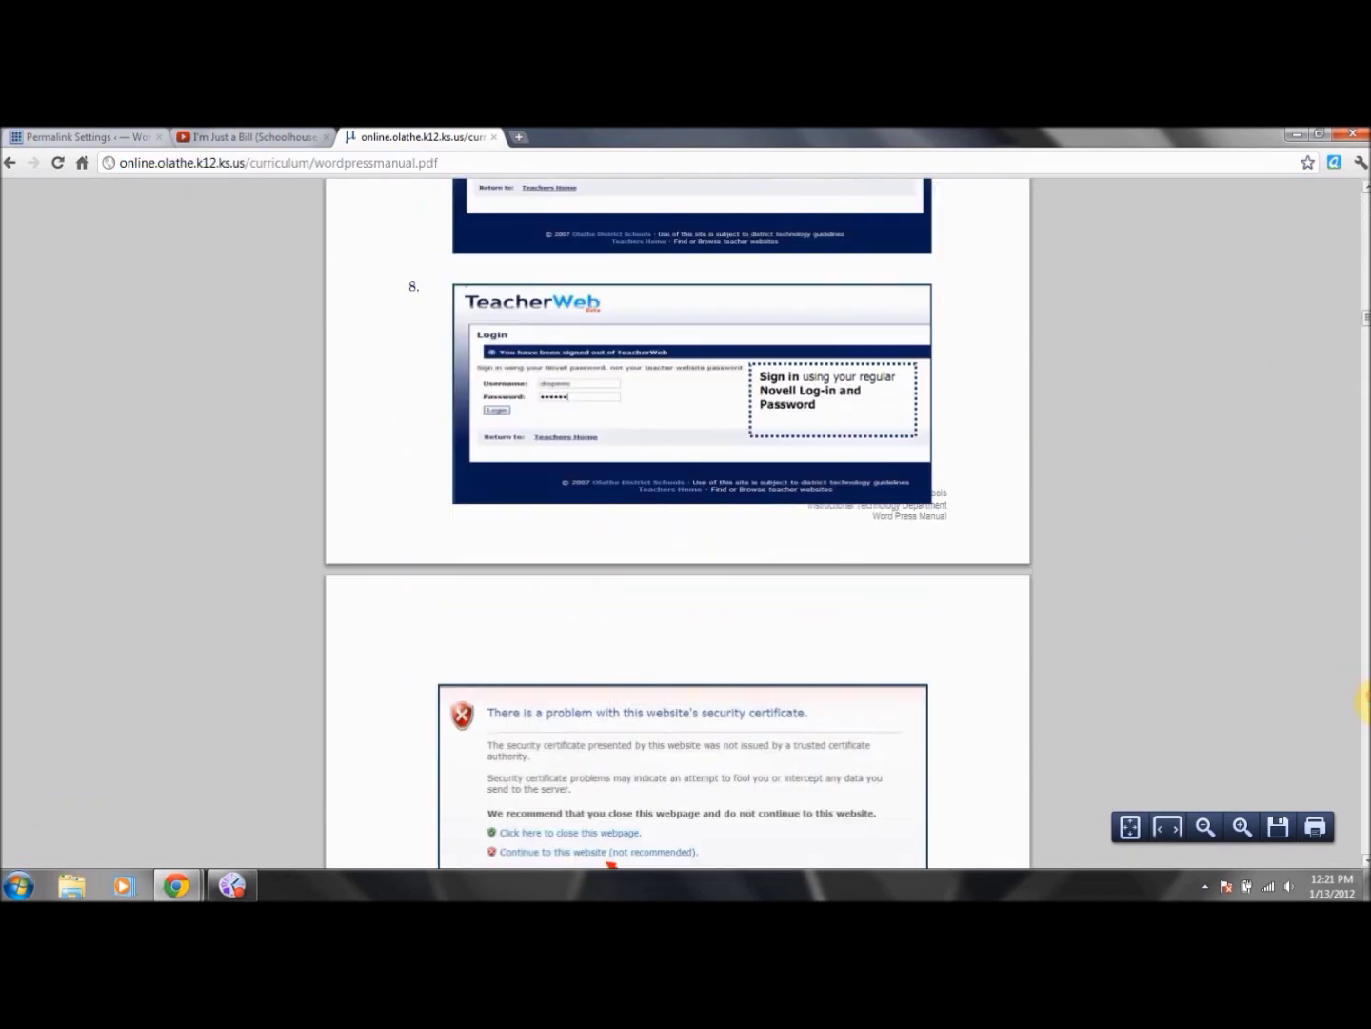
pyautogui.click(1367, 704)
pyautogui.click(1366, 706)
pyautogui.click(1367, 706)
pyautogui.click(1367, 705)
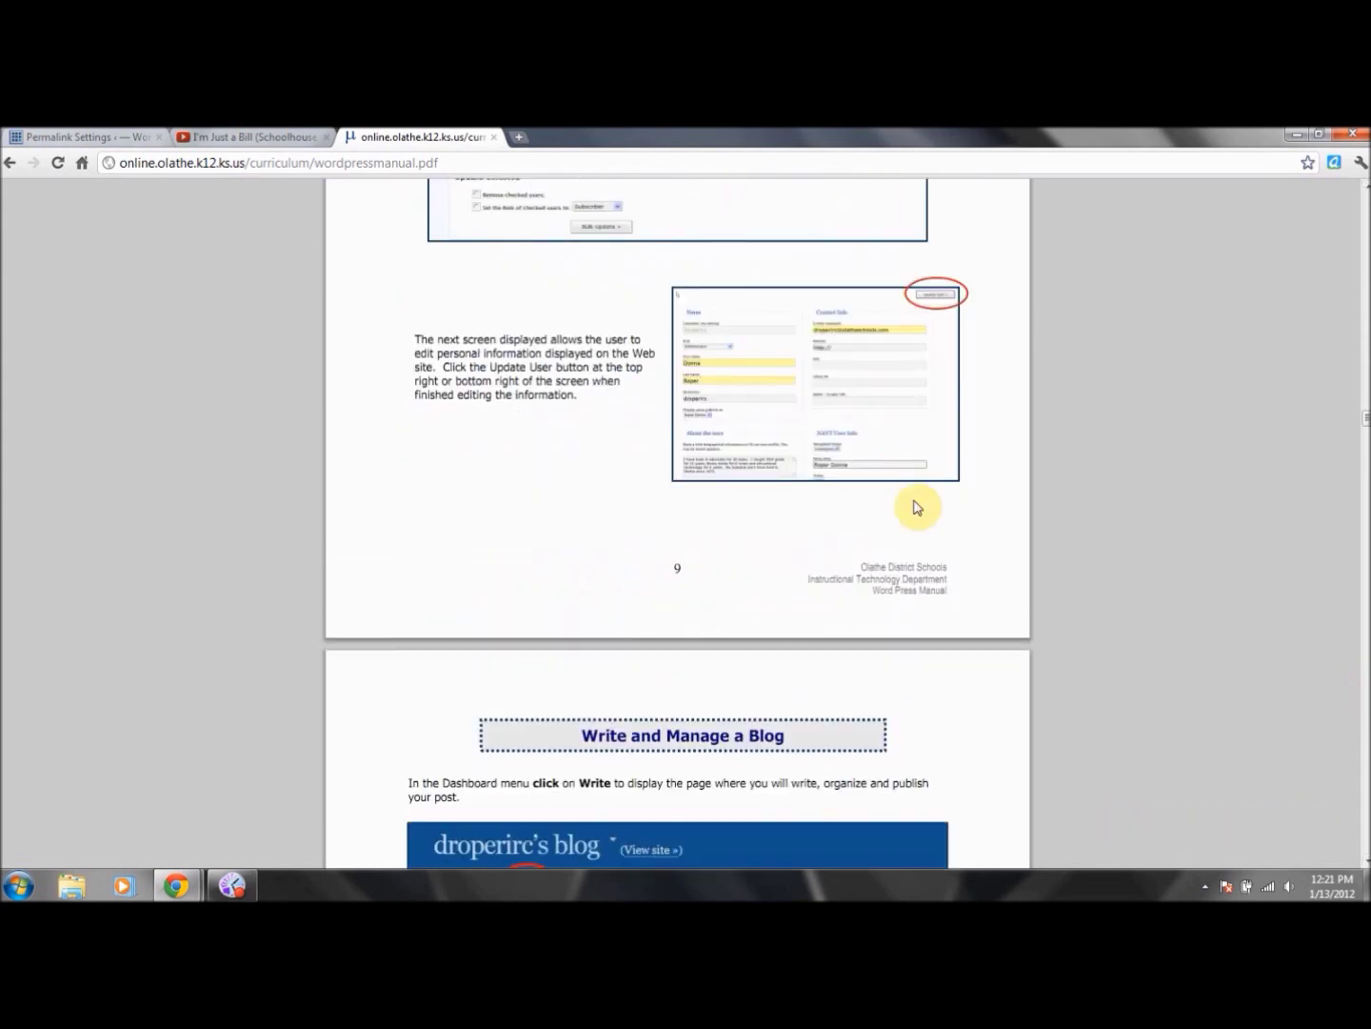
pyautogui.click(11, 165)
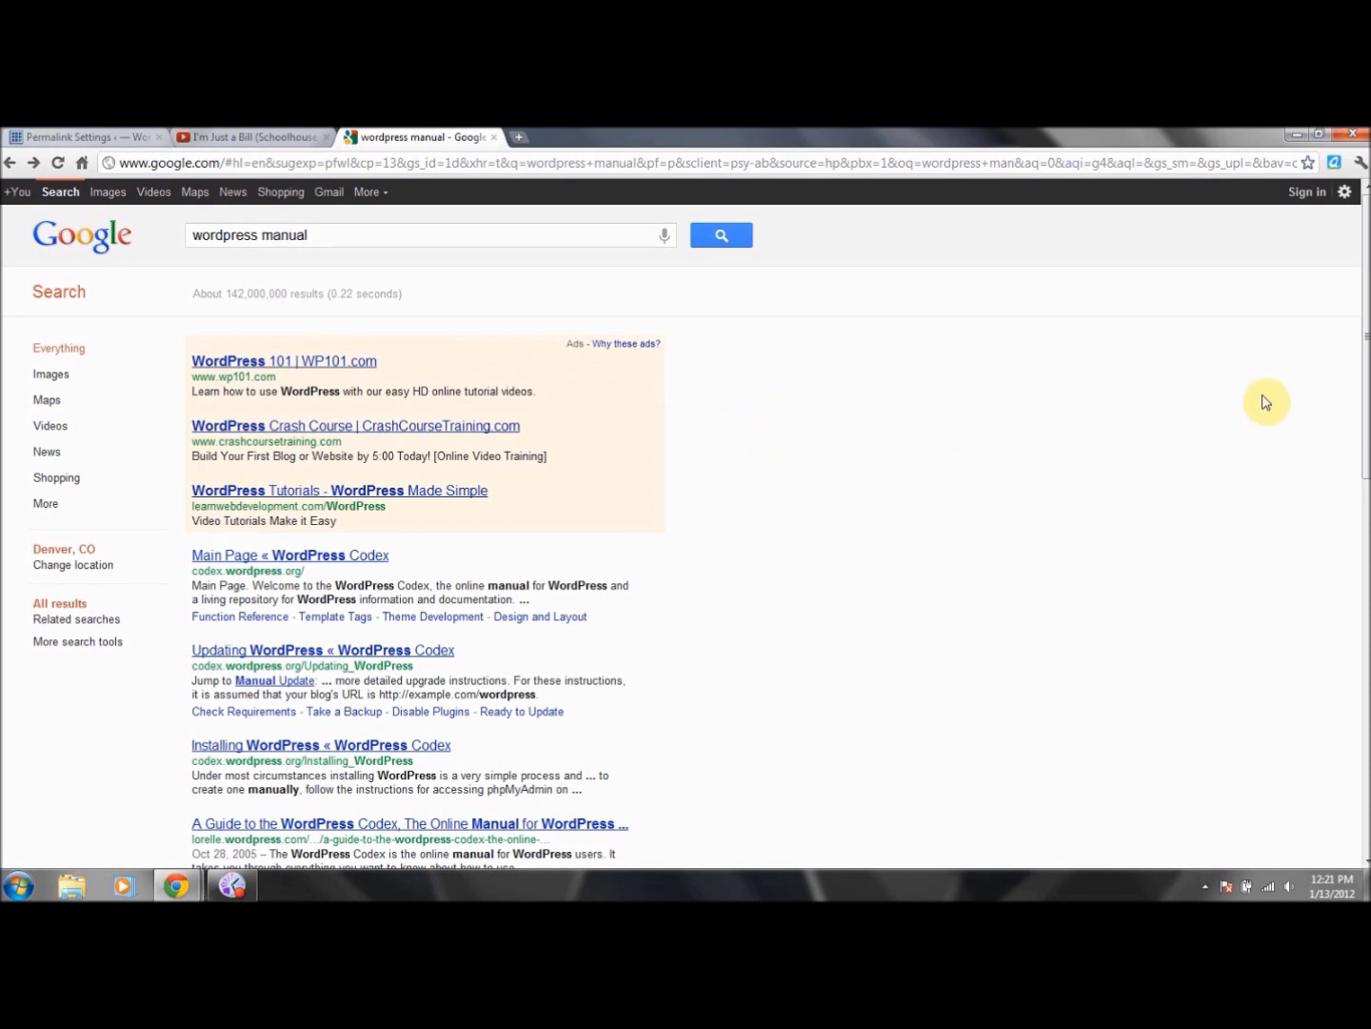
# - Browse the remaining 'wordpress manual' results, then return to the Permalink Settings tab
pyautogui.moveTo(1364, 356); pyautogui.dragTo(1364, 663)
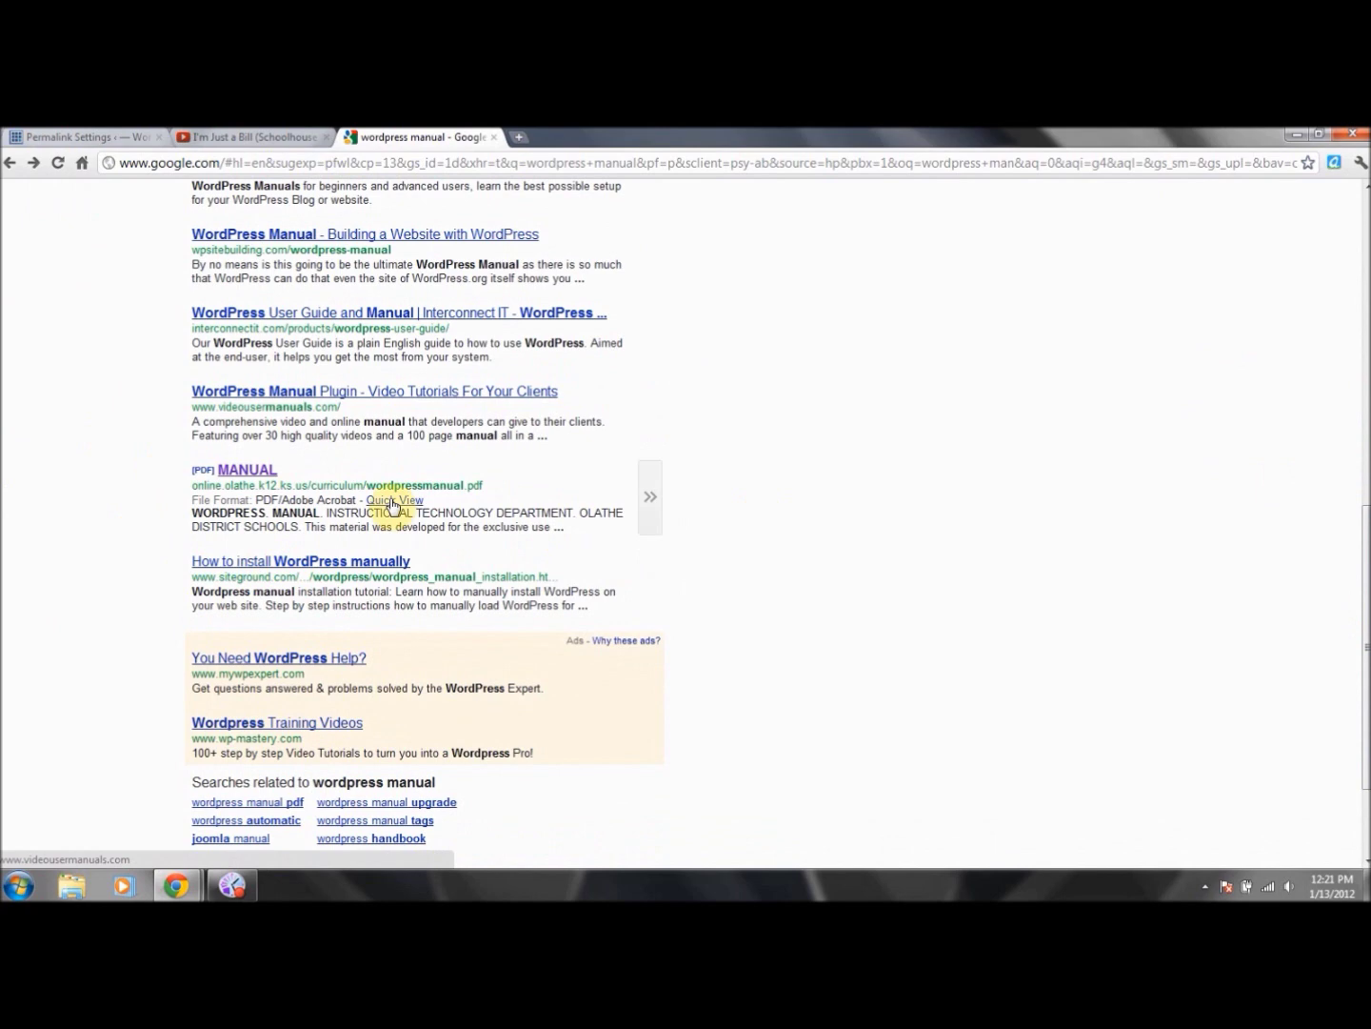
pyautogui.moveTo(1364, 627); pyautogui.dragTo(1365, 327)
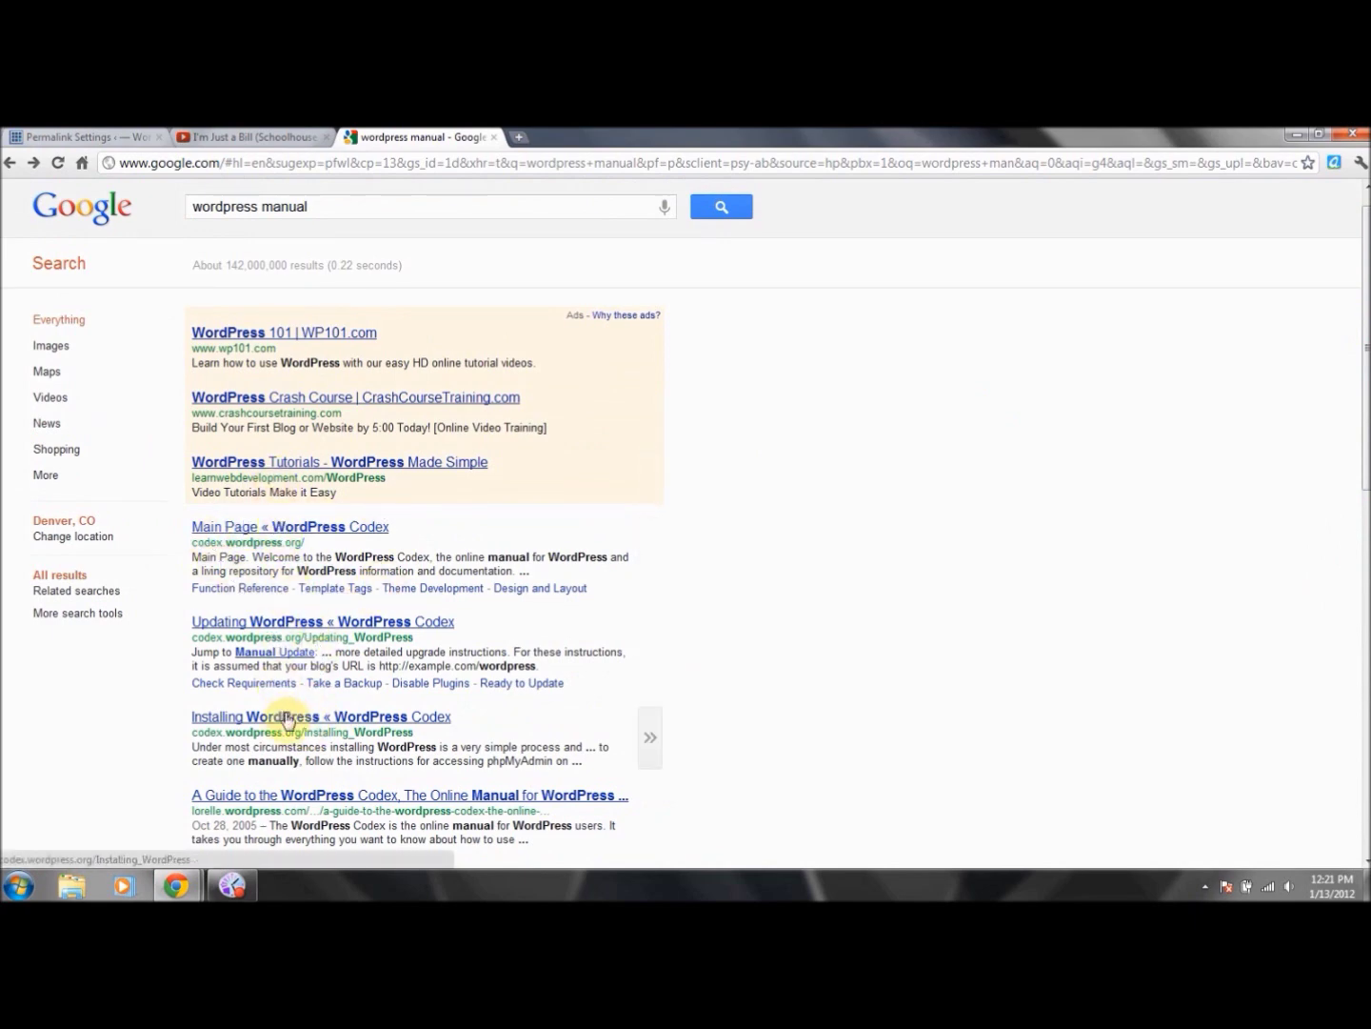
pyautogui.moveTo(1366, 345); pyautogui.dragTo(1366, 461)
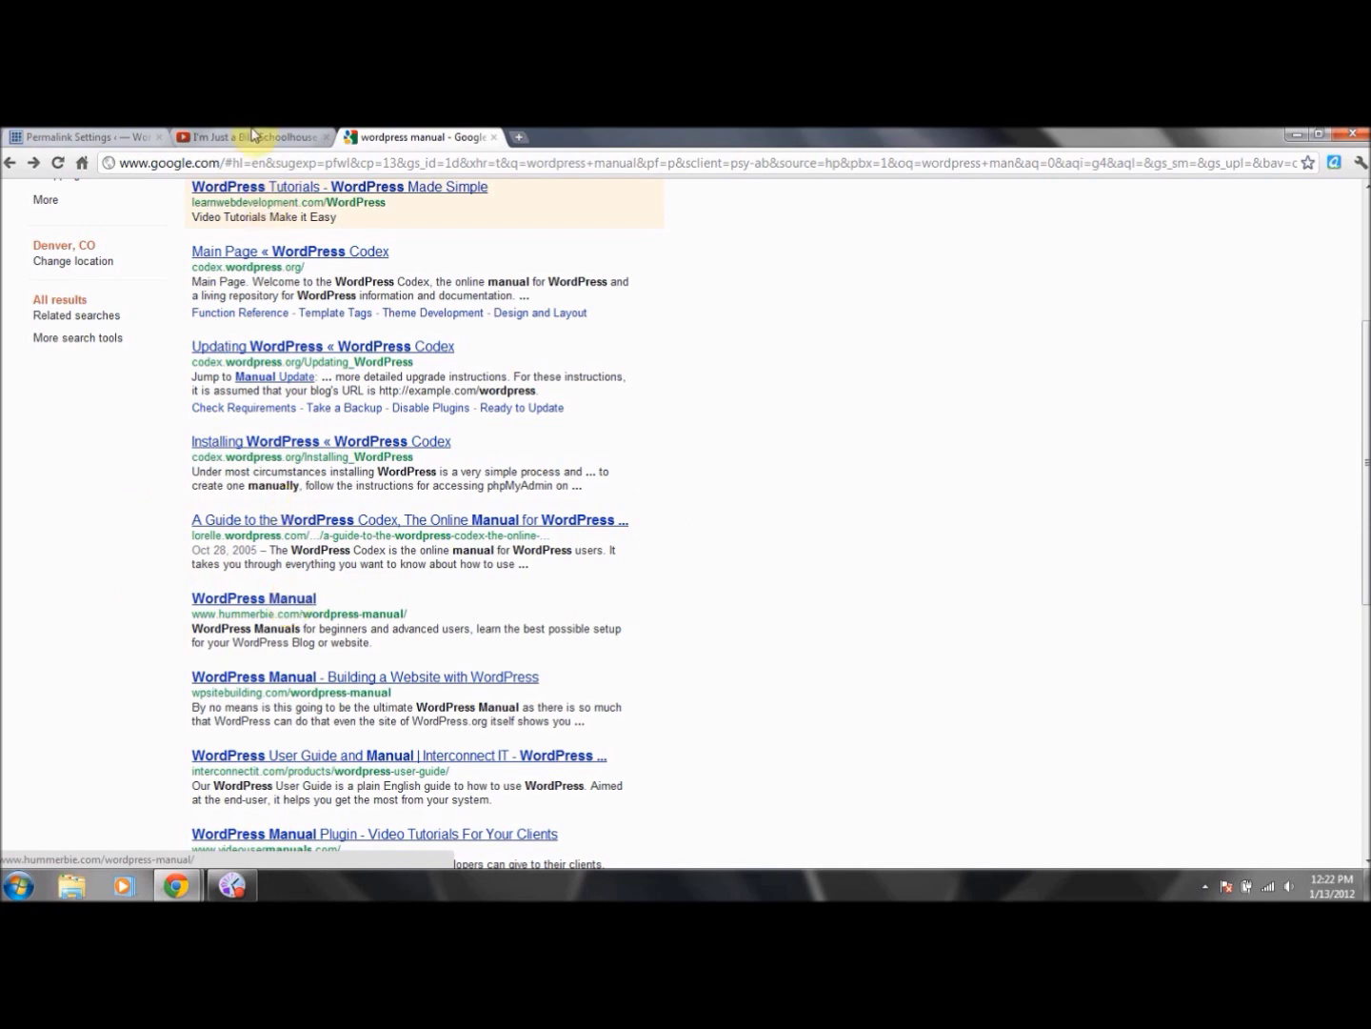
pyautogui.click(47, 136)
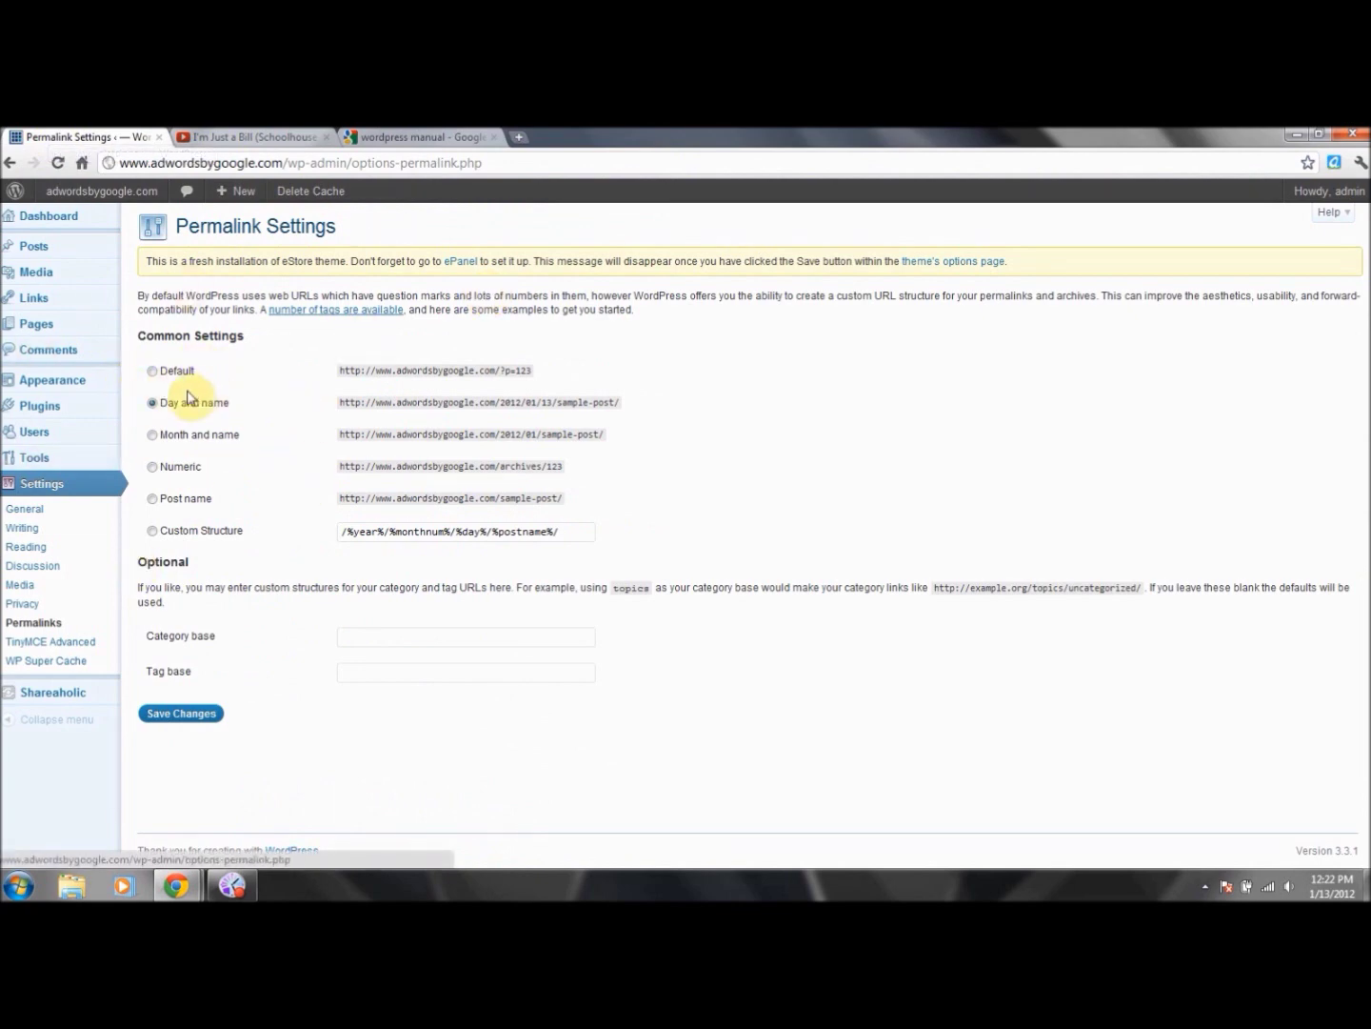
# - Try Month and name, Numeric, Post name and Custom Structure, then select Default permalinks
pyautogui.click(152, 434)
pyautogui.click(152, 467)
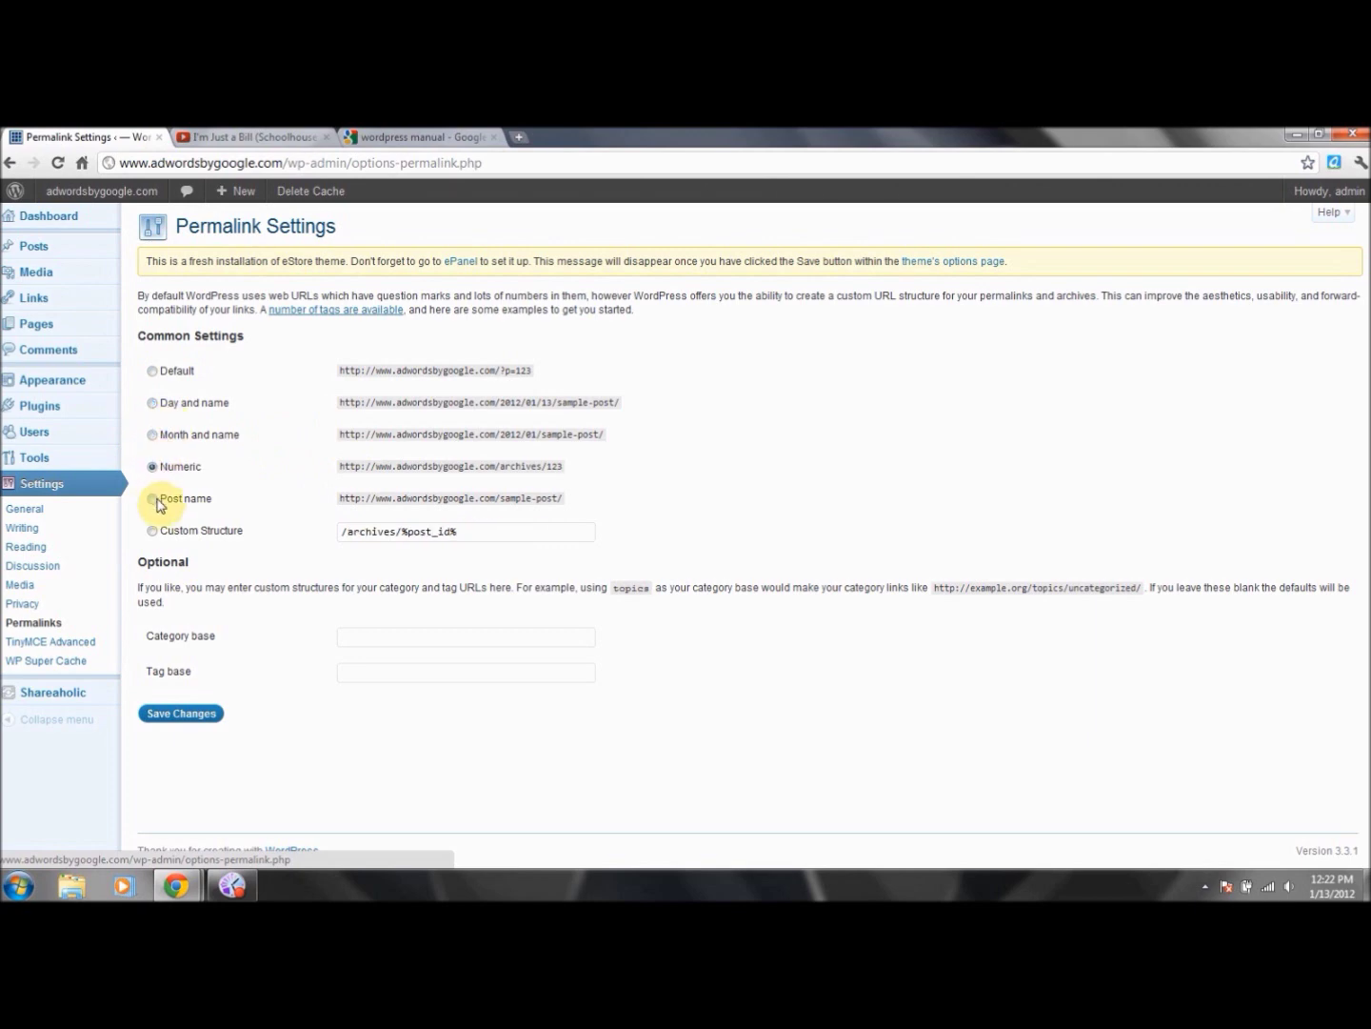
pyautogui.click(152, 498)
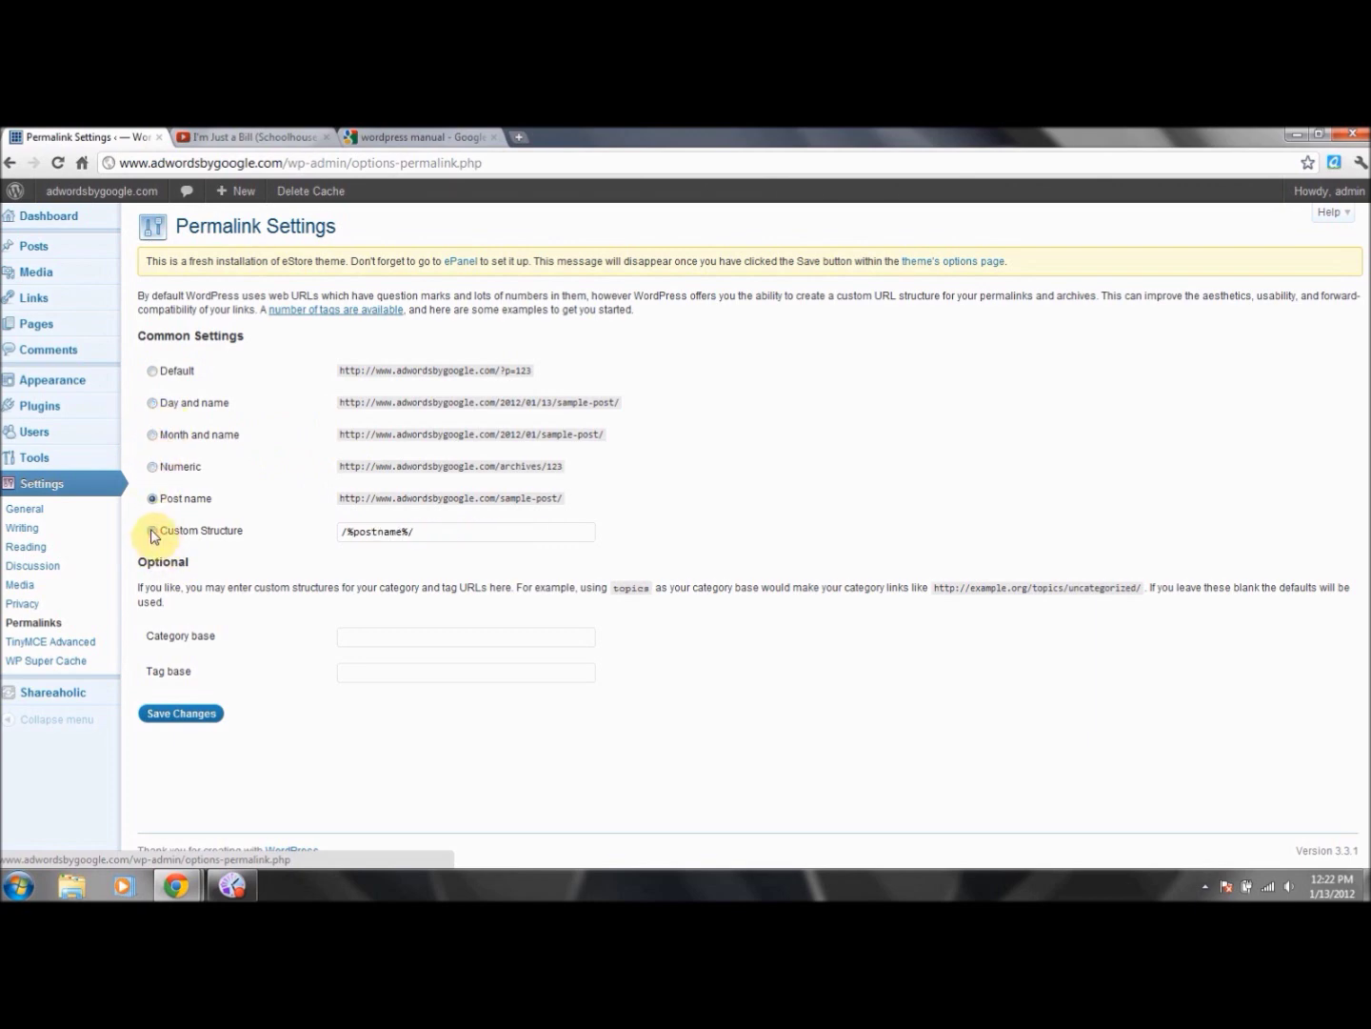
pyautogui.click(152, 531)
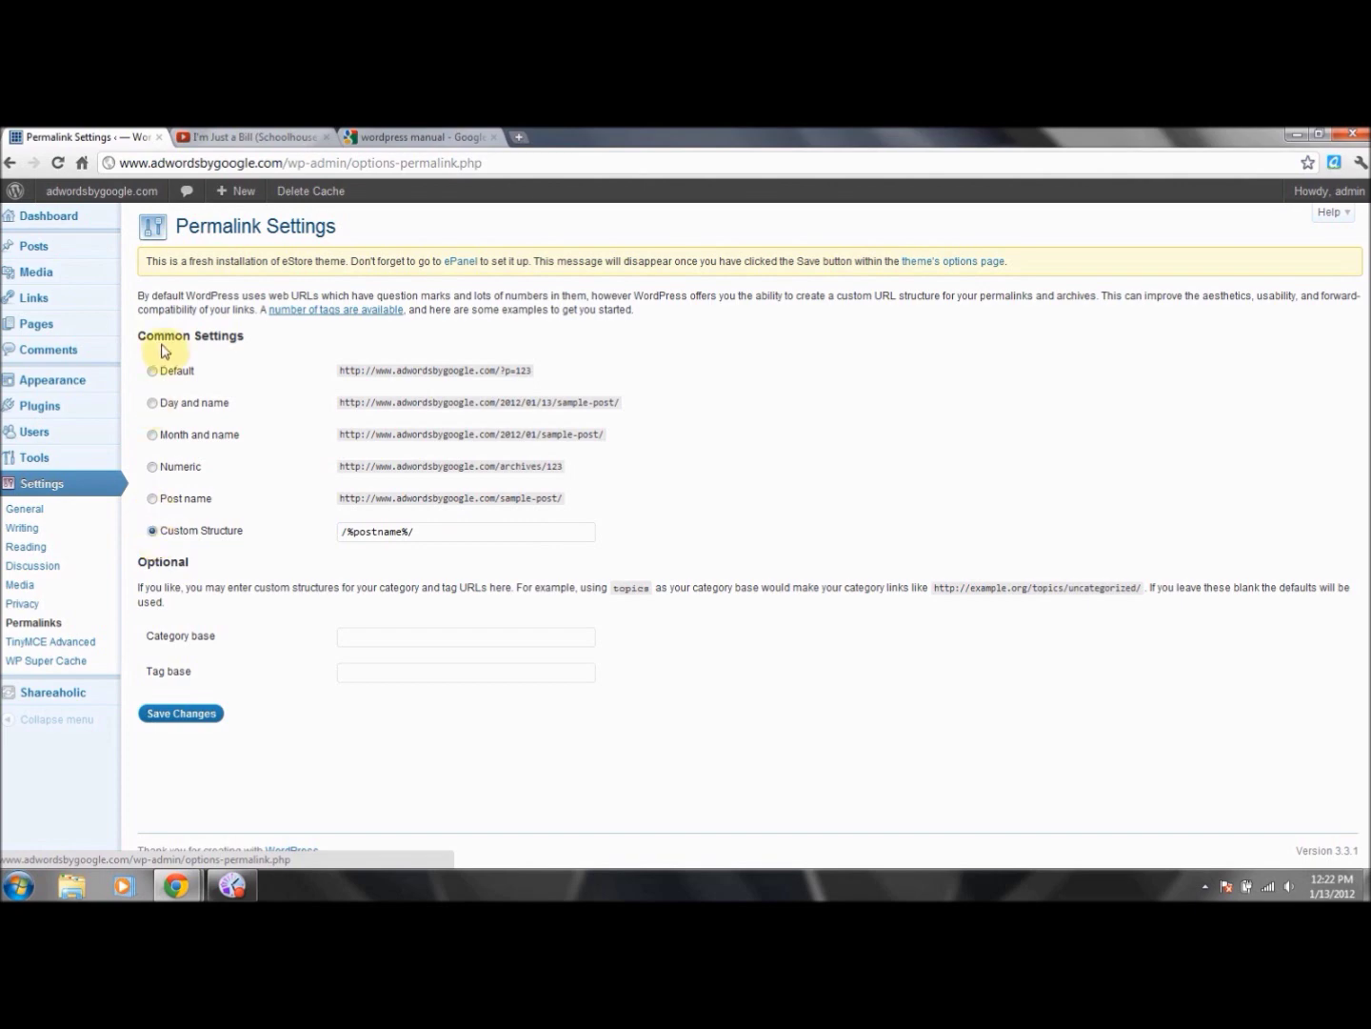
pyautogui.click(152, 372)
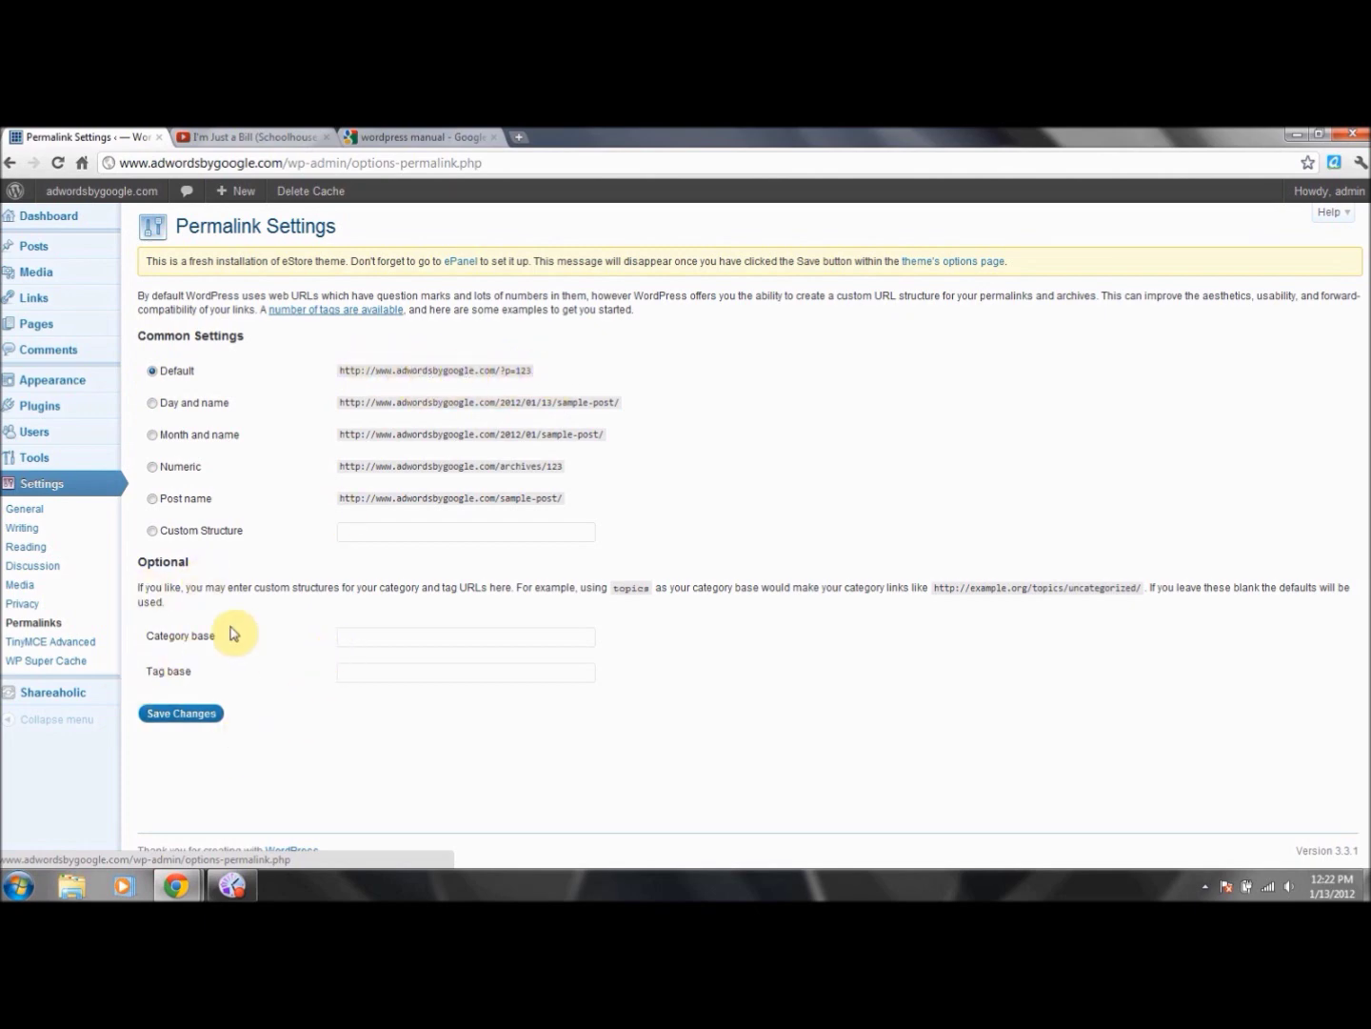
# - Save the Default permalink structure and go to Users > All Users
pyautogui.click(199, 713)
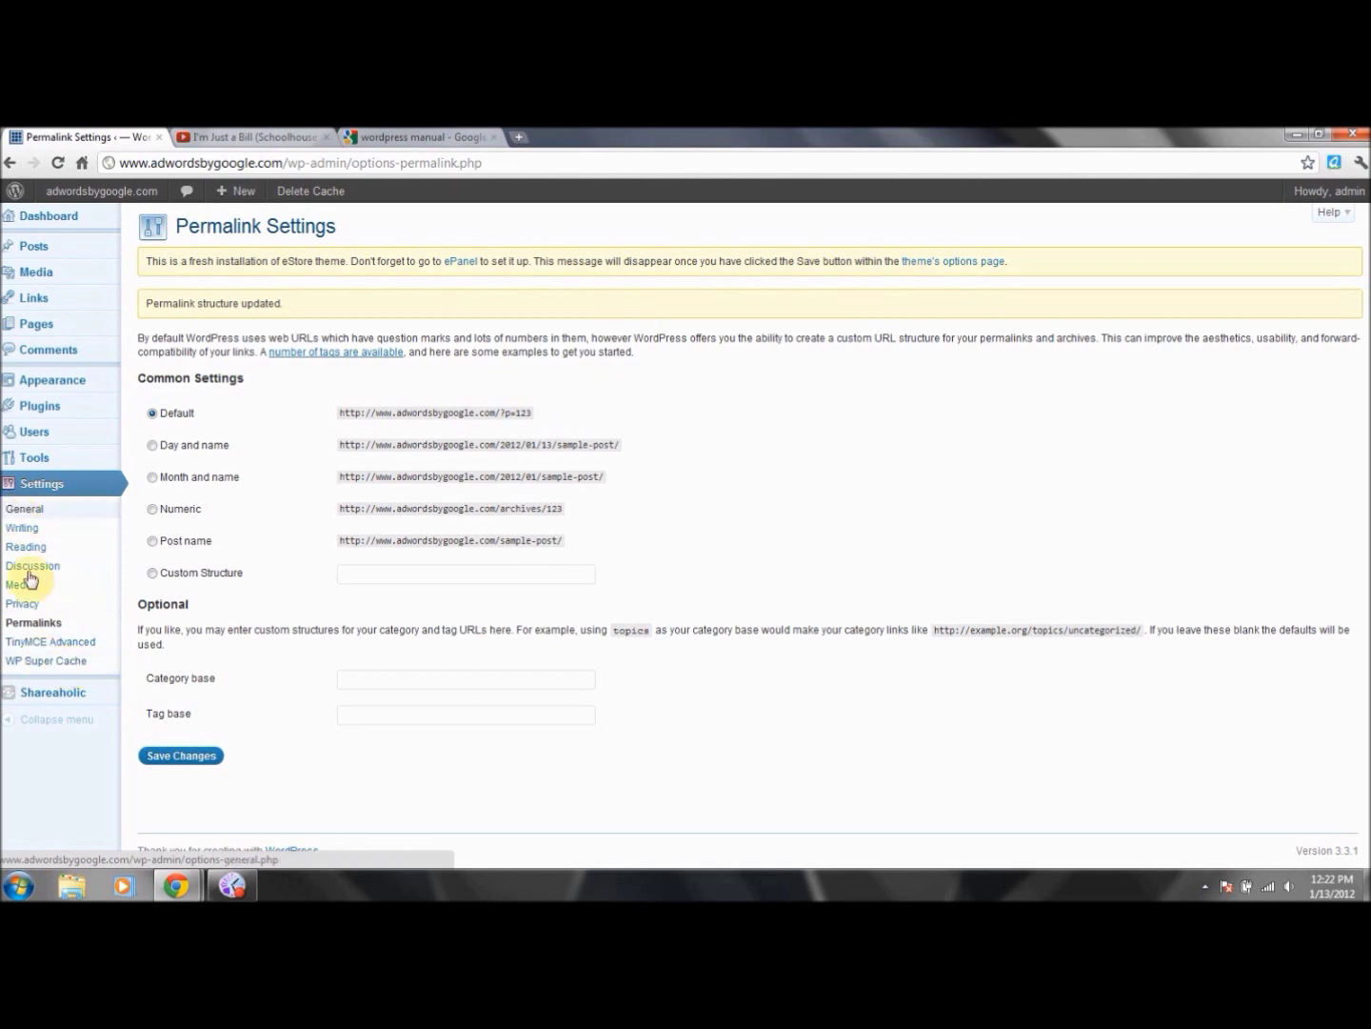
pyautogui.moveTo(53, 702)
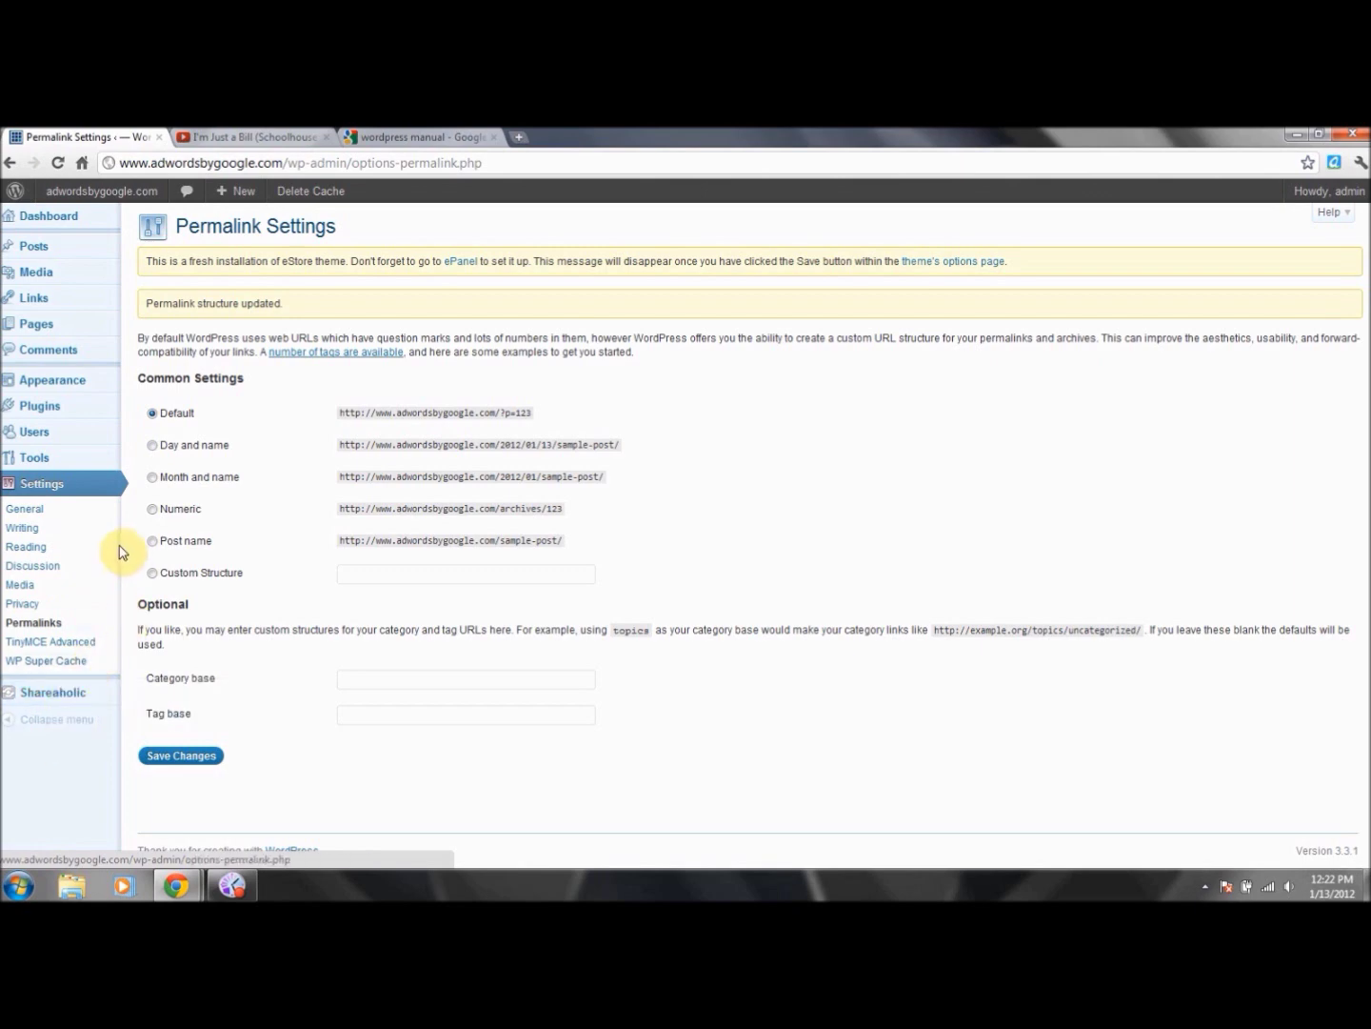
pyautogui.moveTo(117, 423)
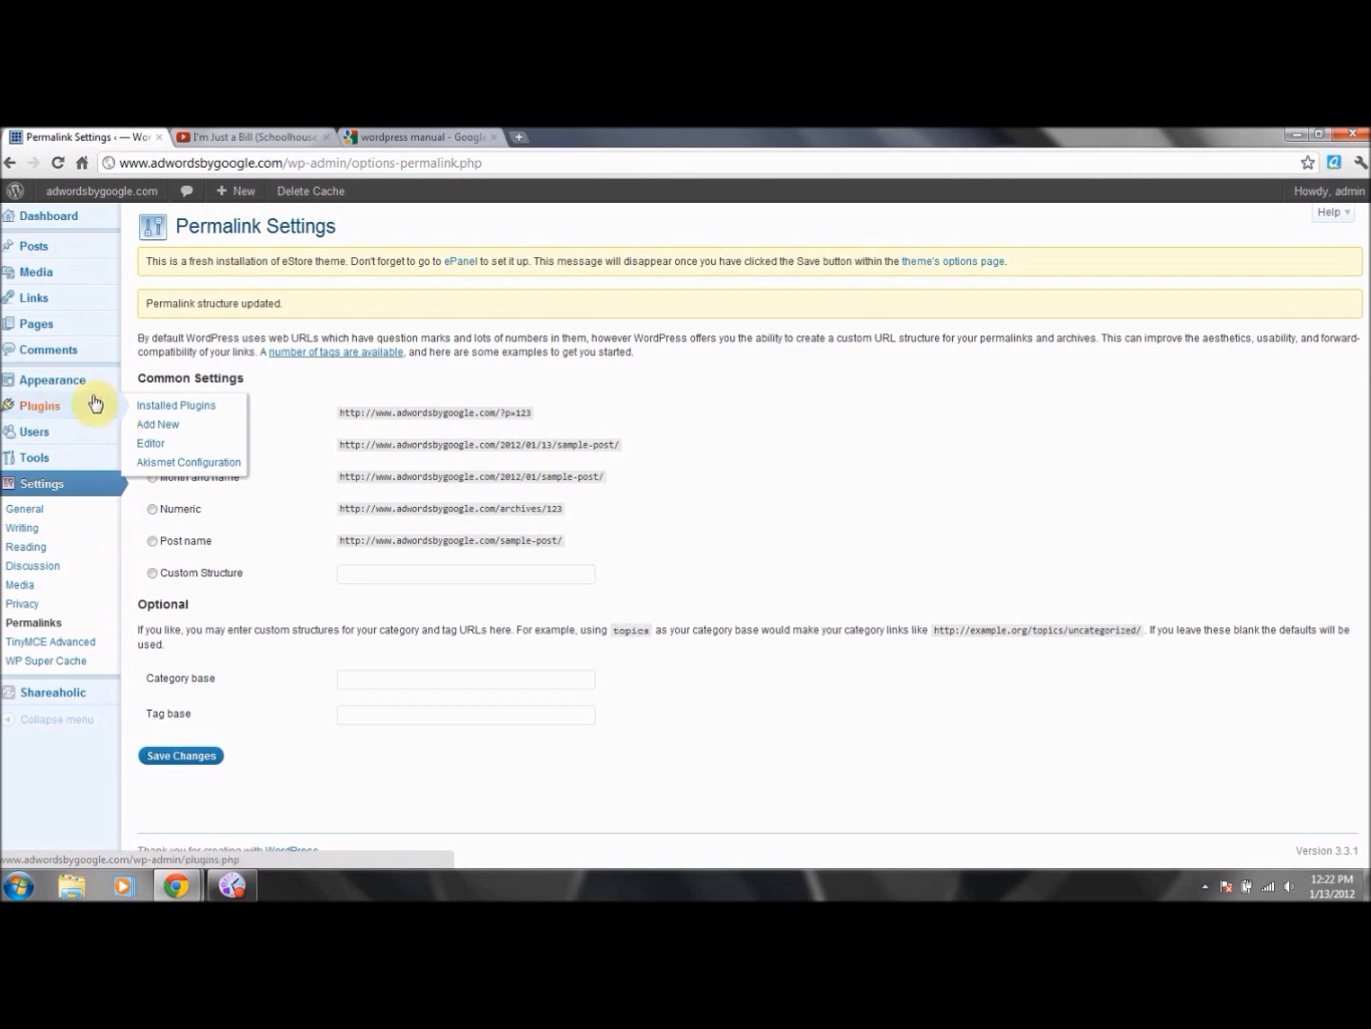
pyautogui.moveTo(46, 448)
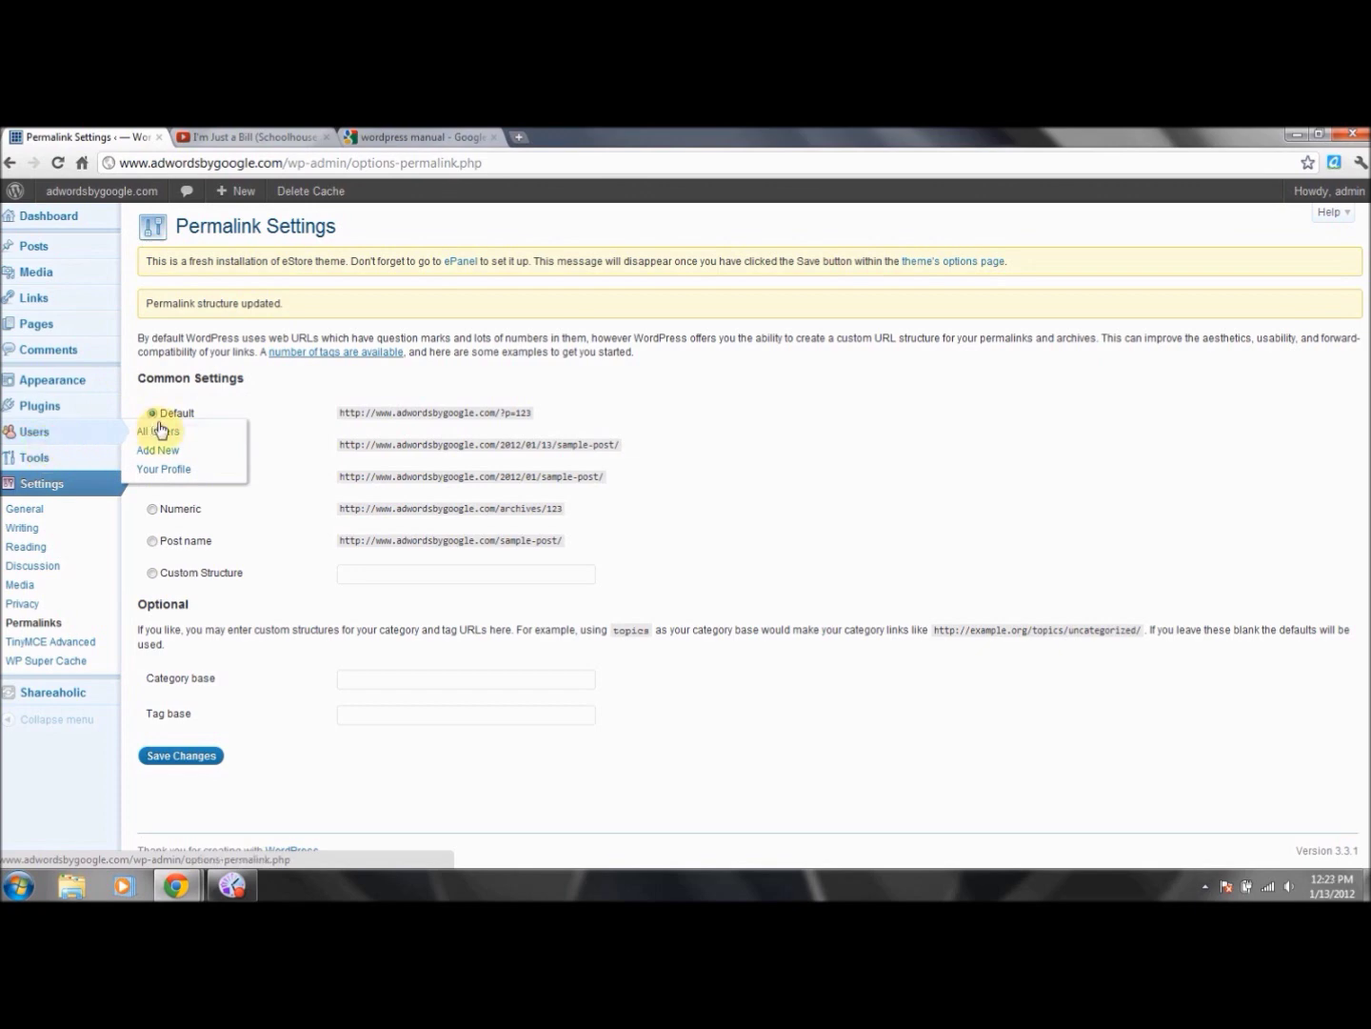
pyautogui.click(55, 439)
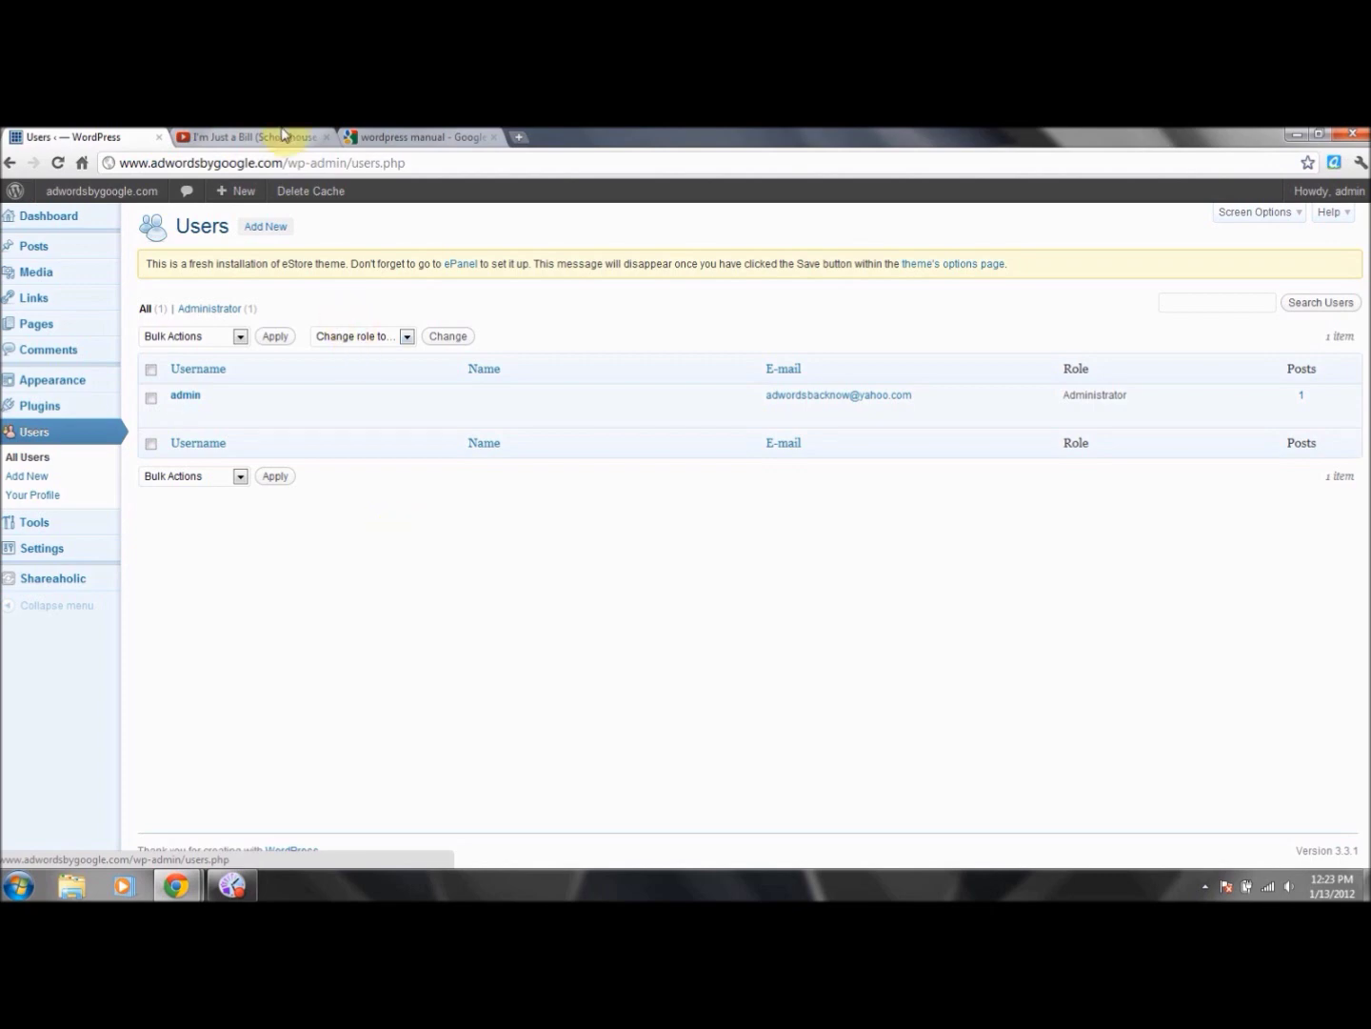
# - Open Add New User, inspect the Username and E-mail fields and role list, keeping Subscriber
pyautogui.click(272, 230)
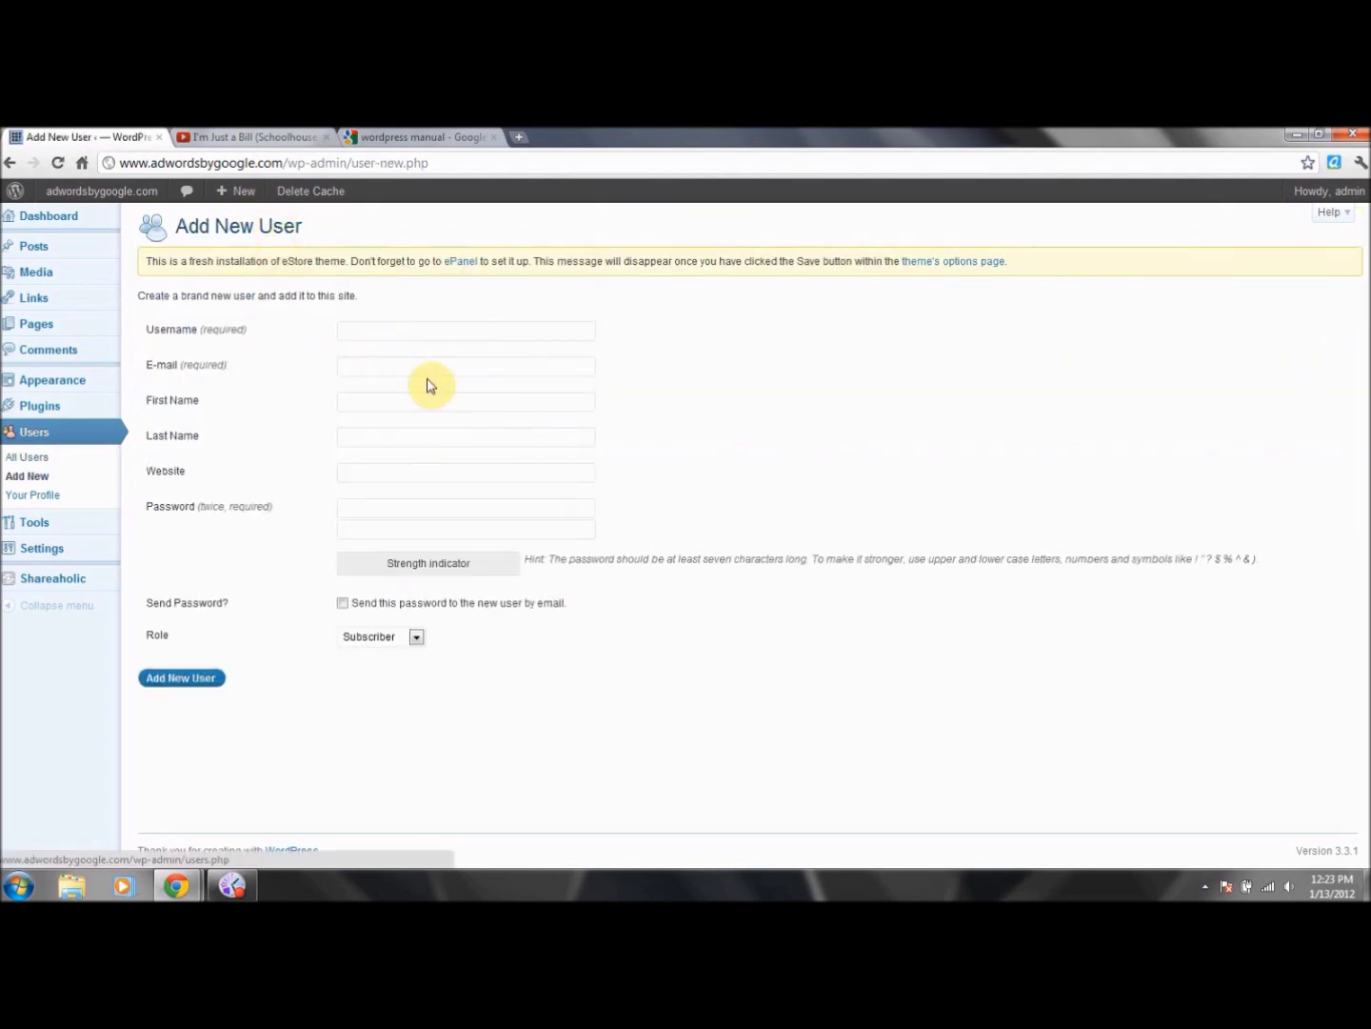
pyautogui.click(405, 333)
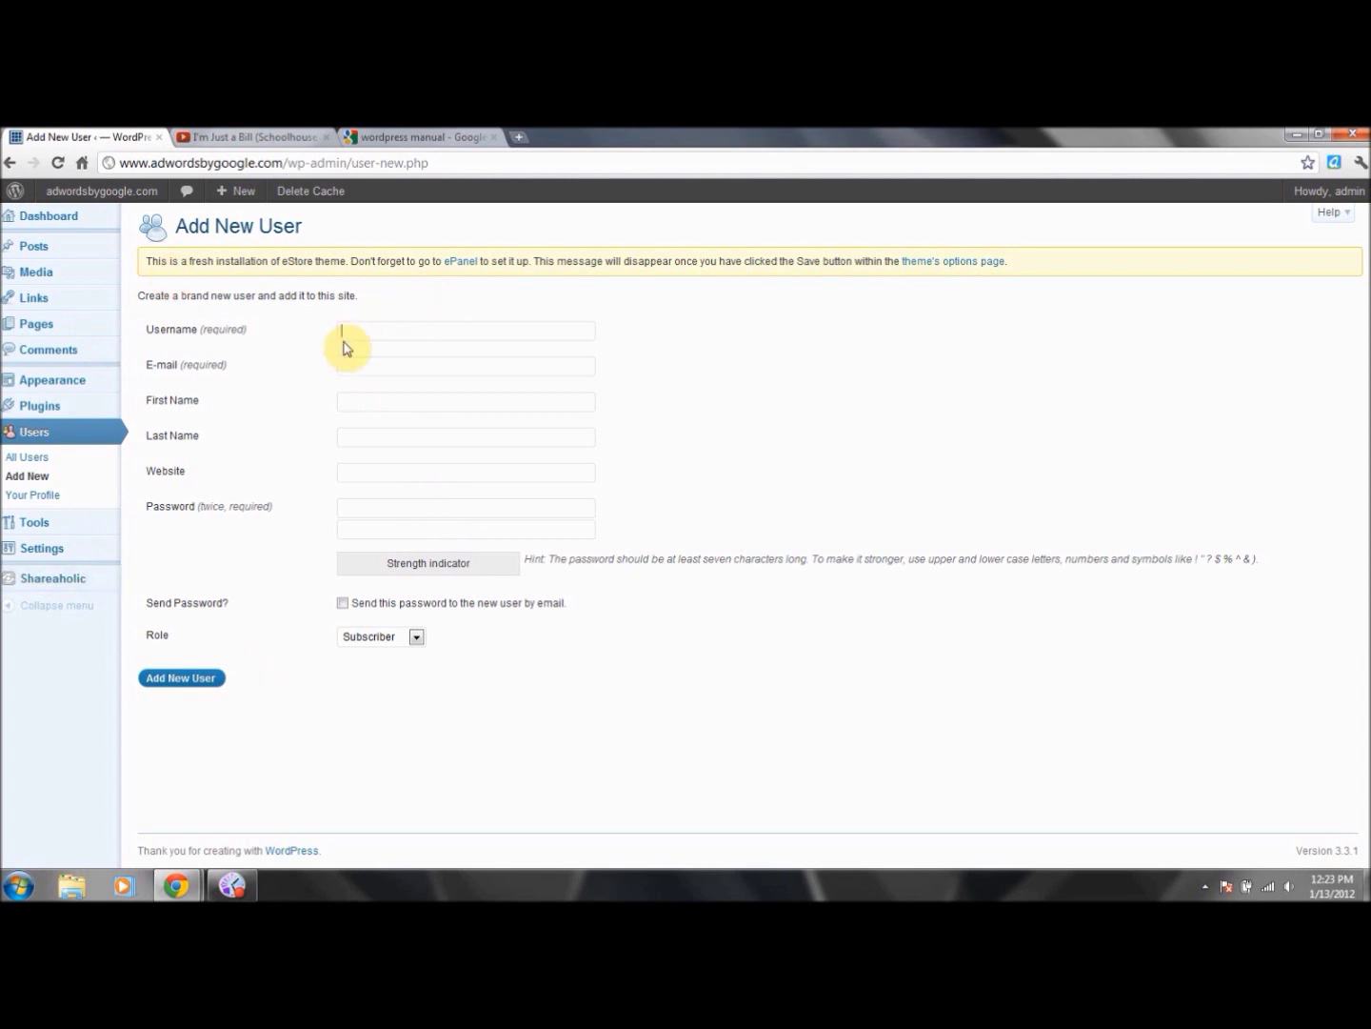
pyautogui.click(385, 364)
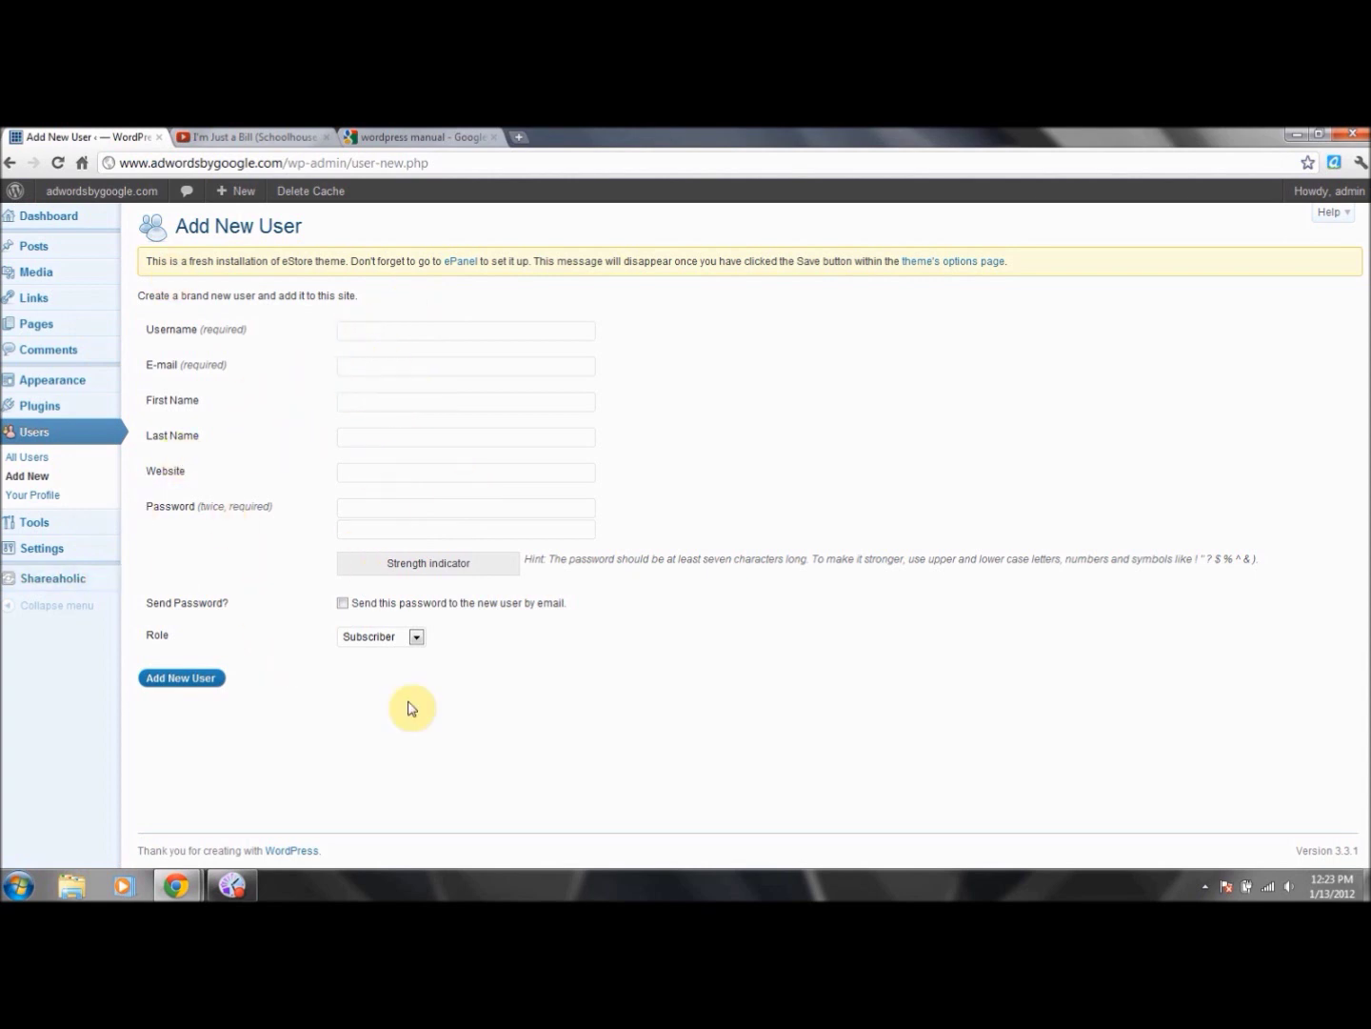
pyautogui.click(417, 637)
pyautogui.click(418, 640)
pyautogui.click(419, 638)
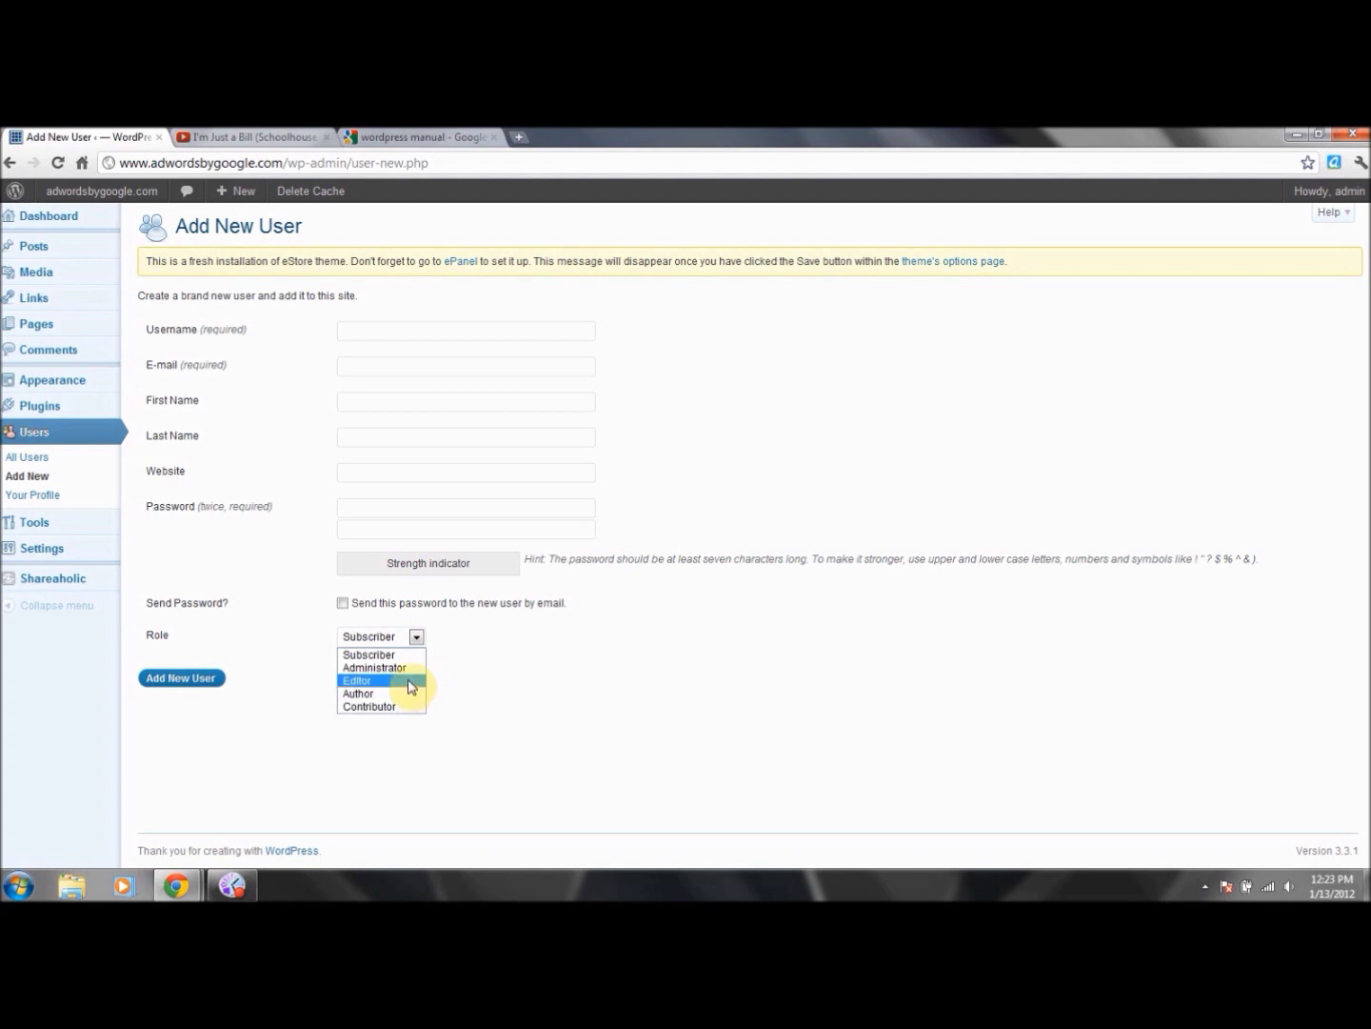
pyautogui.click(522, 638)
# - Leave the empty Add New User form and go back to the Users list
pyautogui.click(10, 162)
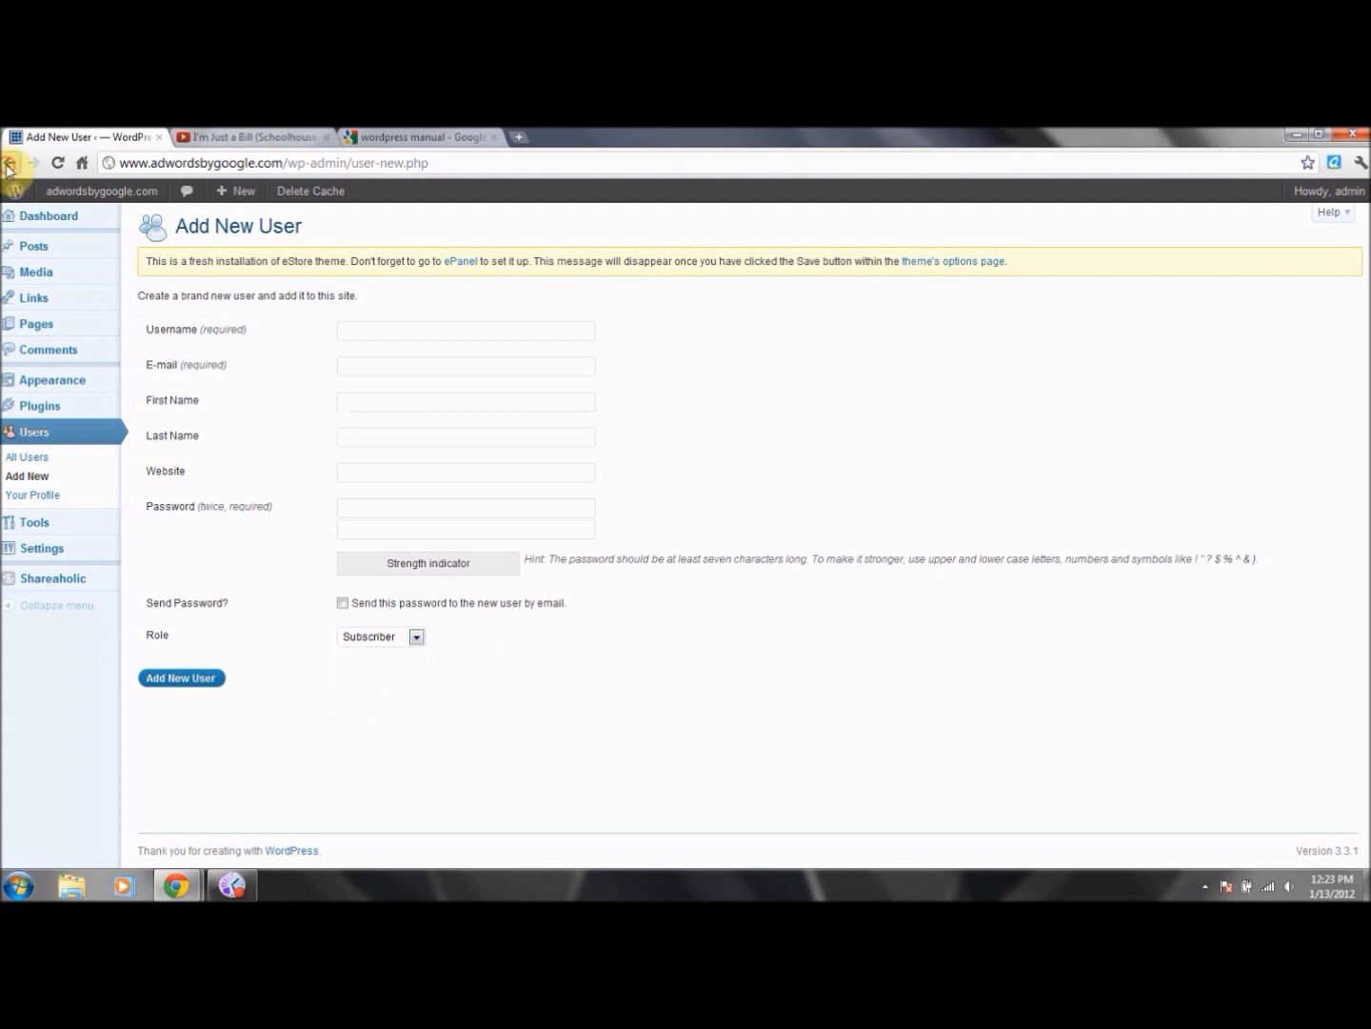